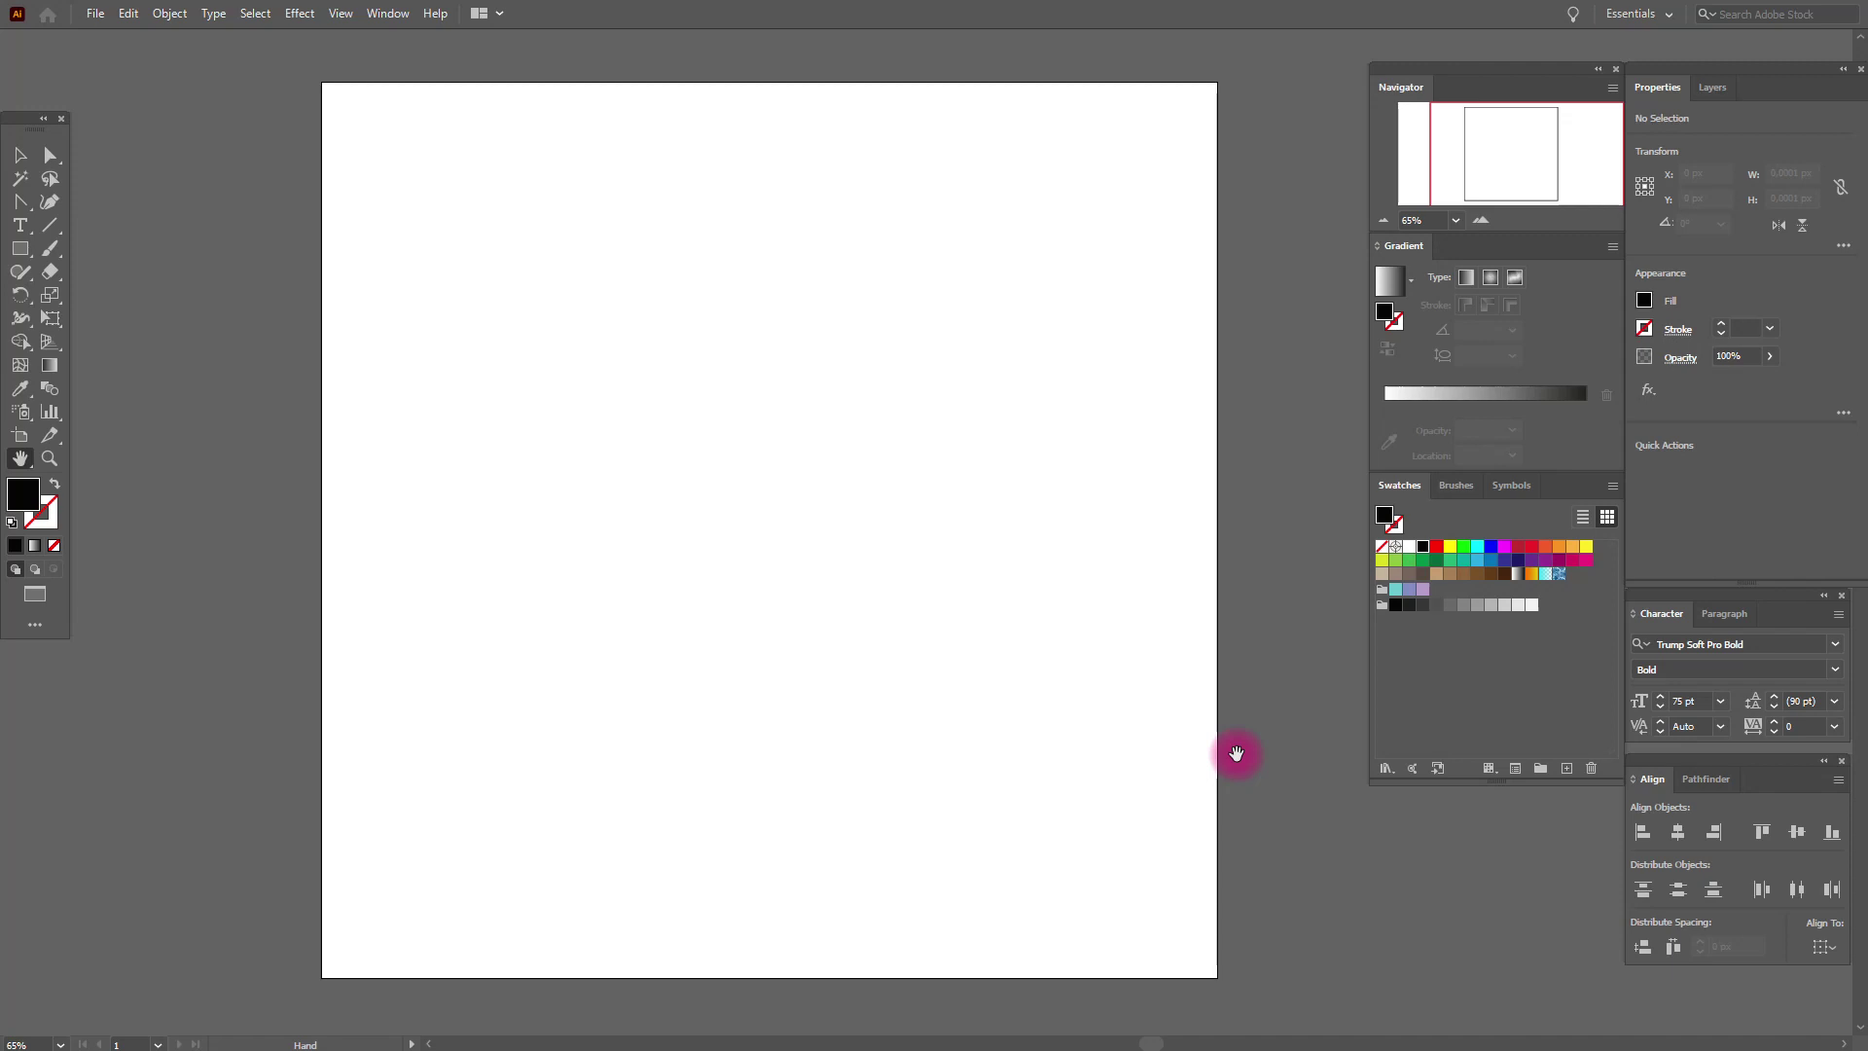
- Draw a black square about 244 px wide near the artboard's upper-left corner with the Rectangle tool
key("shift")
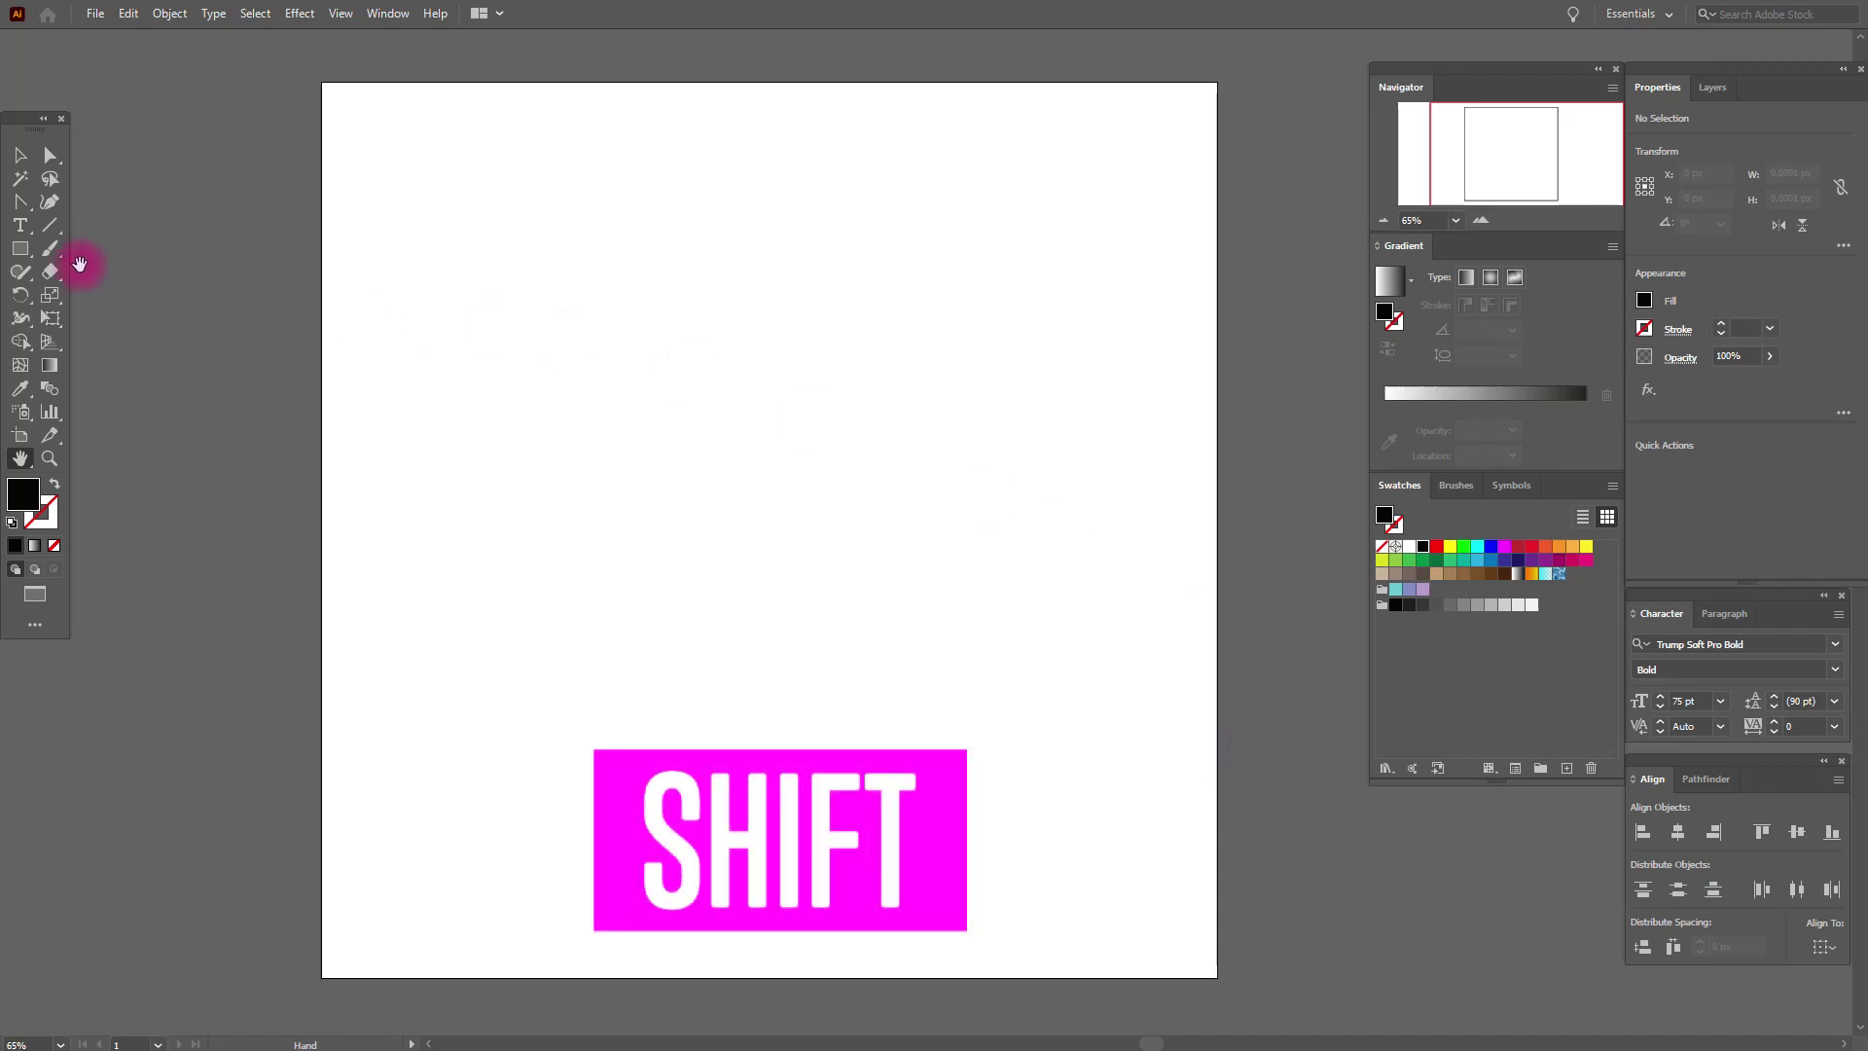
left_click(21, 249)
left_click_drag(29, 260, 146, 250)
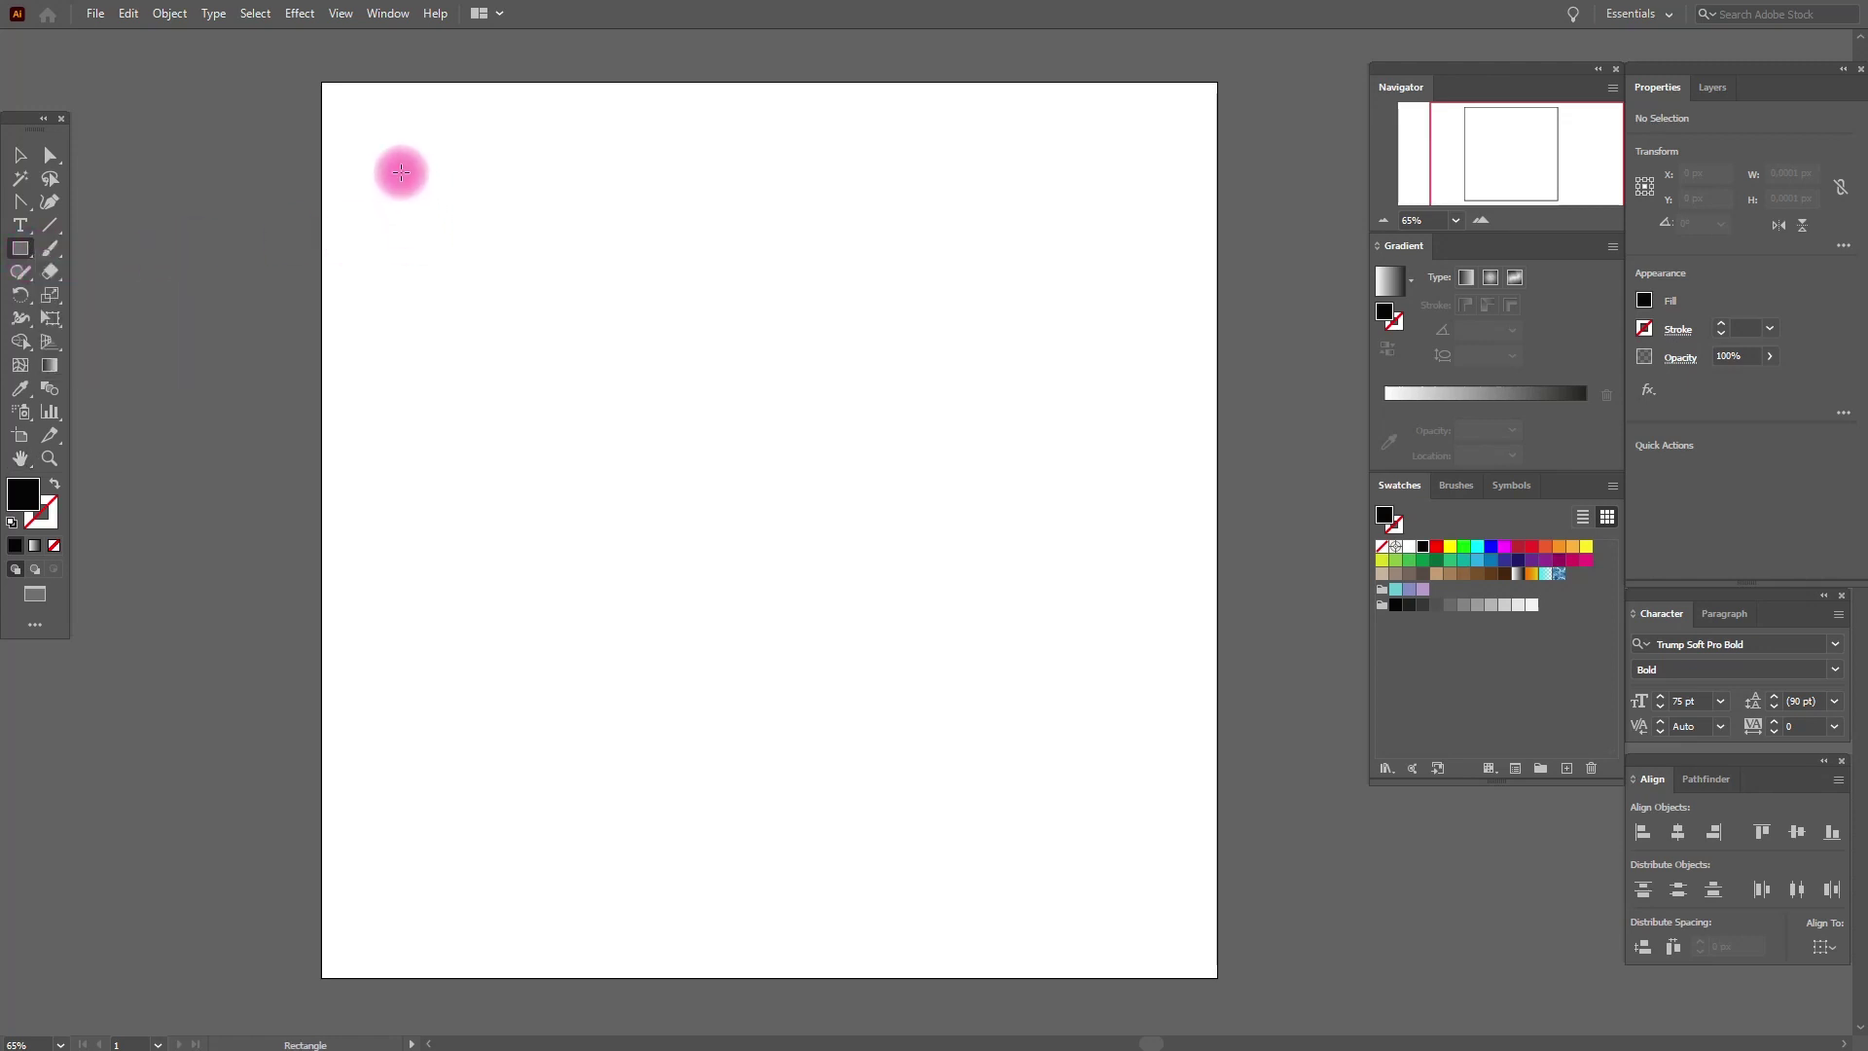
left_click_drag(400, 163, 562, 381)
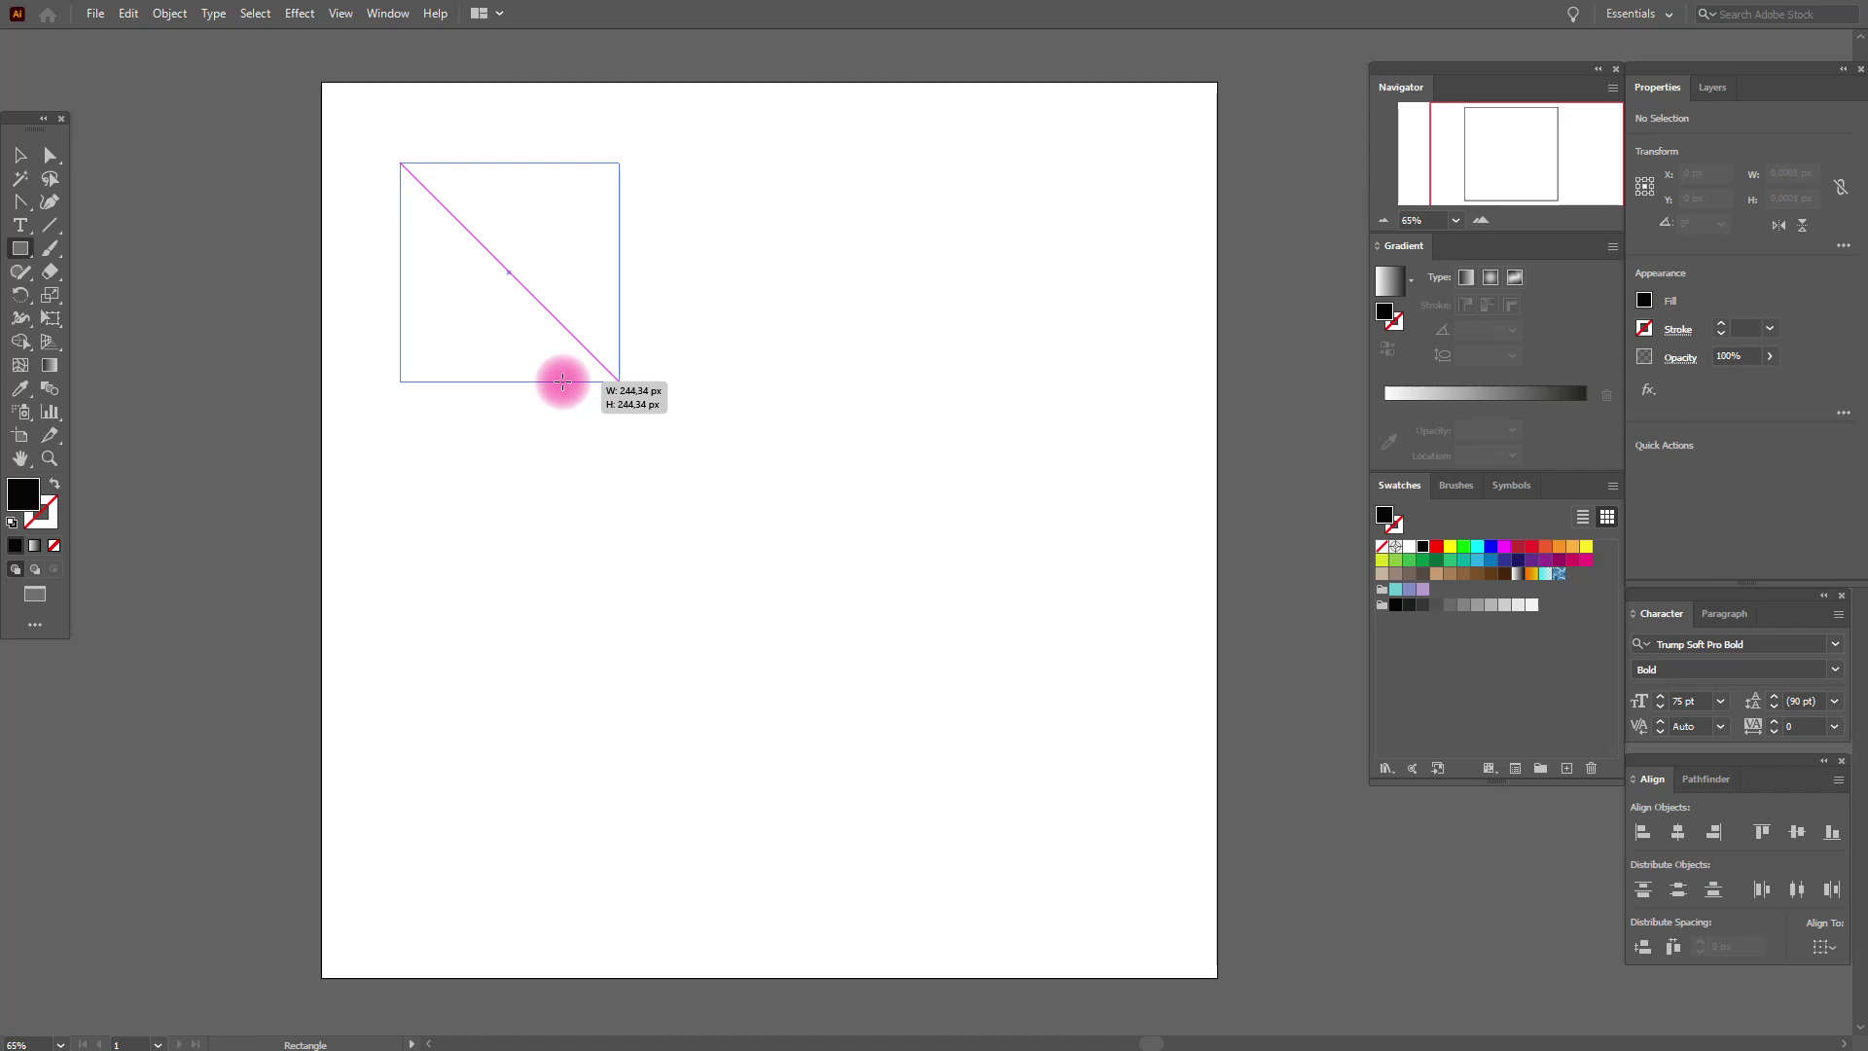
left_click_drag(563, 383, 563, 383)
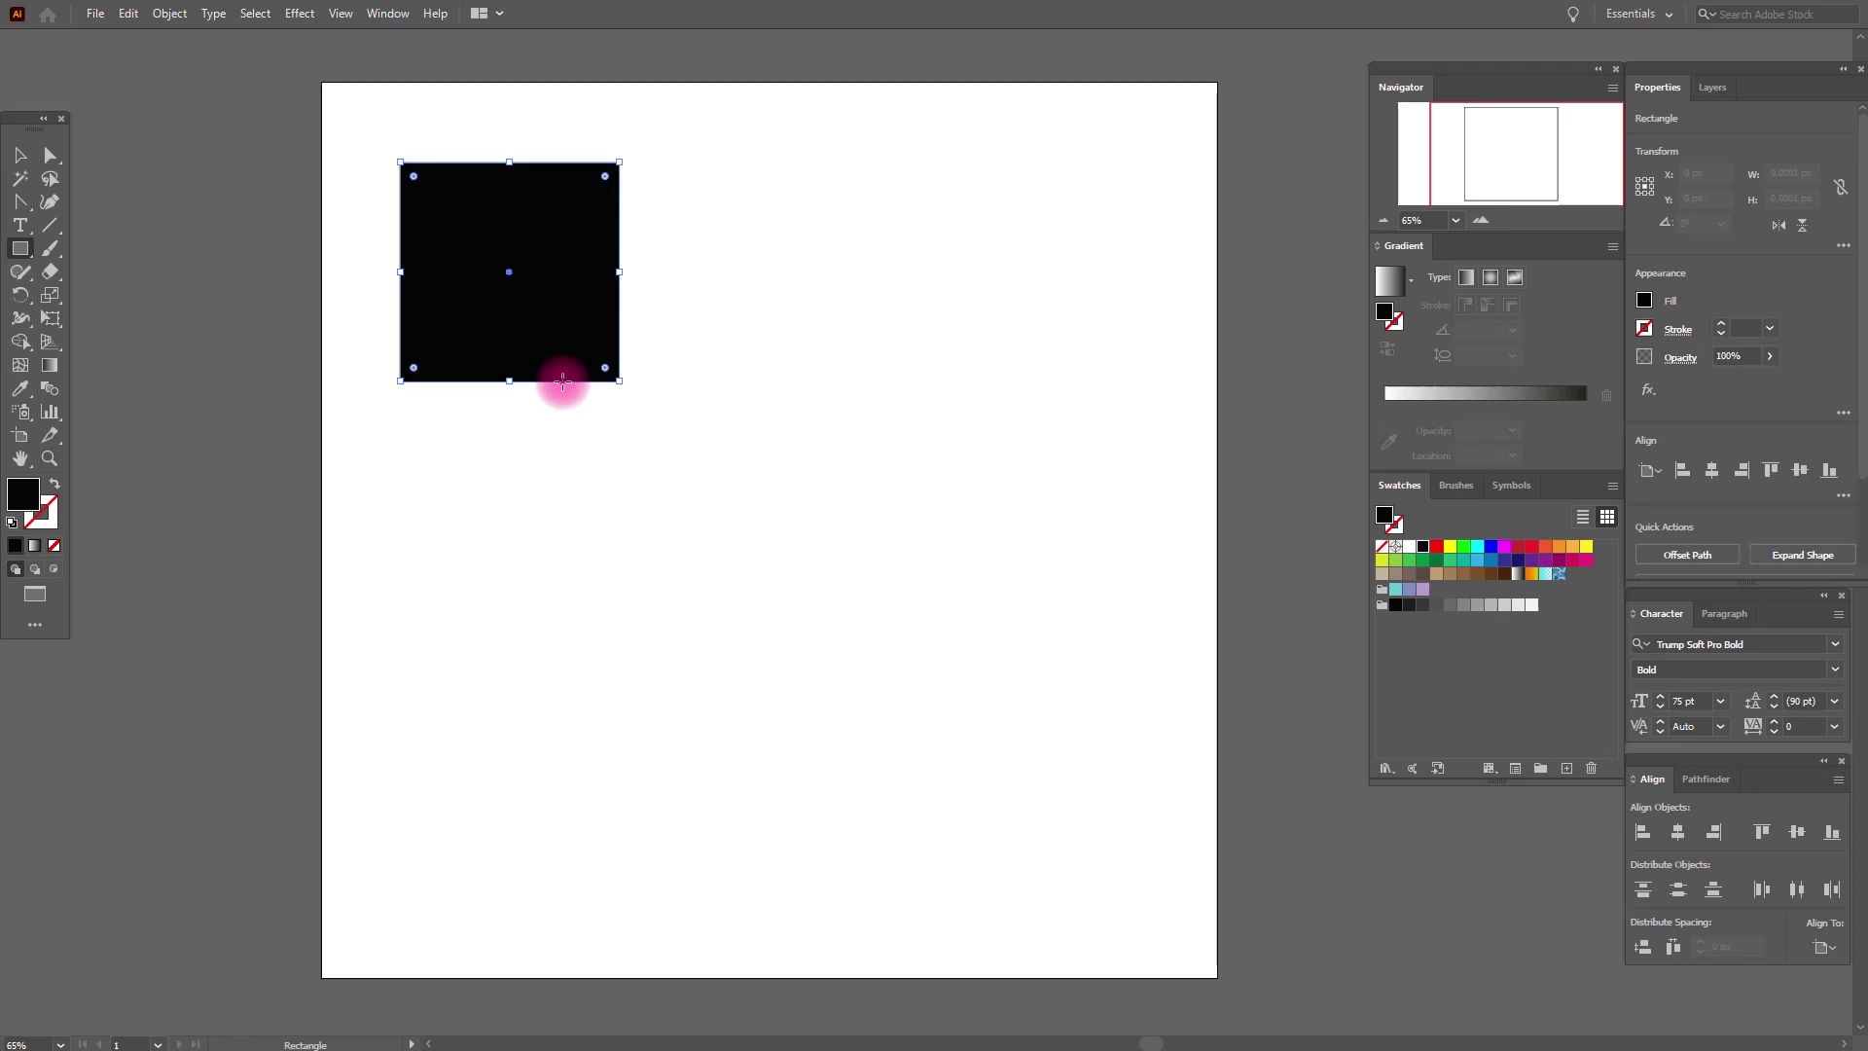
- Draw a black circle about 250 px in diameter beside the square with the Ellipse tool
left_click(20, 253)
left_click_drag(23, 262, 129, 302)
left_click_drag(732, 163, 879, 387)
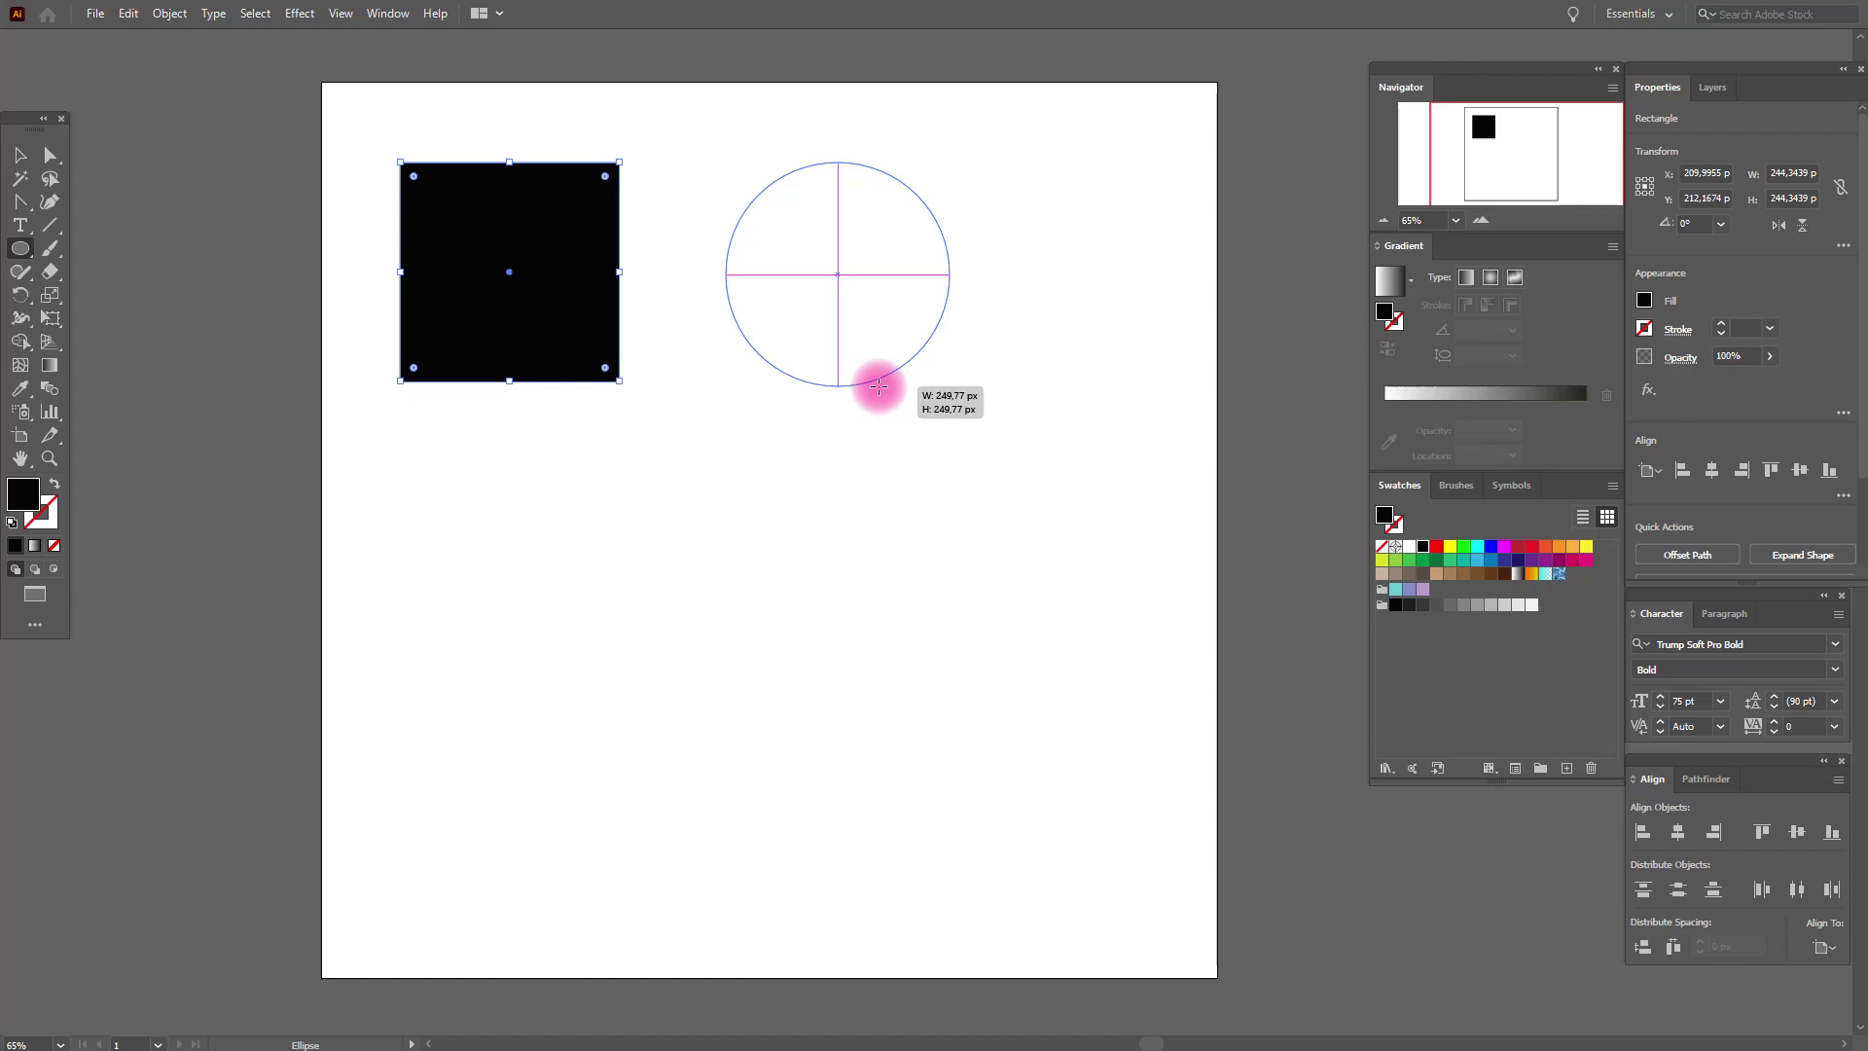
left_click_drag(879, 388, 878, 387)
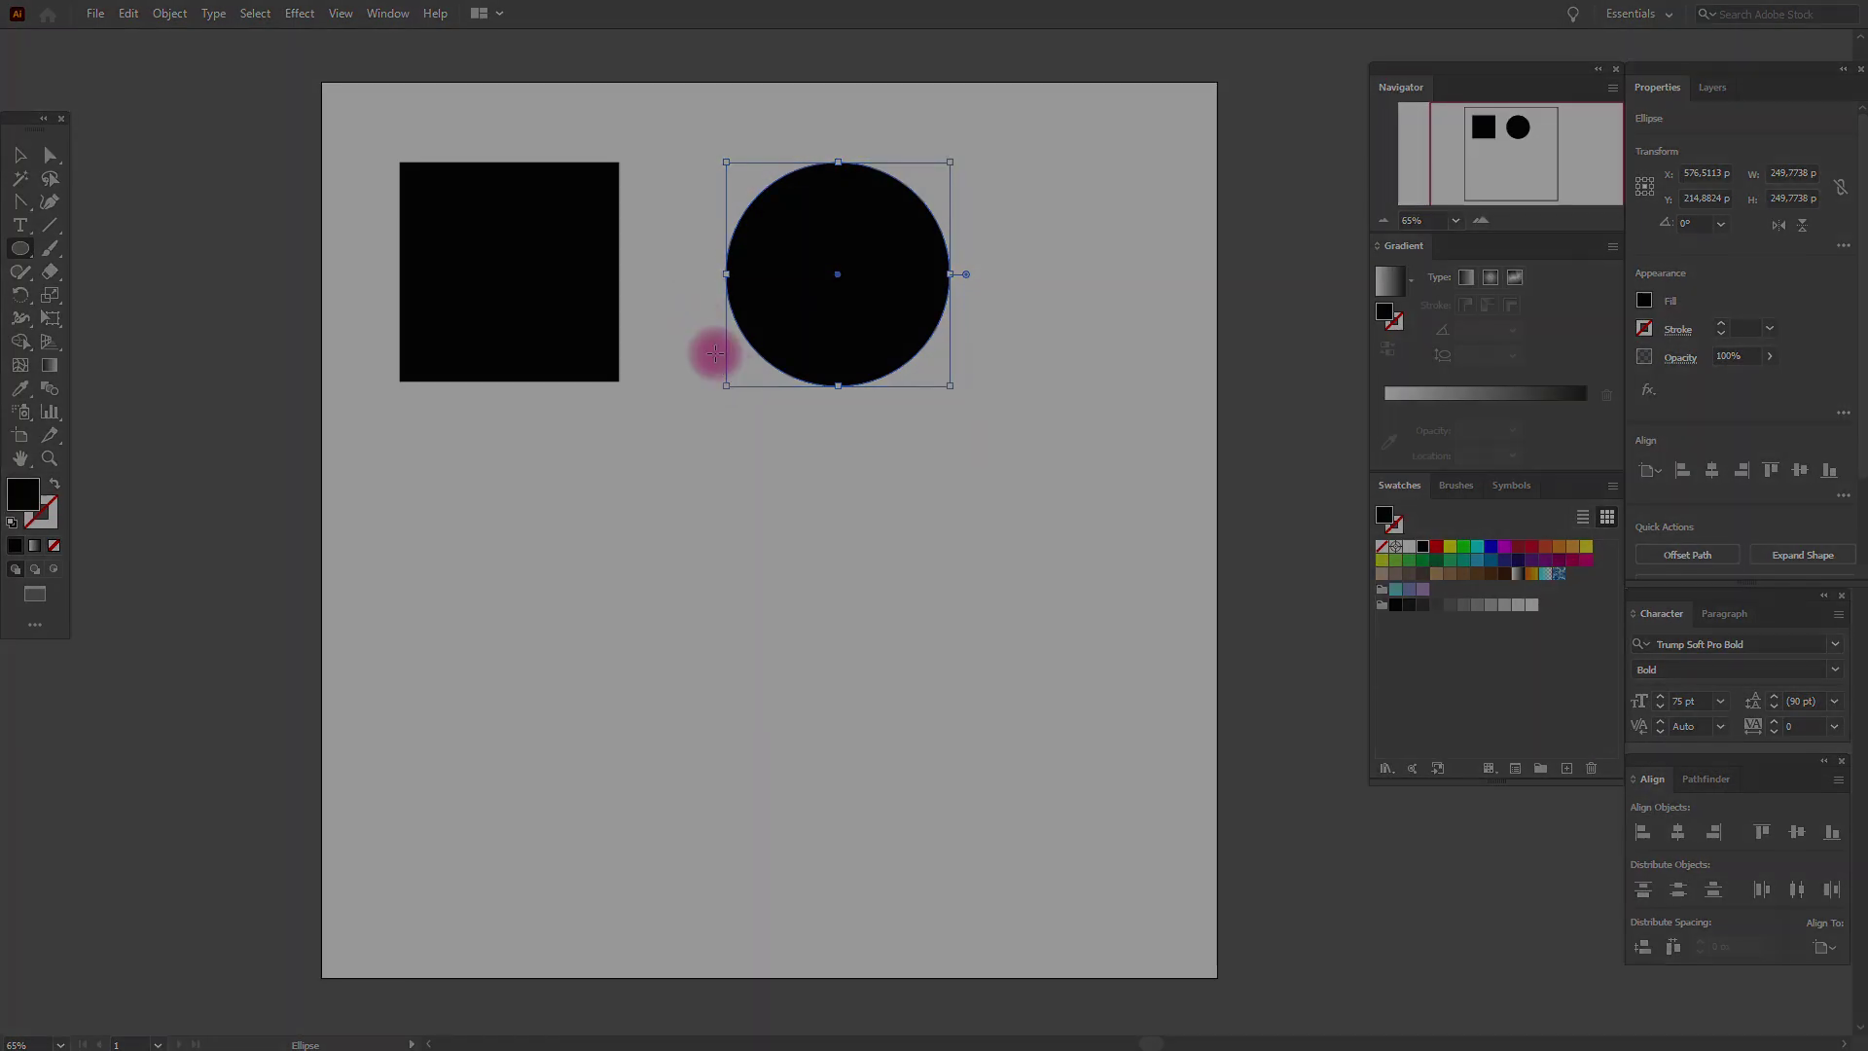
- Scale the circle up proportionally past the artboard edge and back down to about 251 px wide
key("v")
left_click(1037, 350)
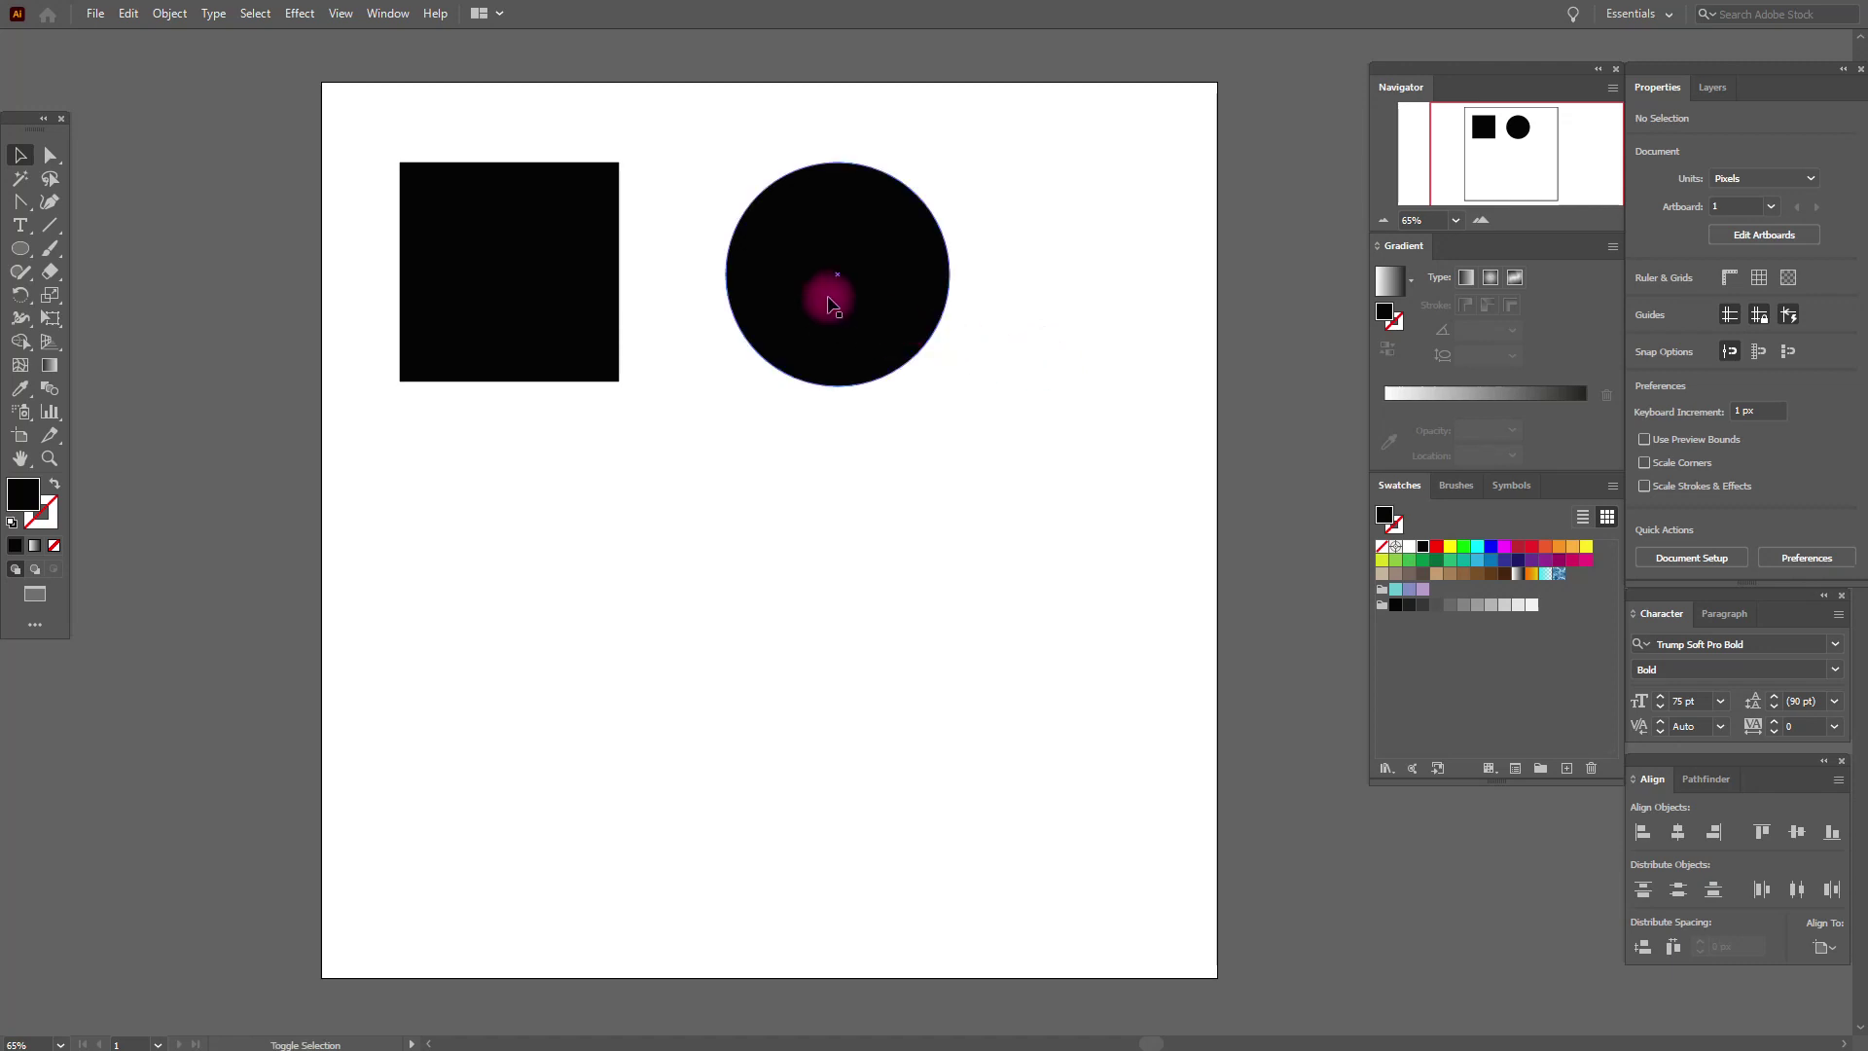
left_click(832, 292)
left_click_drag(950, 387, 1285, 792)
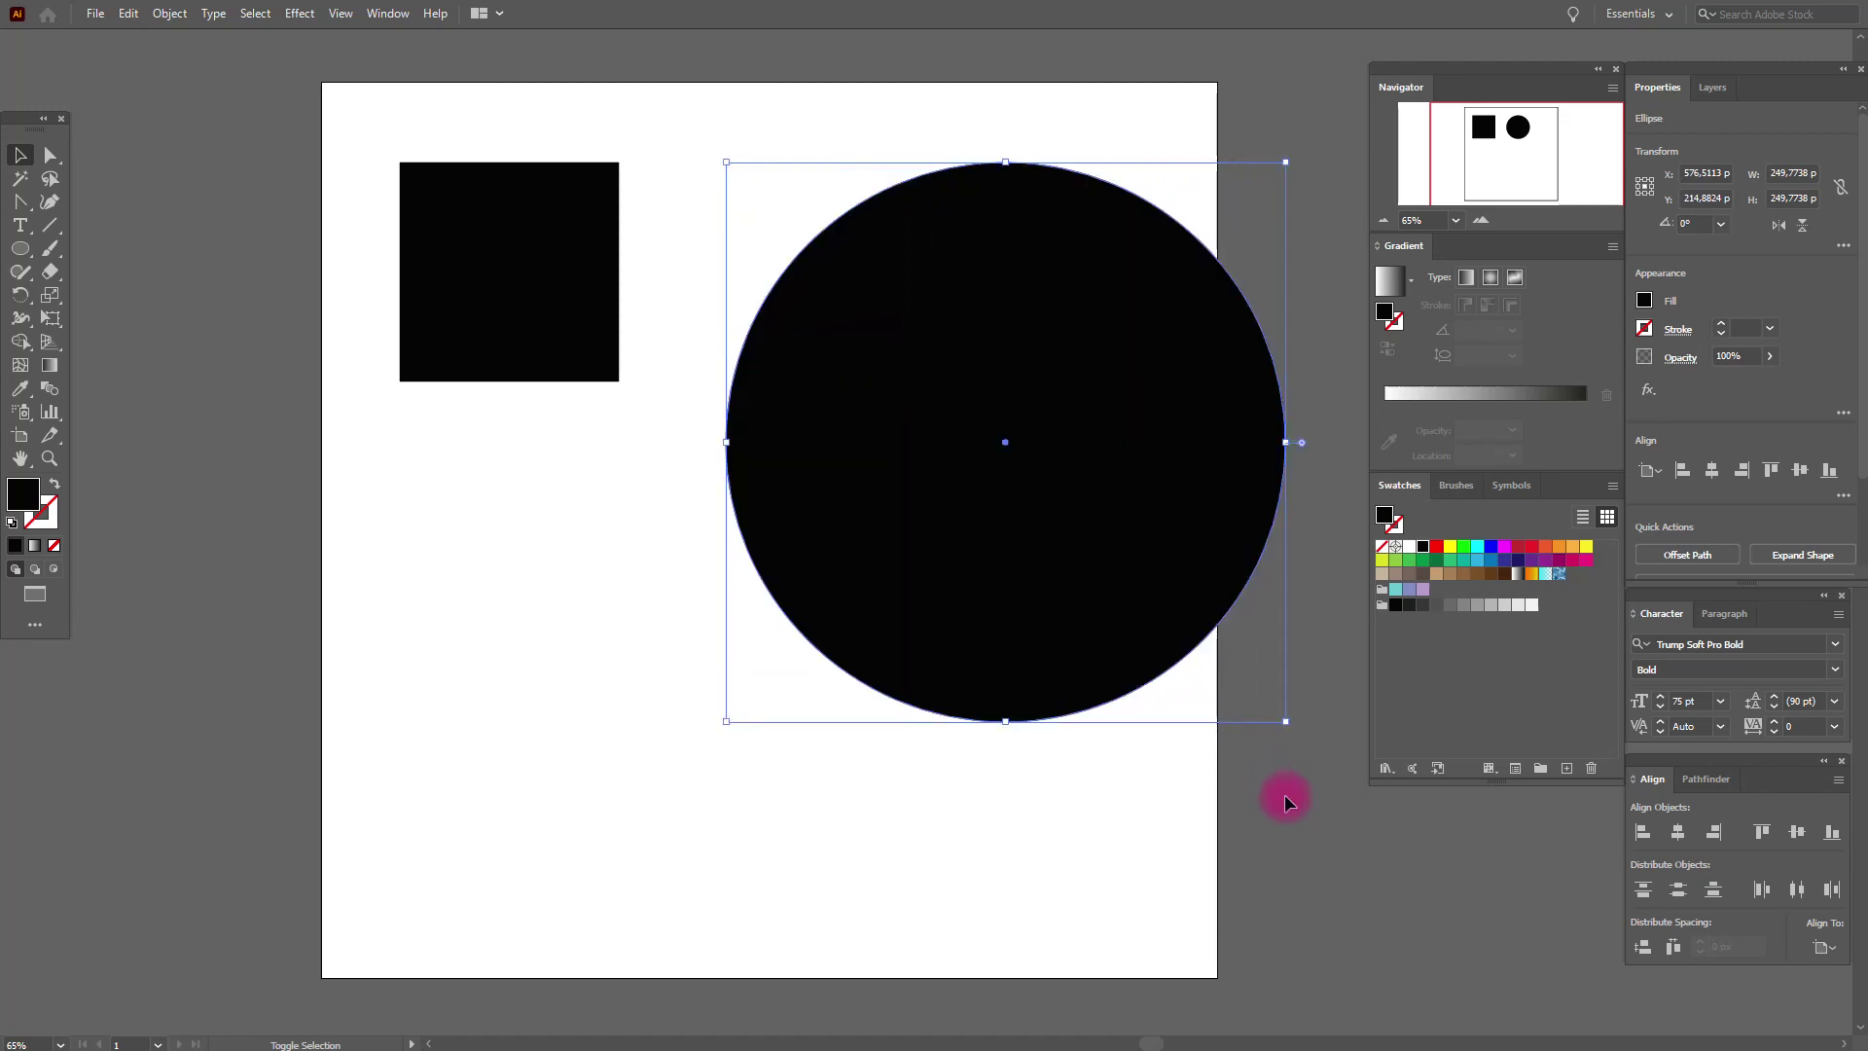
left_click_drag(1288, 725, 952, 479)
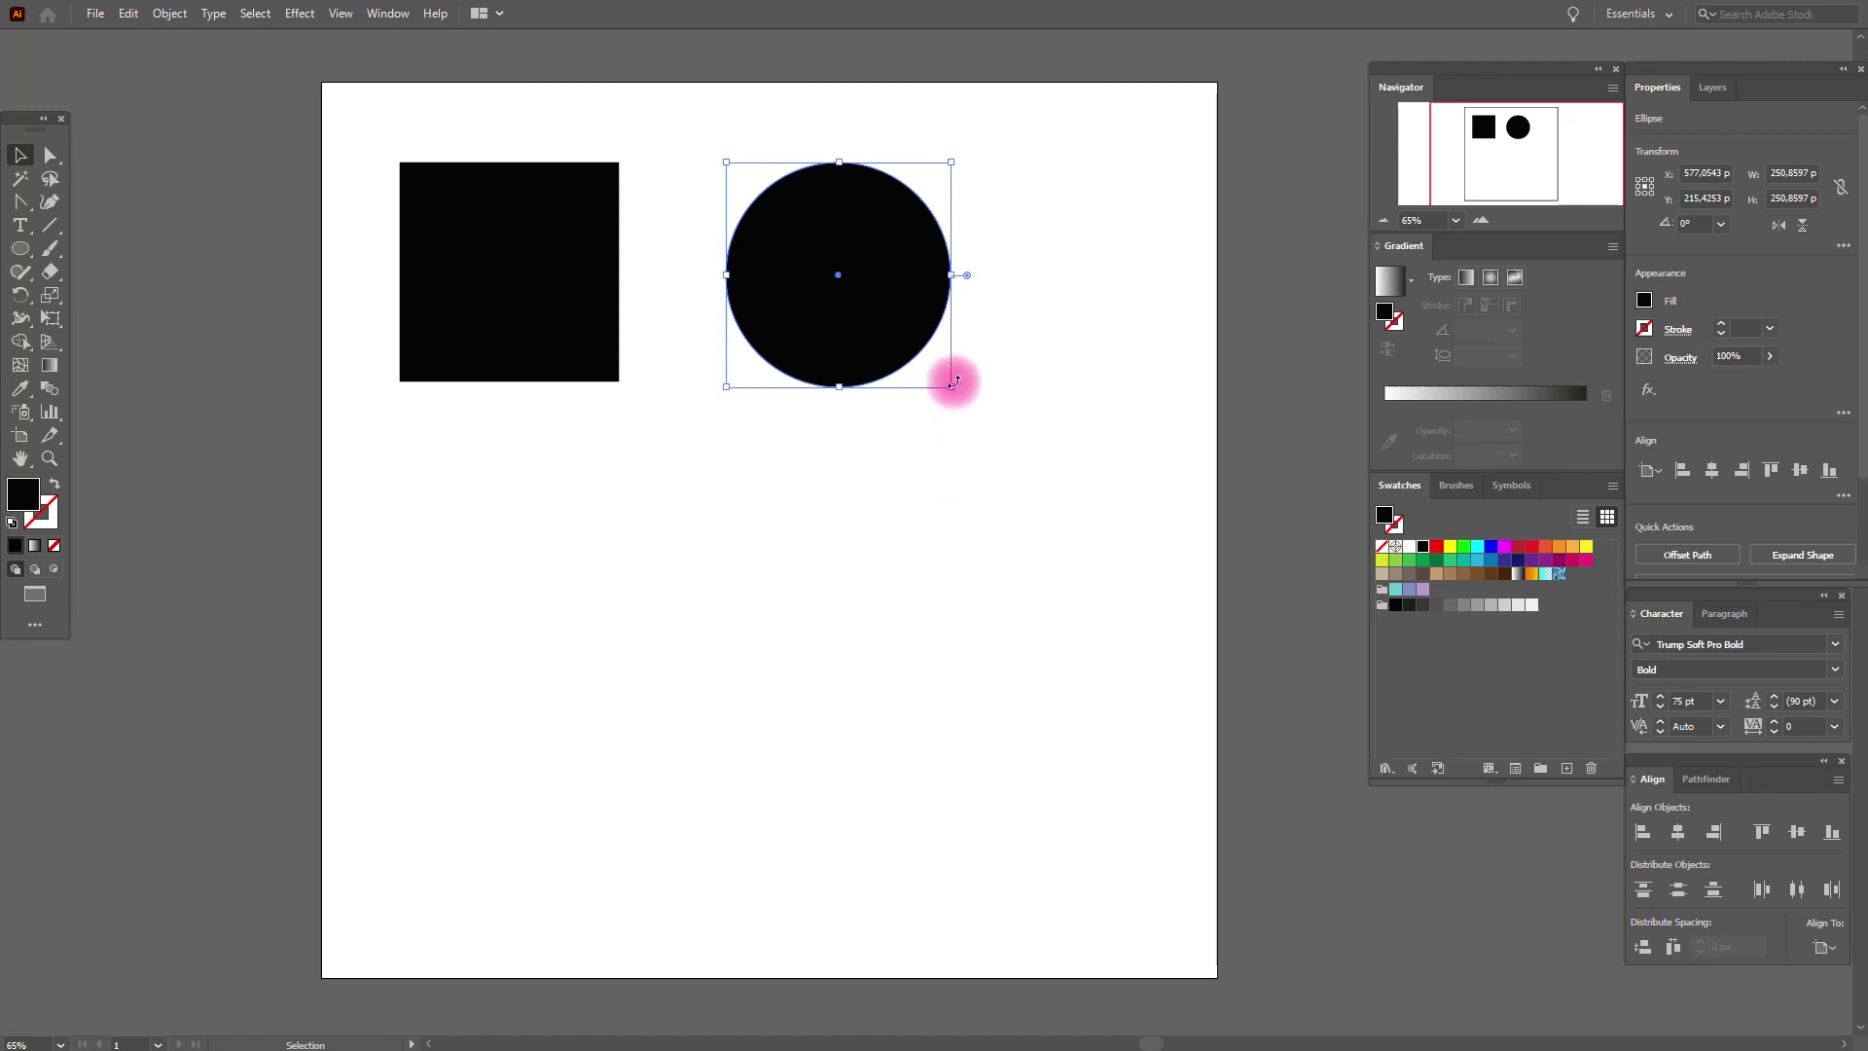
- Try stretching the circle without keeping its proportions, enlarging it to about 721 by 699 px
left_click_drag(951, 385, 1298, 786)
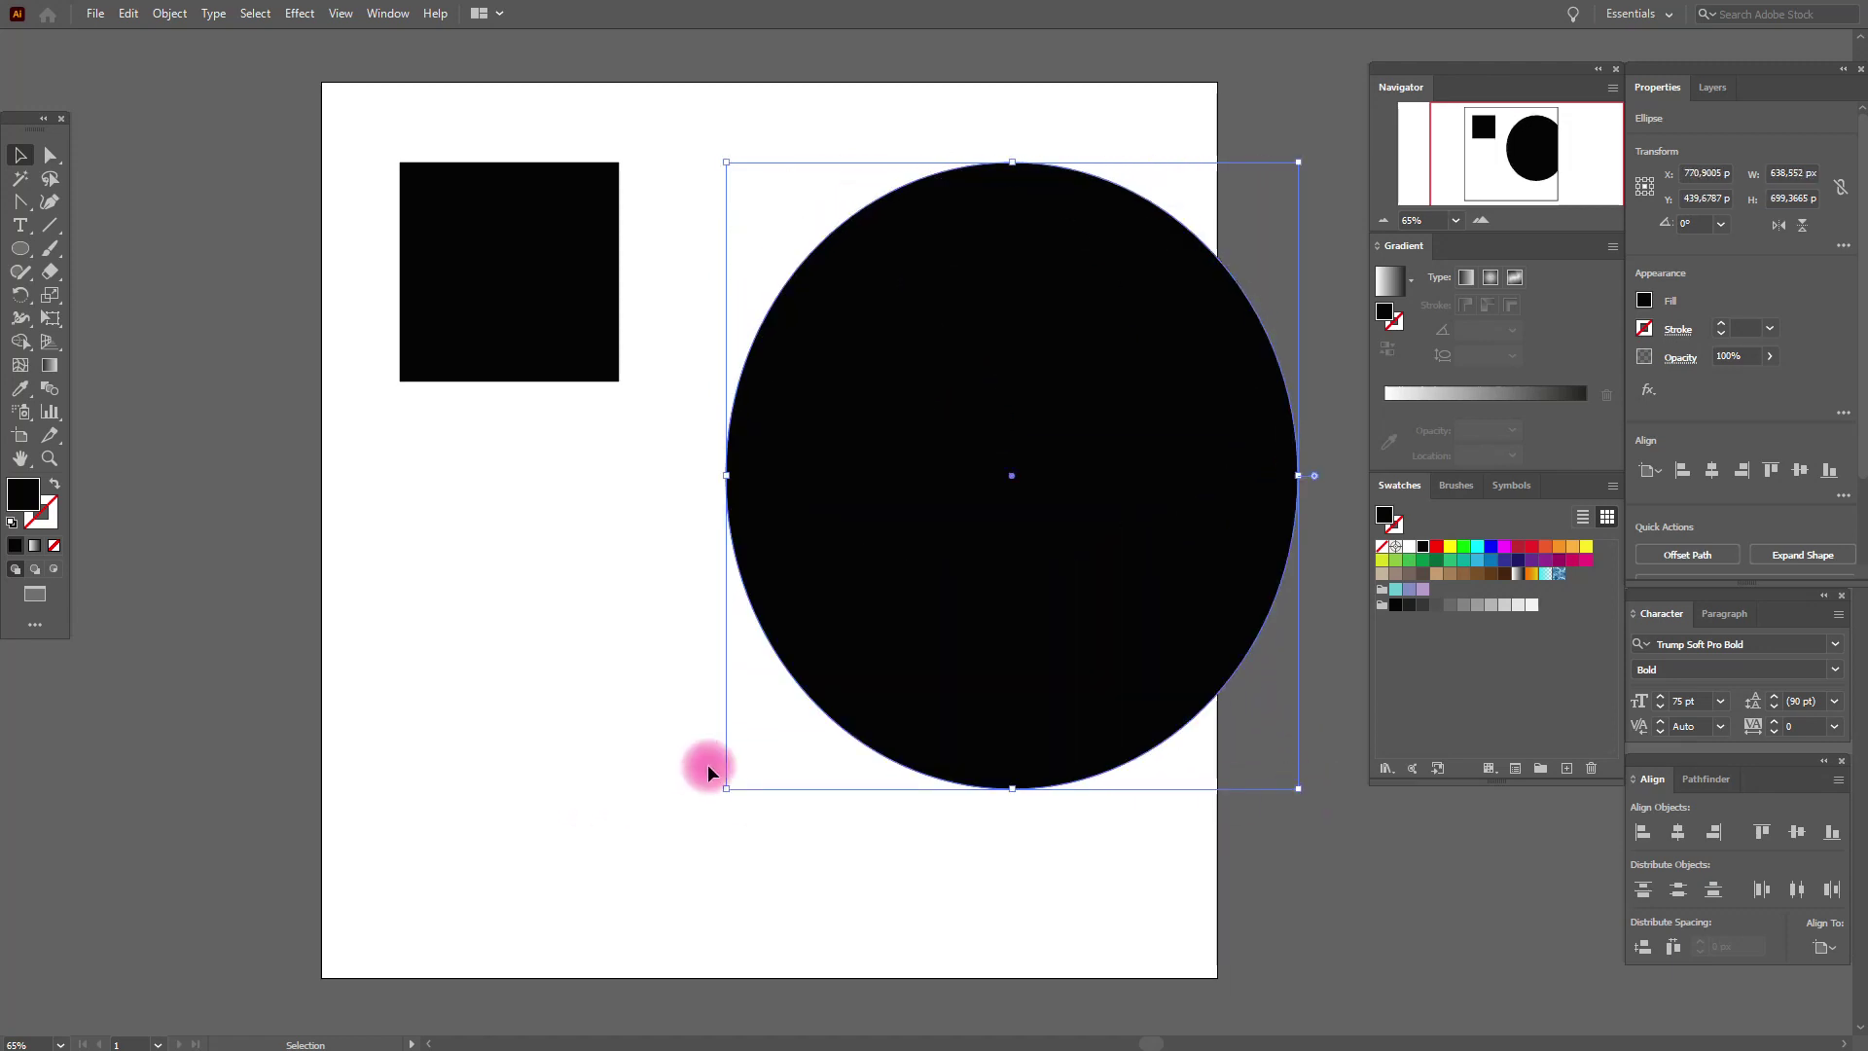
left_click_drag(727, 477, 652, 475)
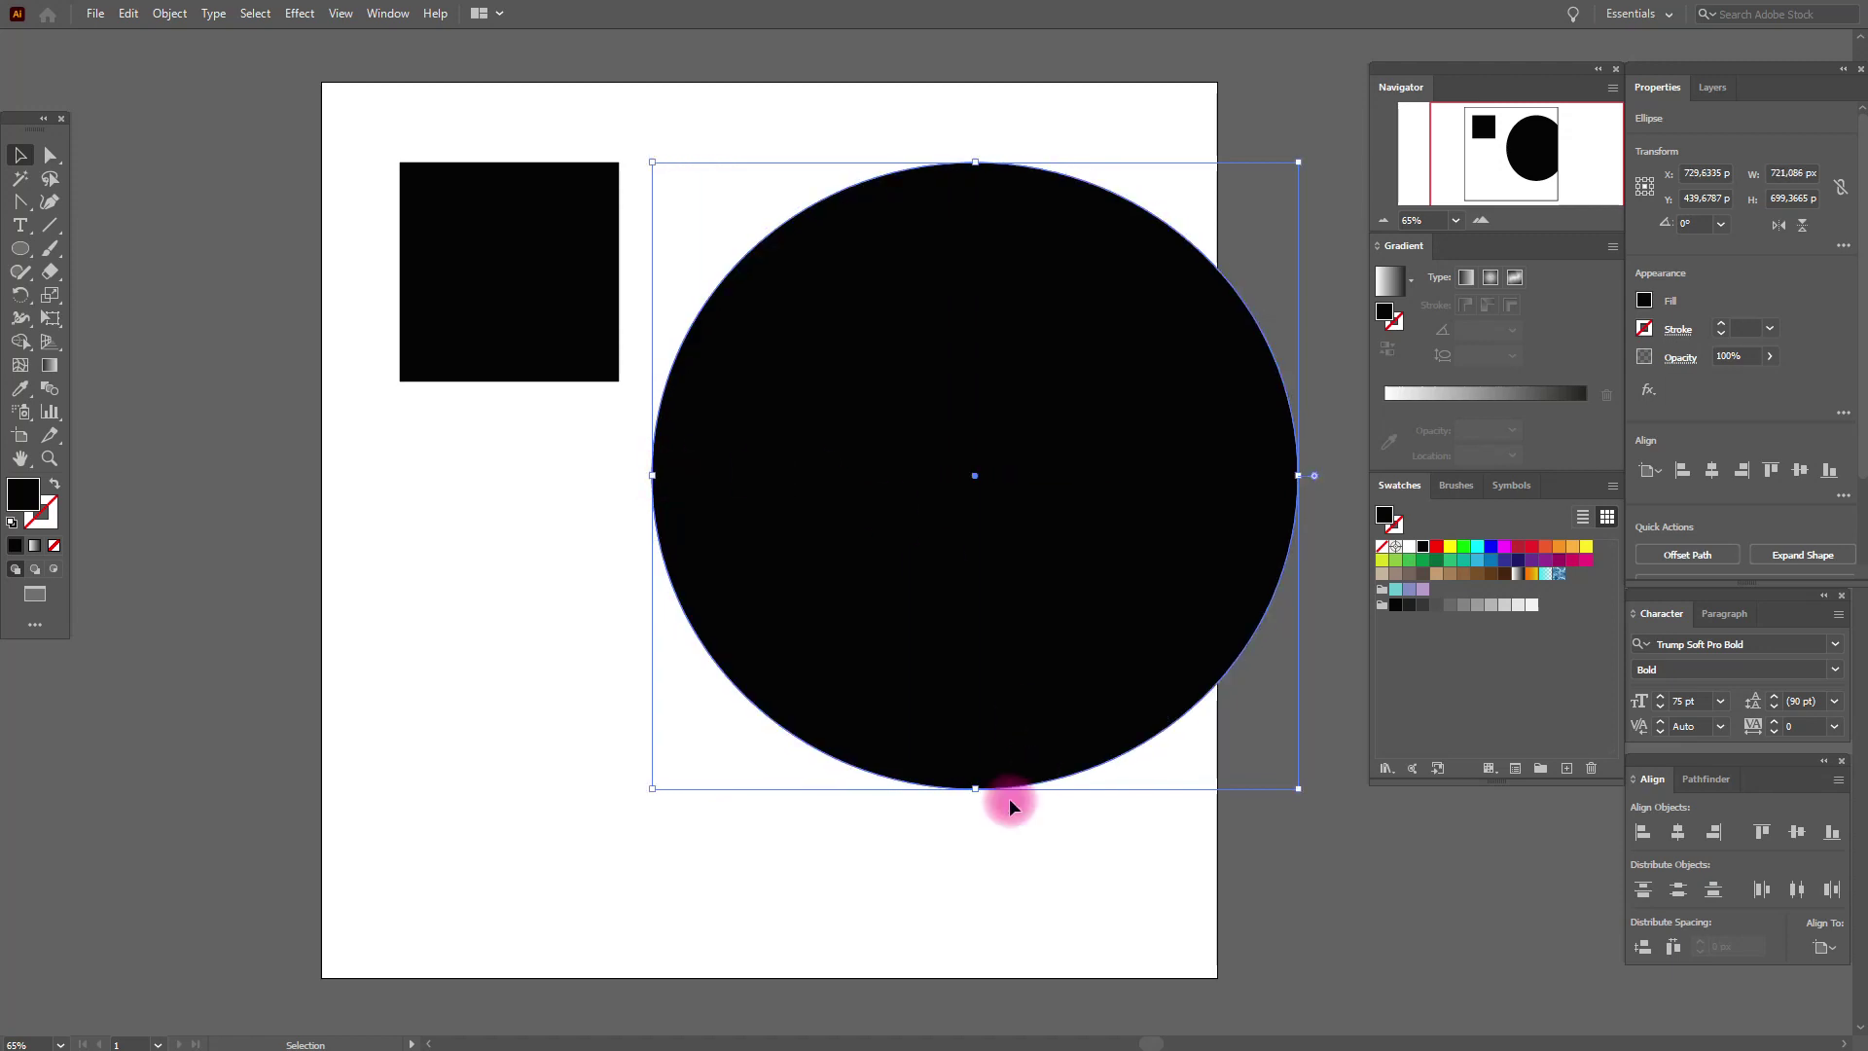
left_click_drag(1297, 787, 1234, 795)
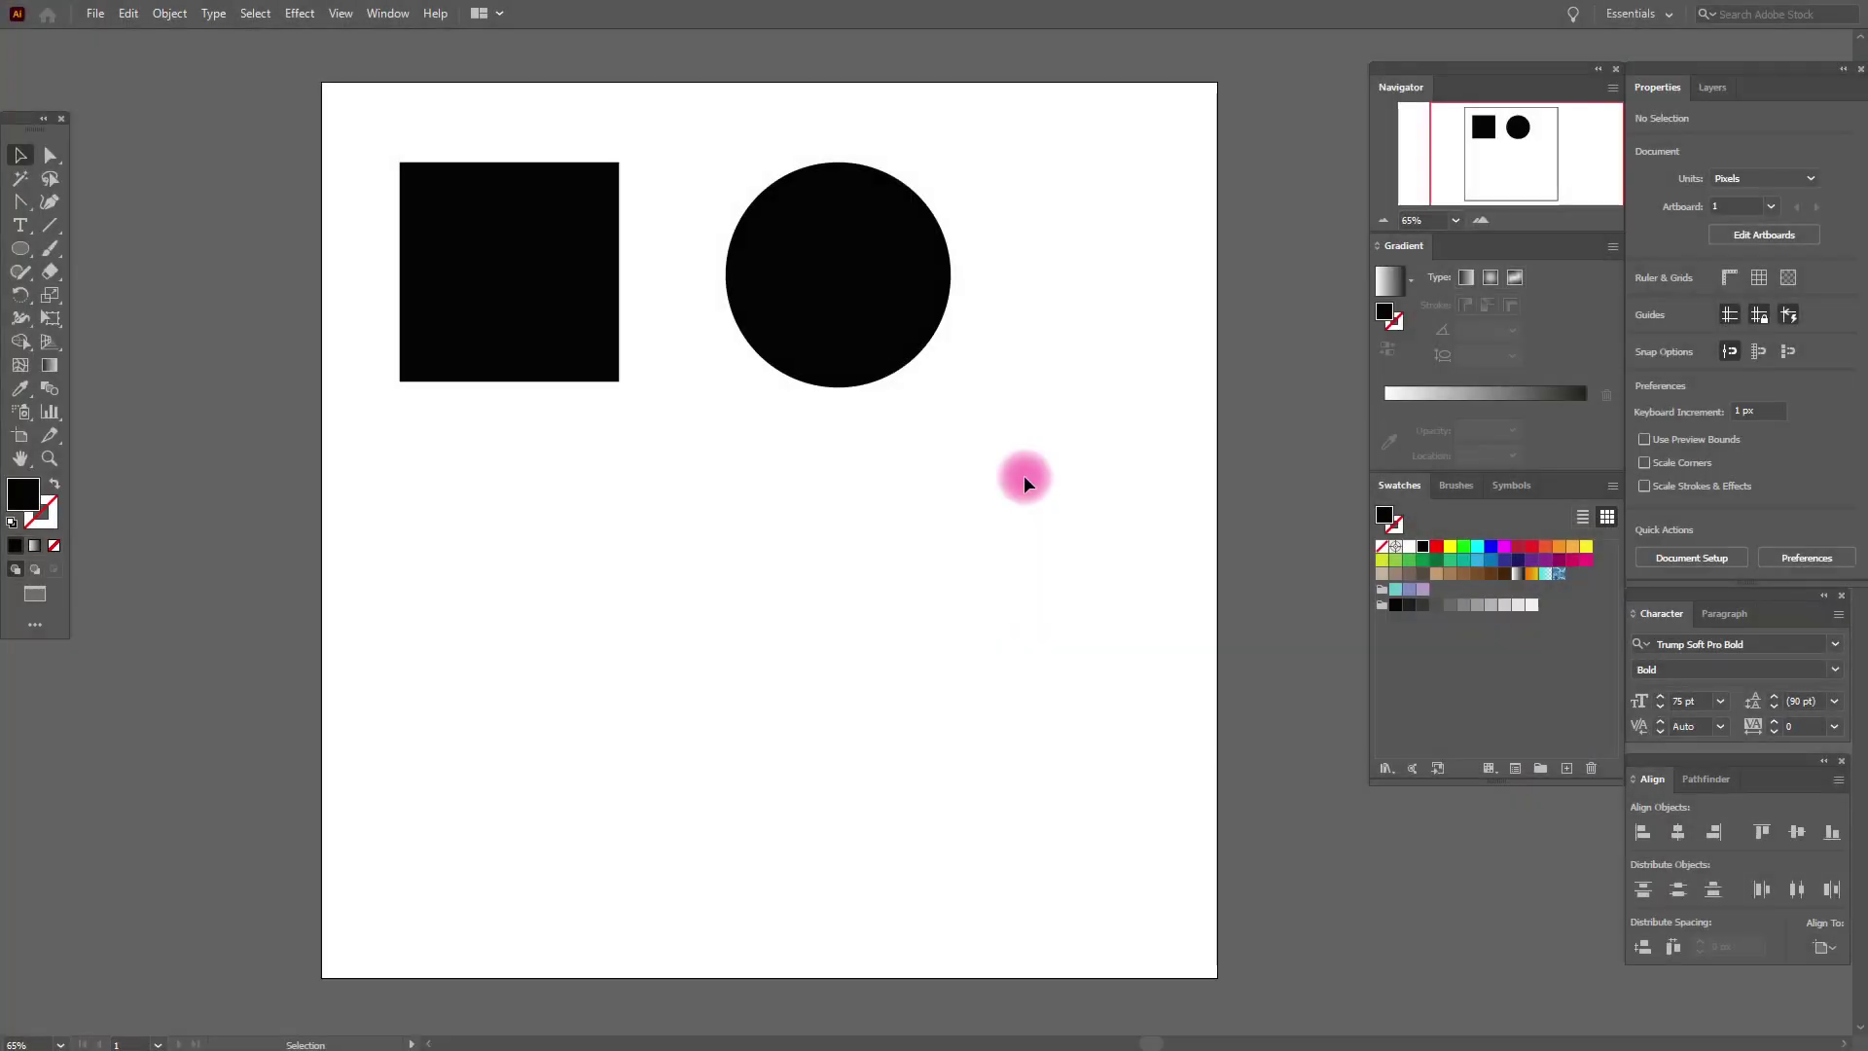
- Copy and paste the circle, and place the duplicate to the right of the original
left_click(912, 273)
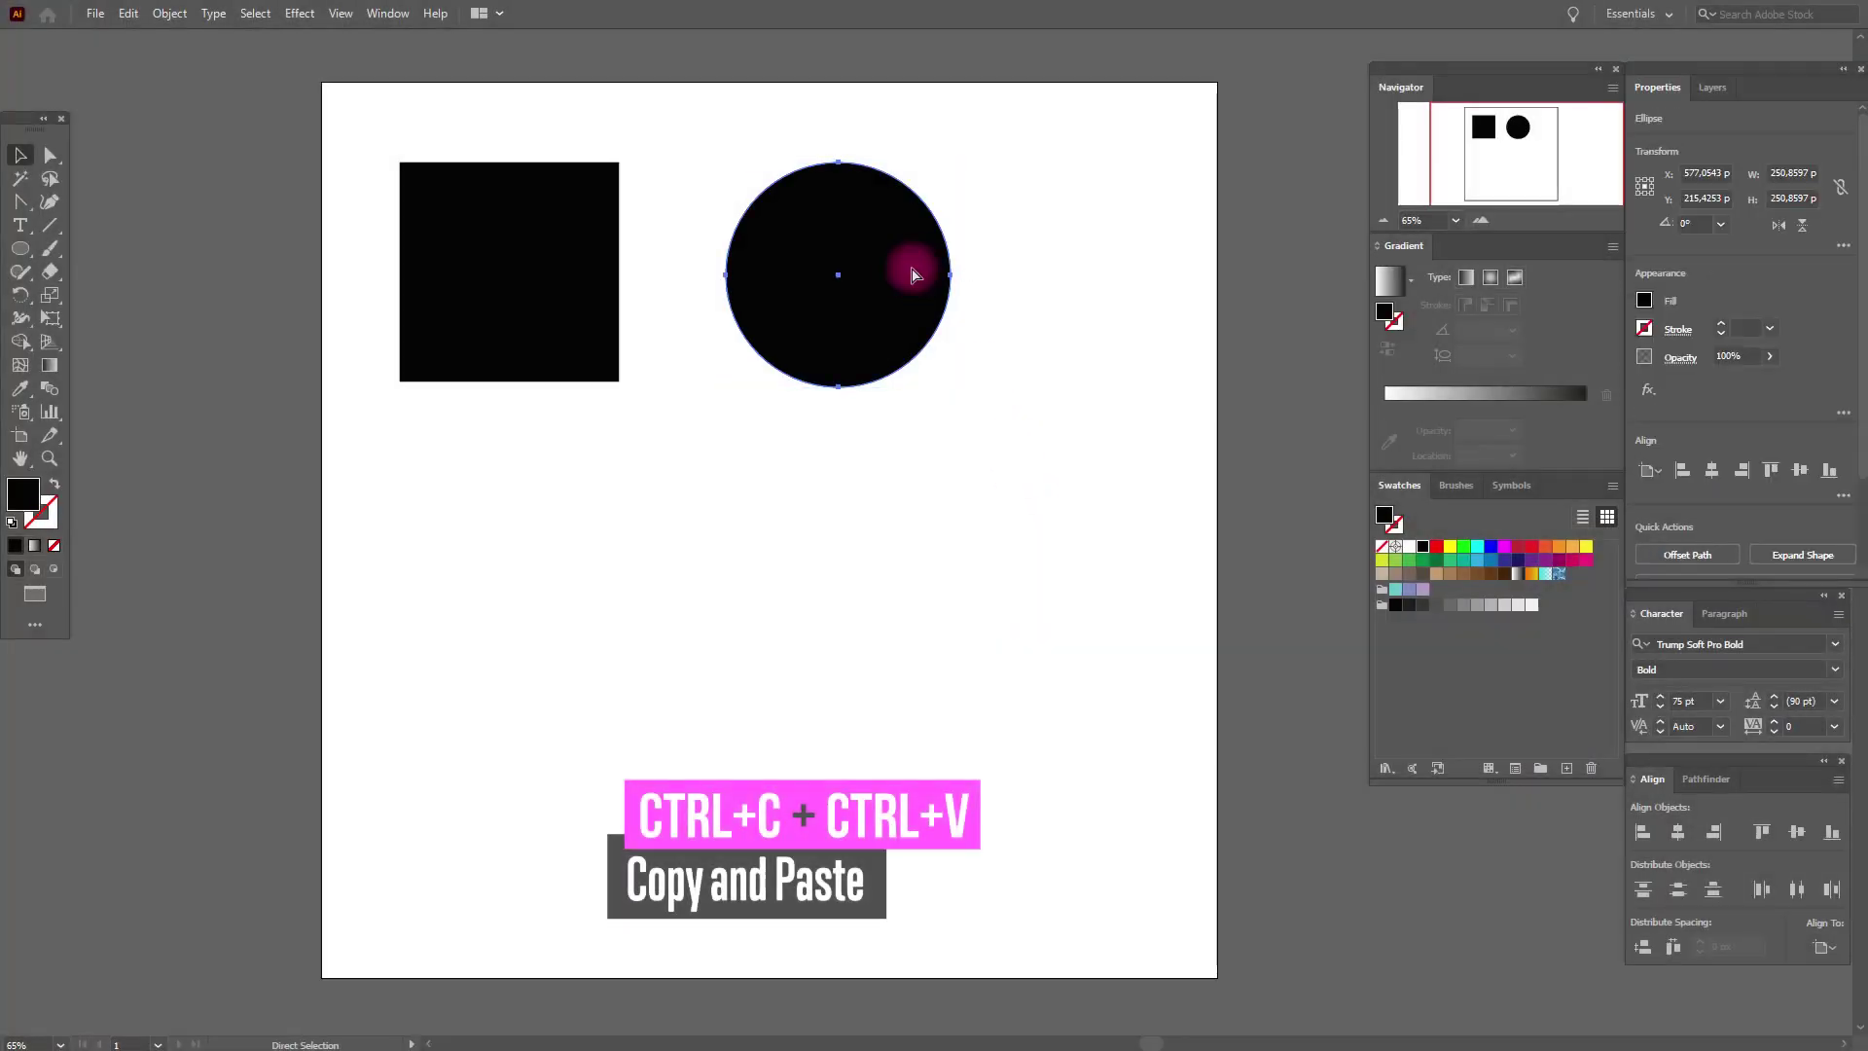
key("ctrl+c")
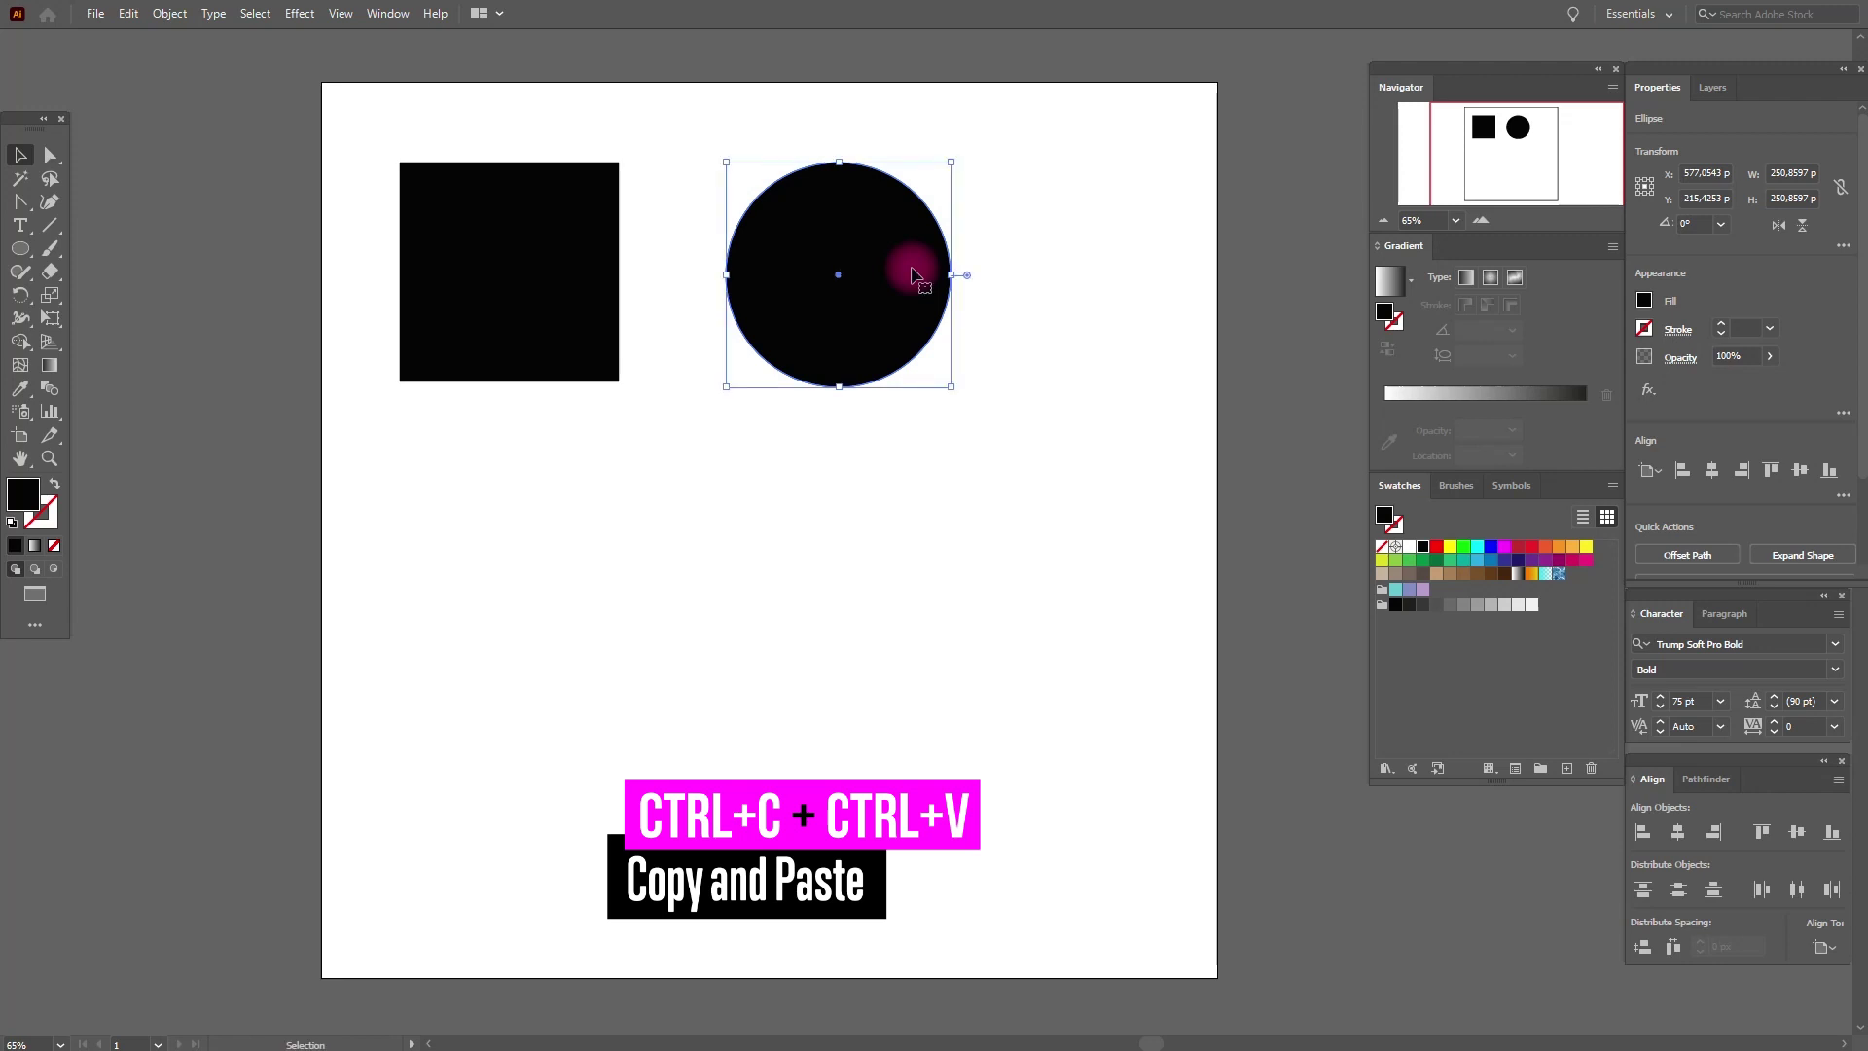
key("ctrl+v")
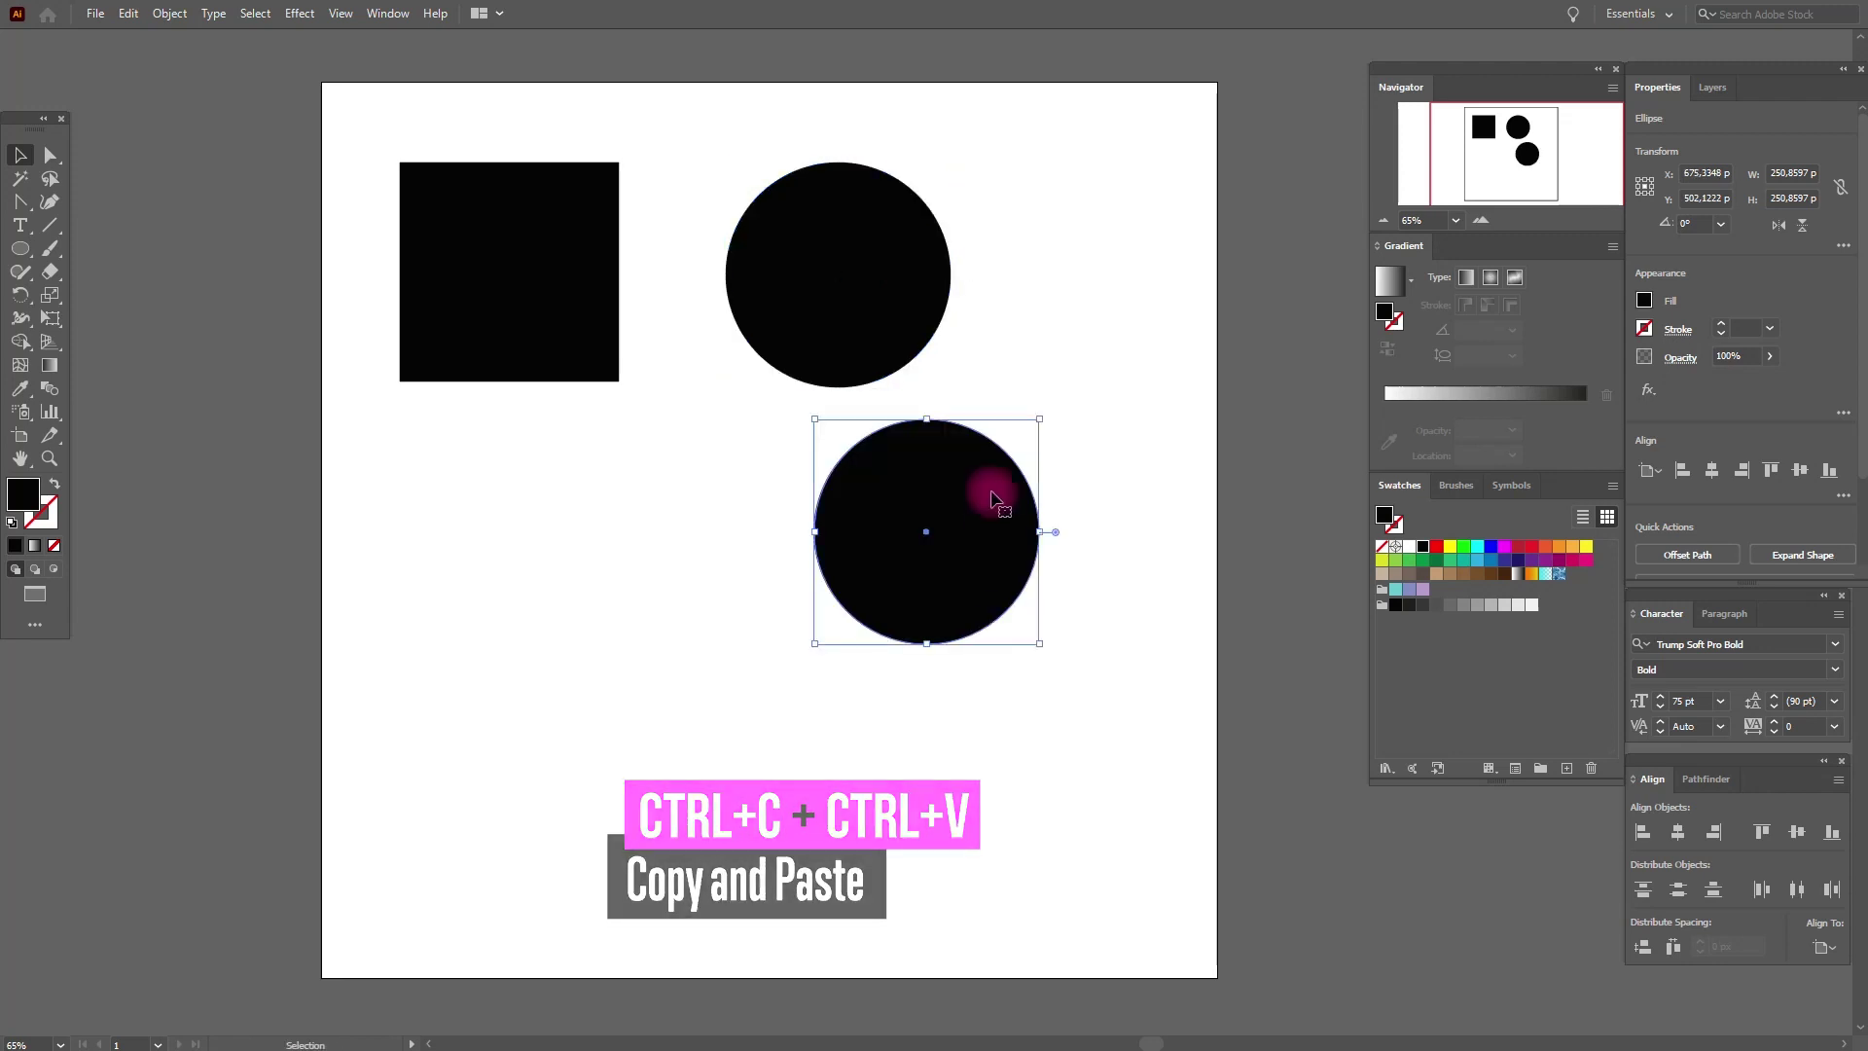
left_click_drag(954, 582, 1132, 307)
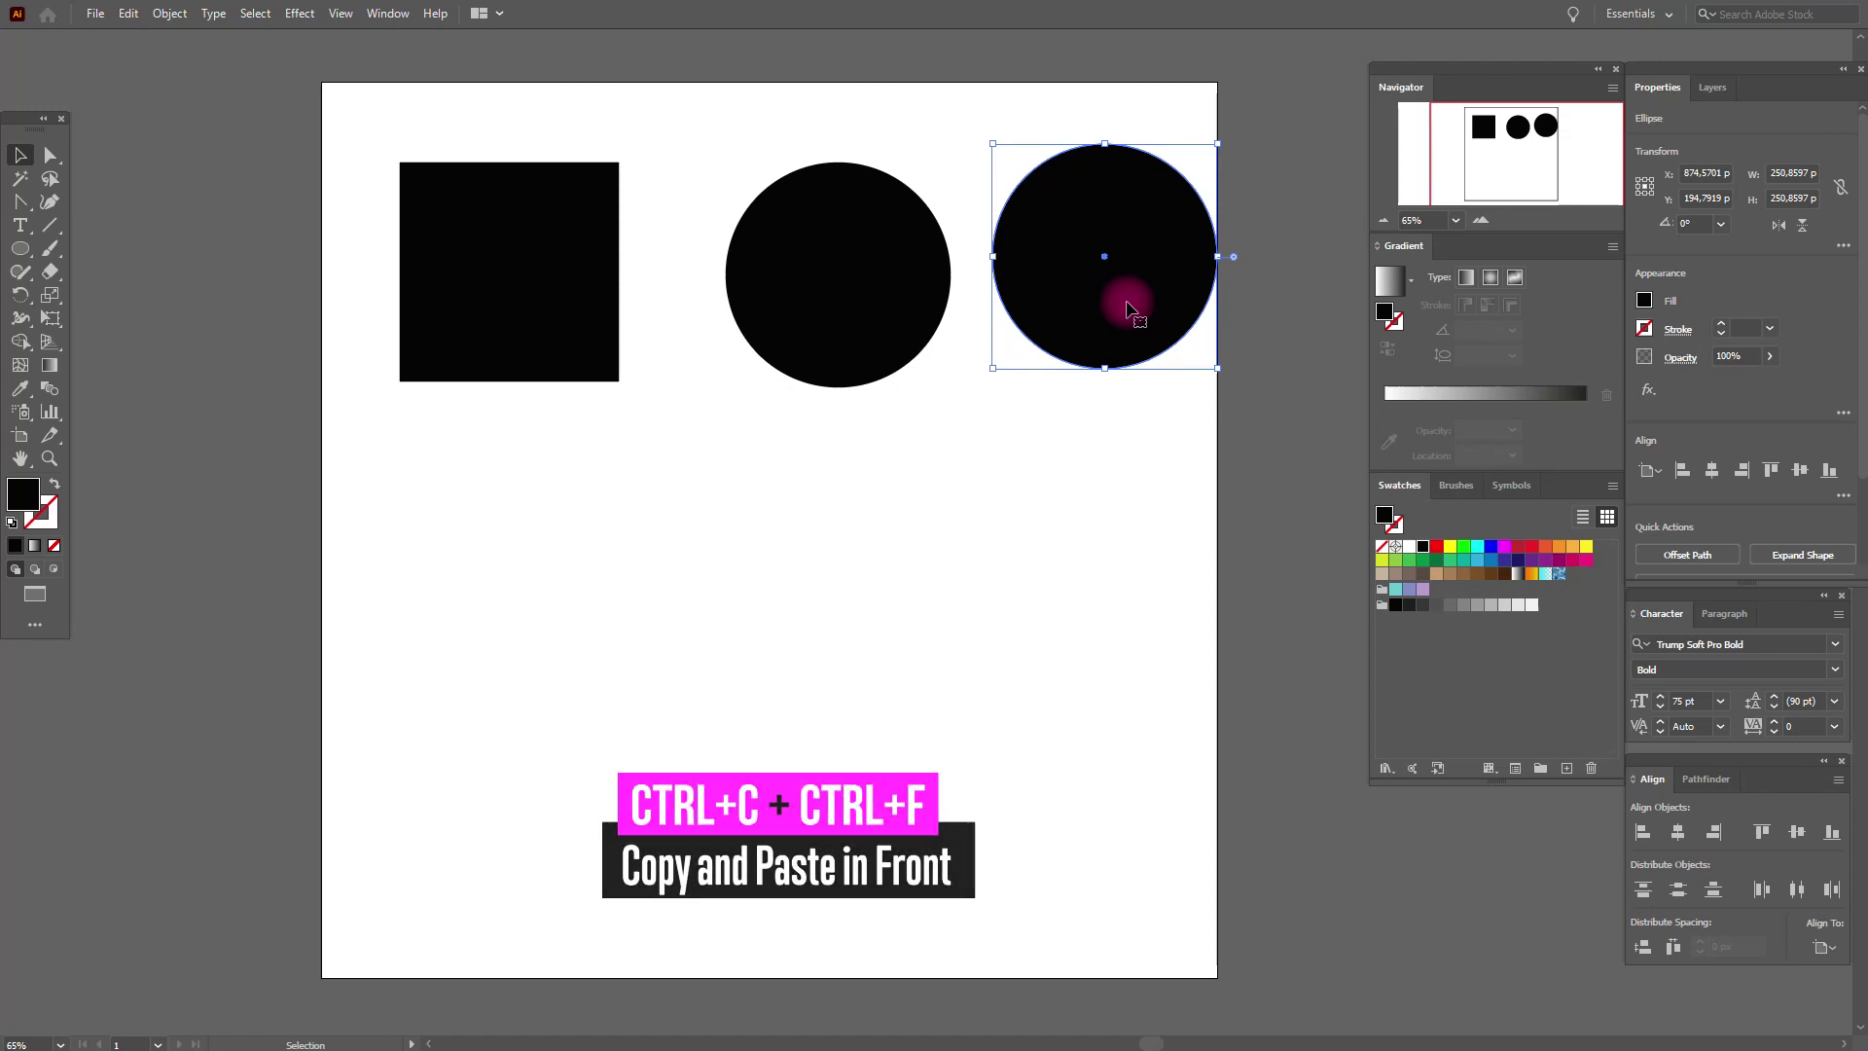
- Paste a copy in front of the middle circle, fill it with magenta and move it left to overlap the square
left_click(884, 344)
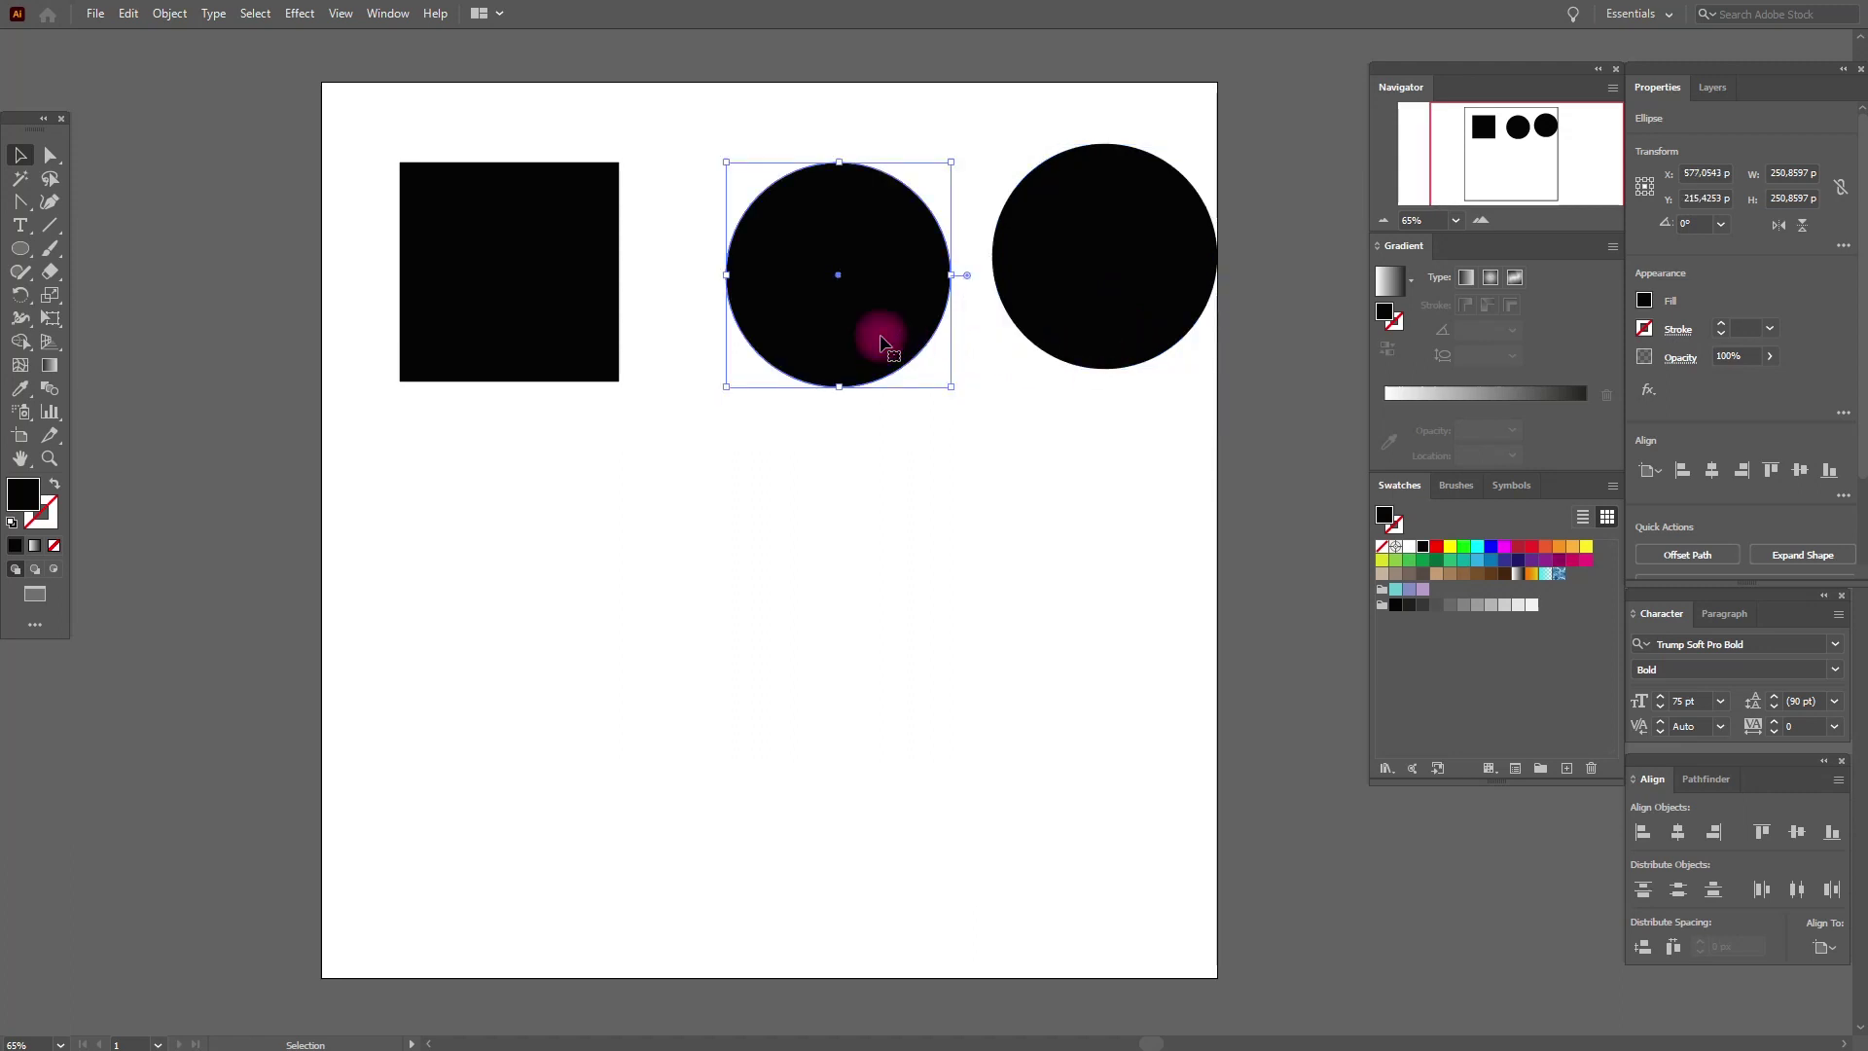
key("a")
key("v")
left_click(1504, 547)
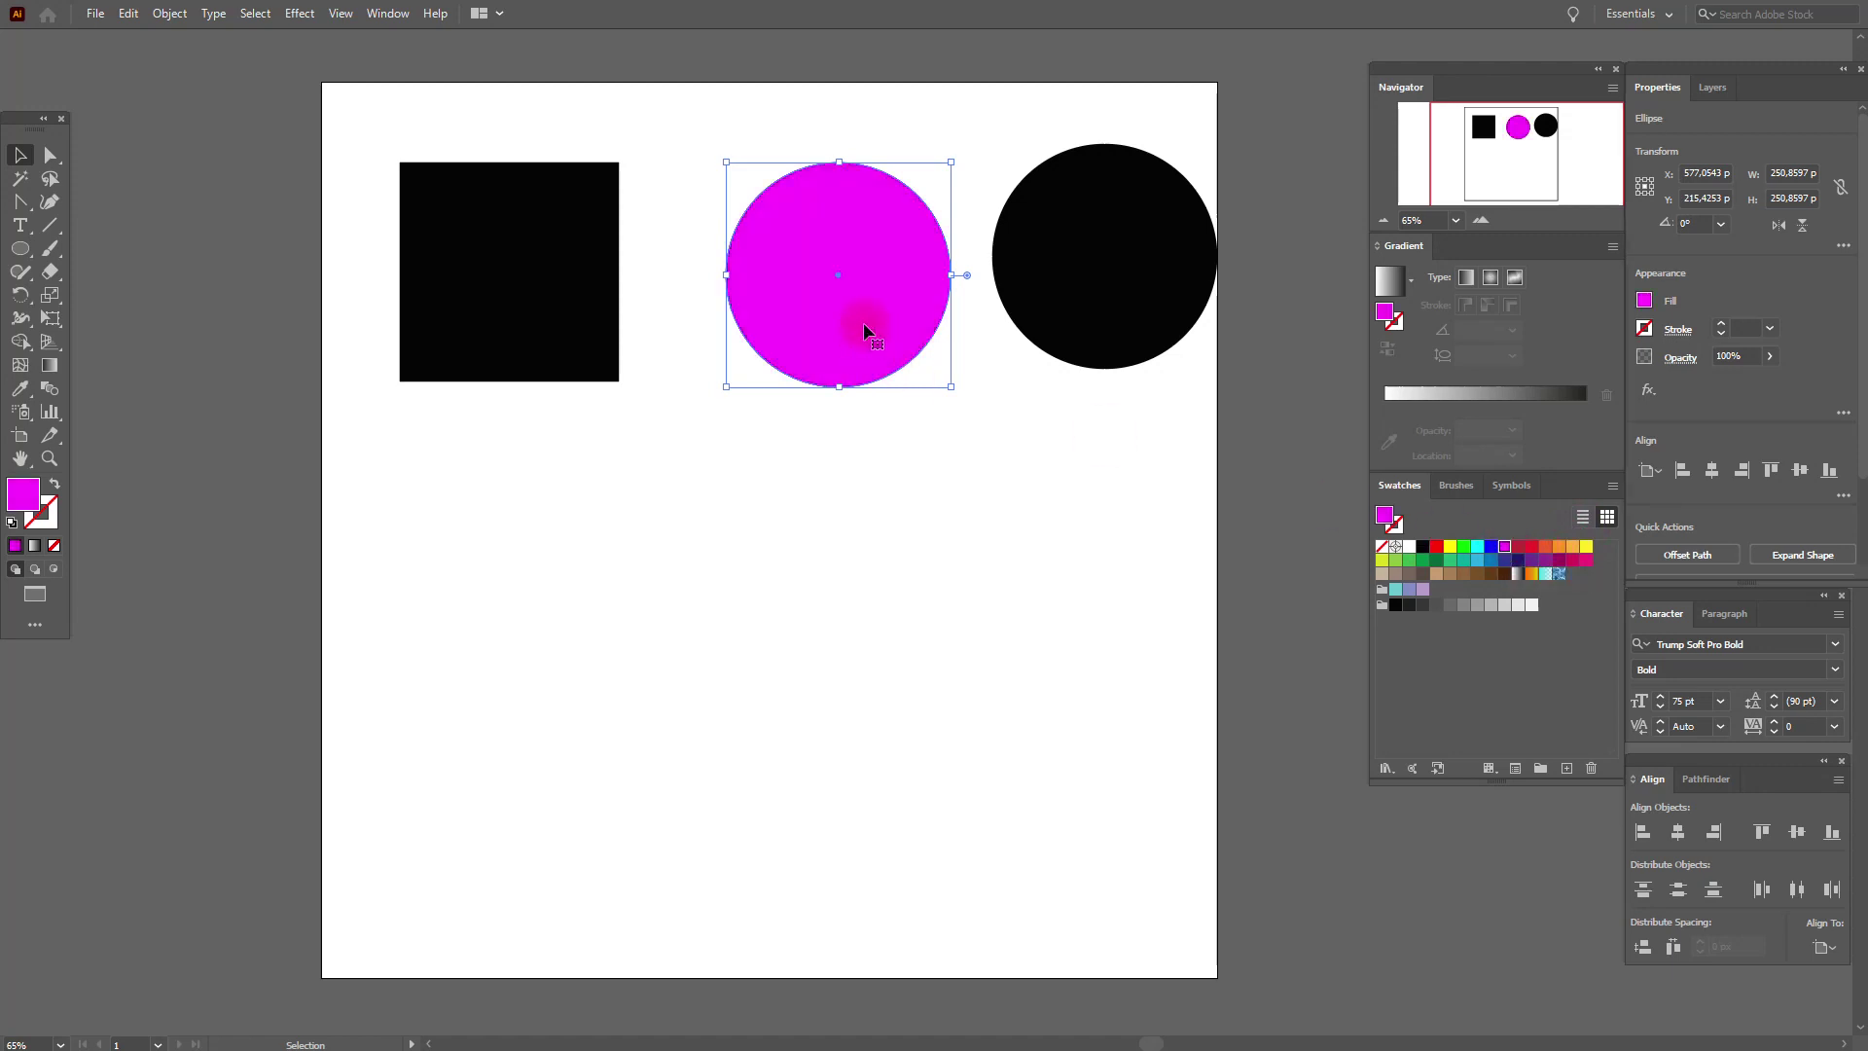
left_click_drag(862, 323, 680, 321)
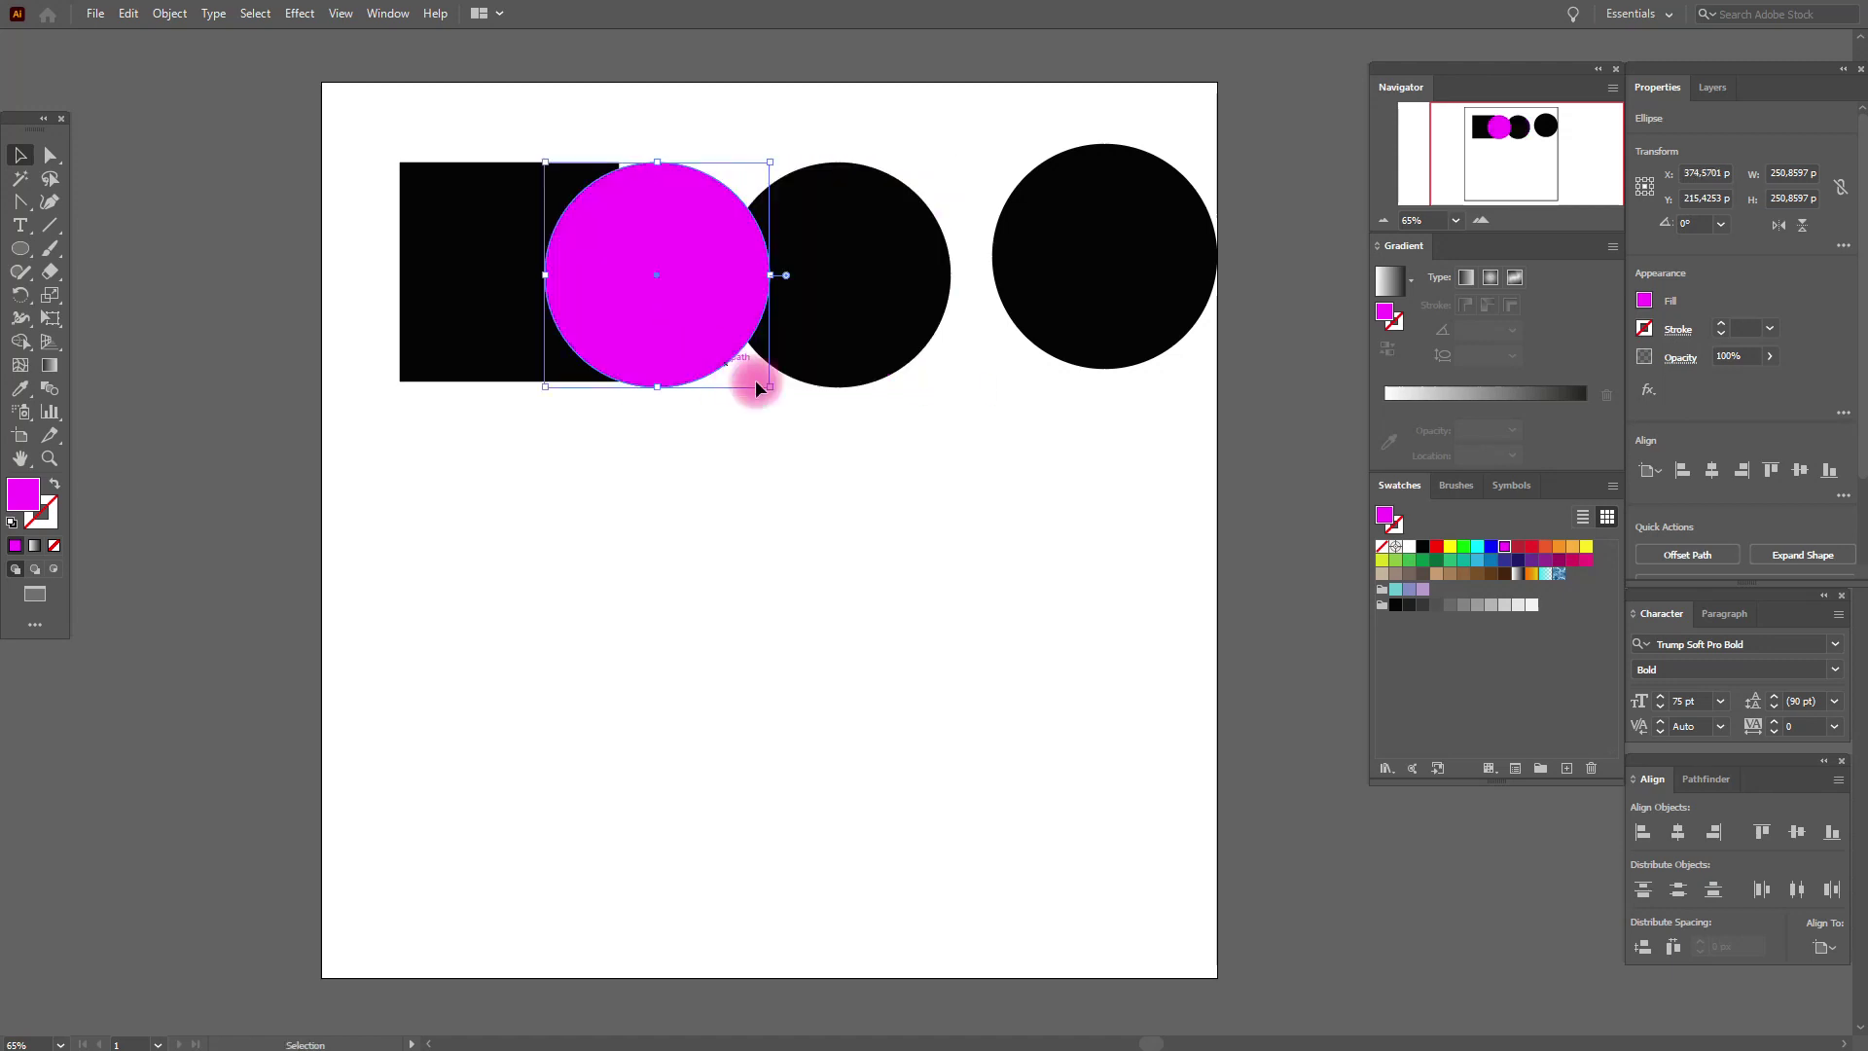
- Delete the magenta circle and the rightmost black circle
left_click(860, 323)
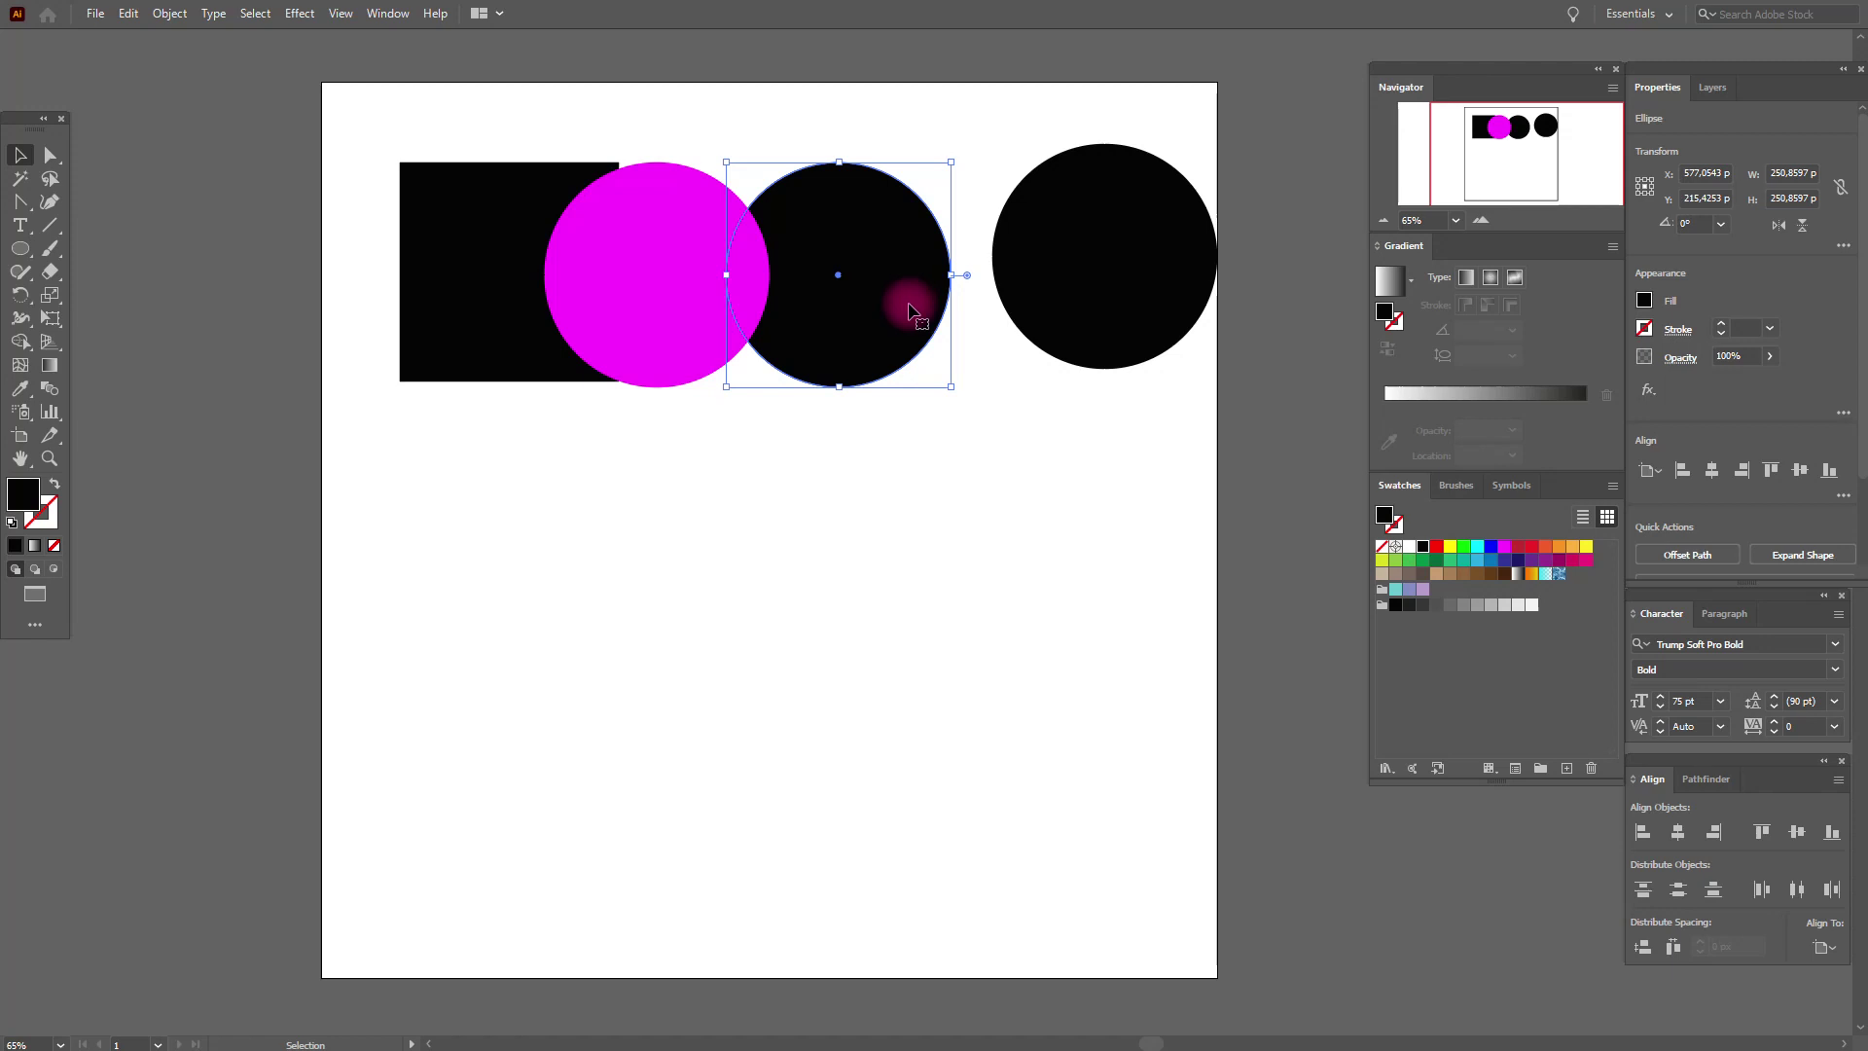
left_click(661, 329)
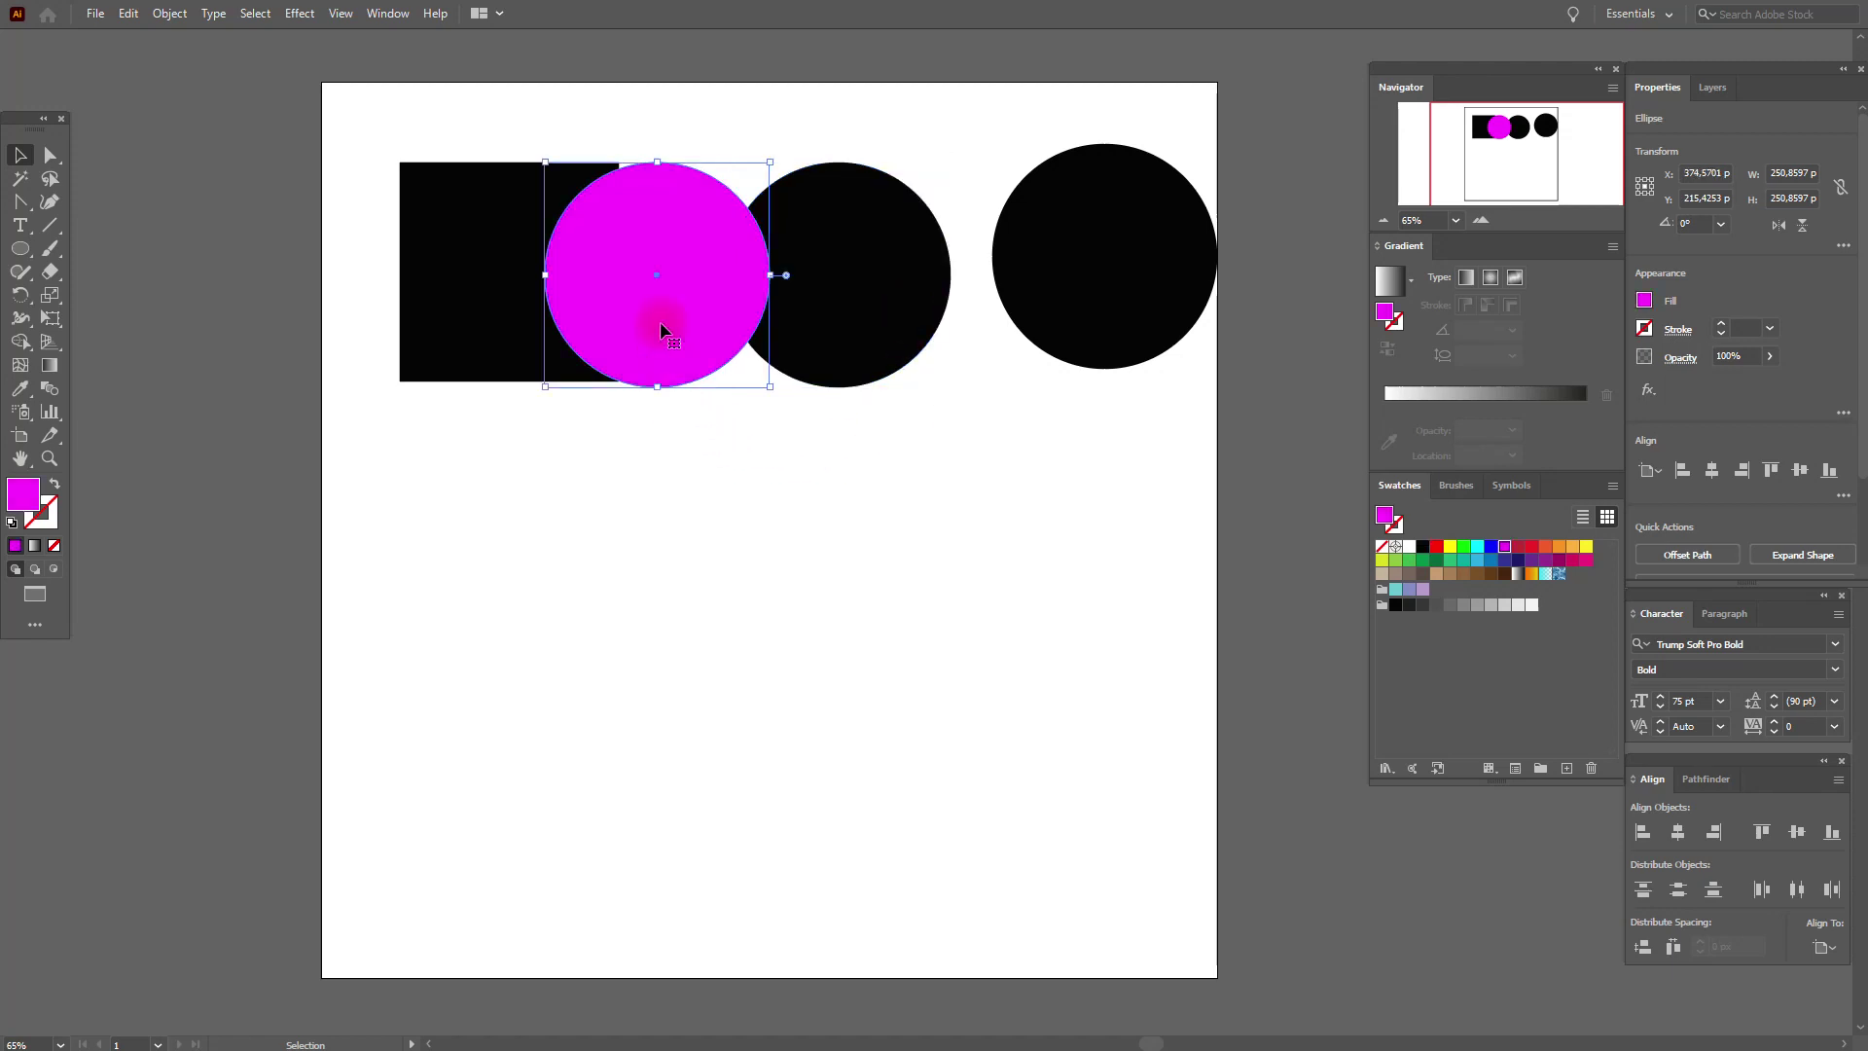
key("Delete")
left_click(1060, 309)
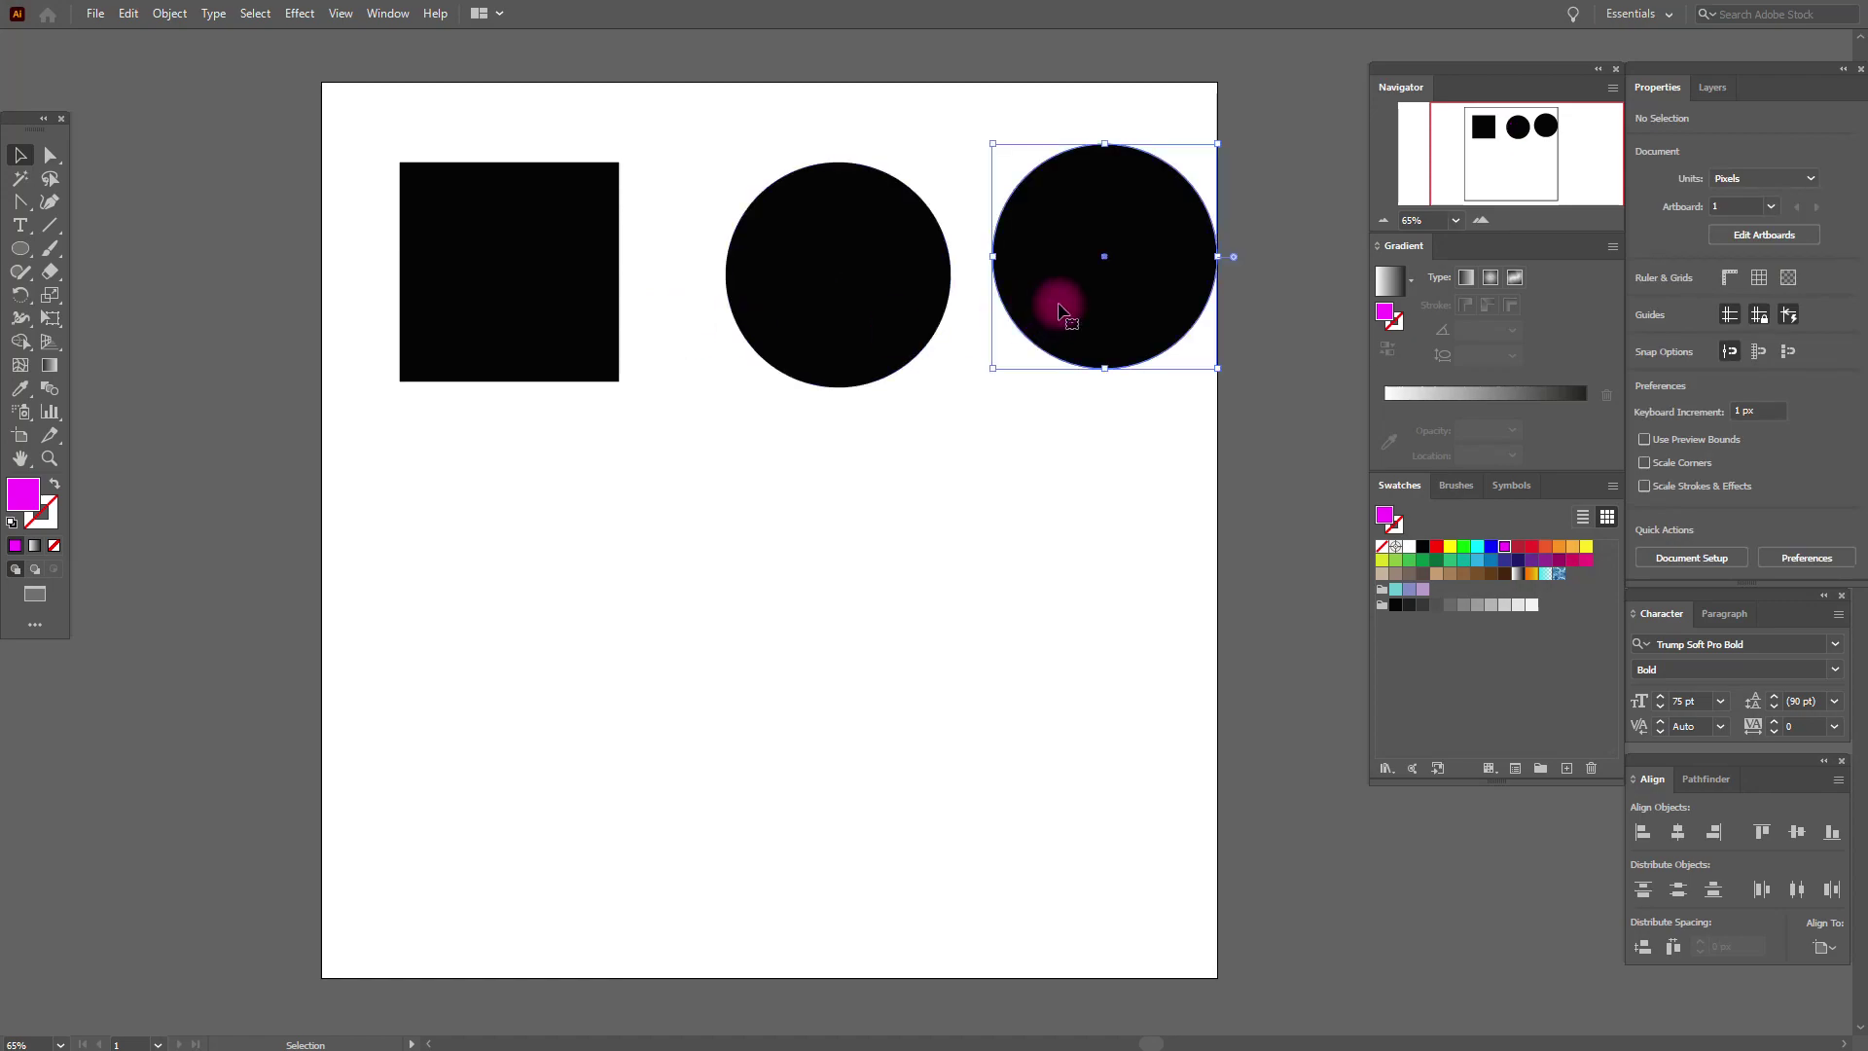
key("Delete")
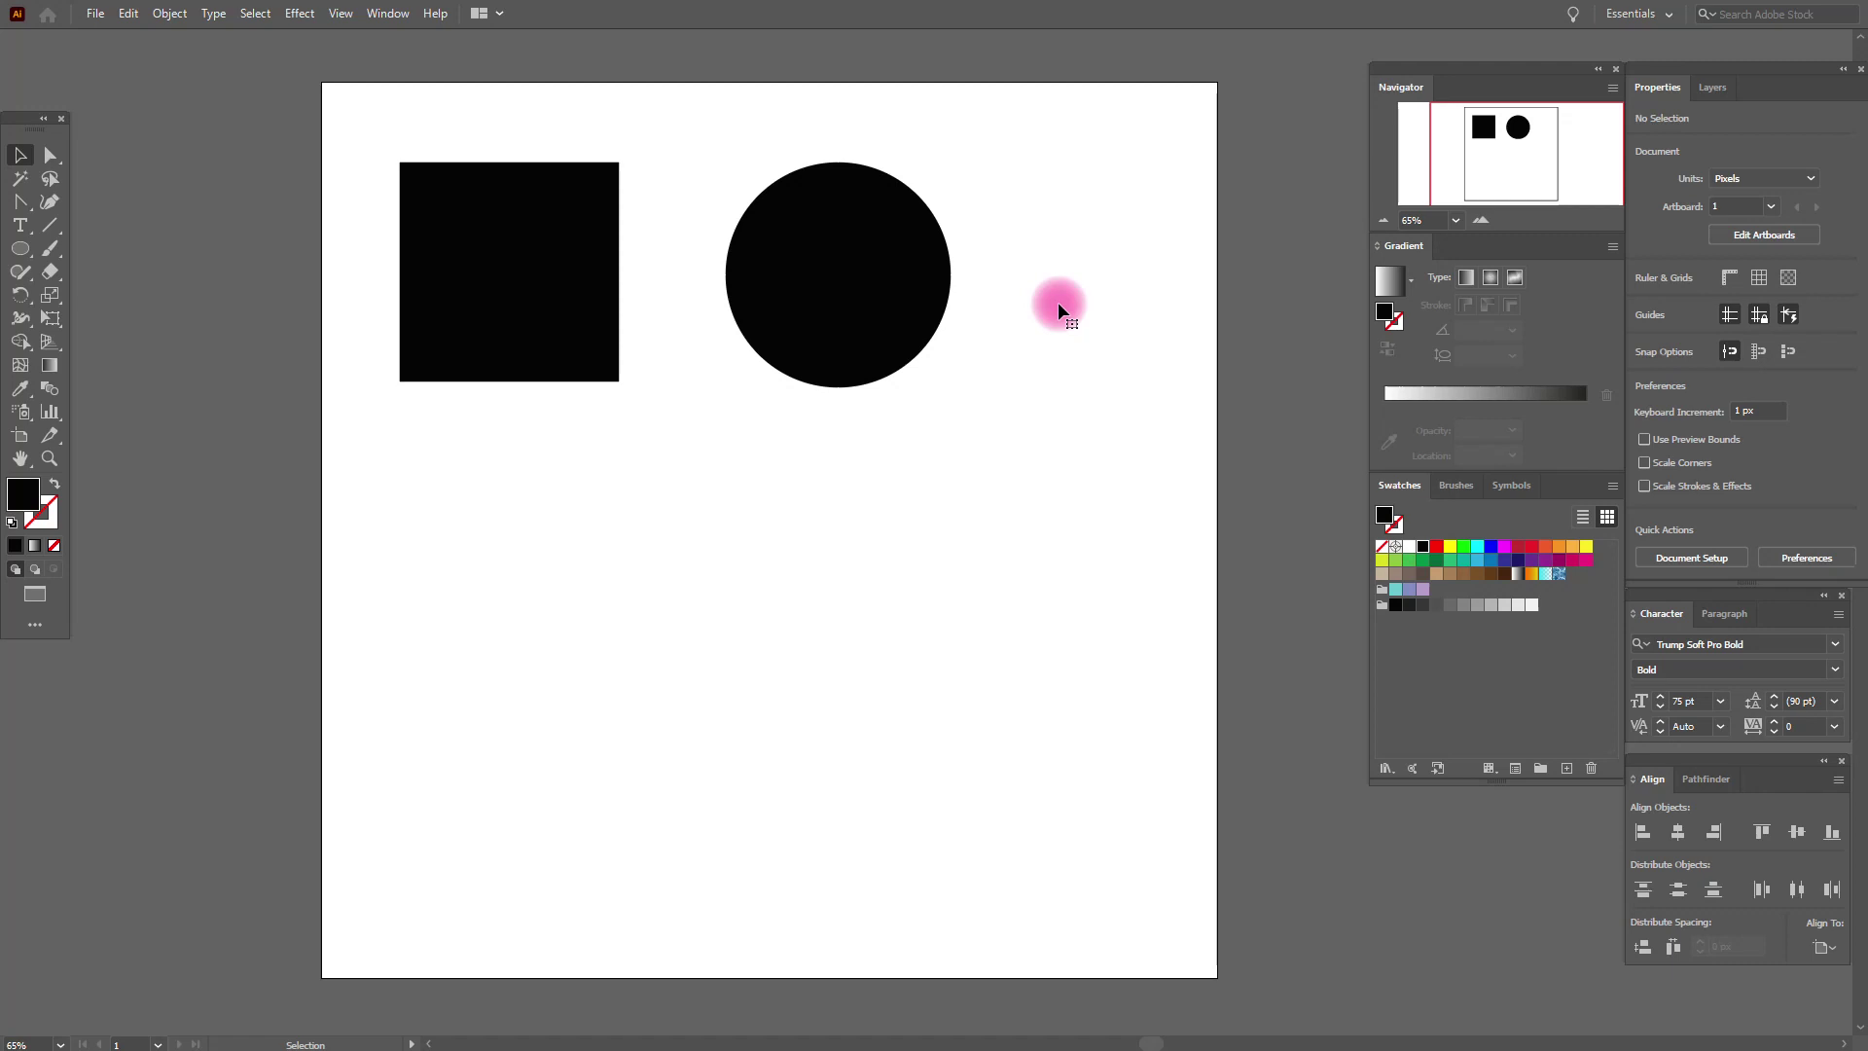
- Undo the deletion of the rightmost black circle and the magenta circle, and clear the selection
key("a")
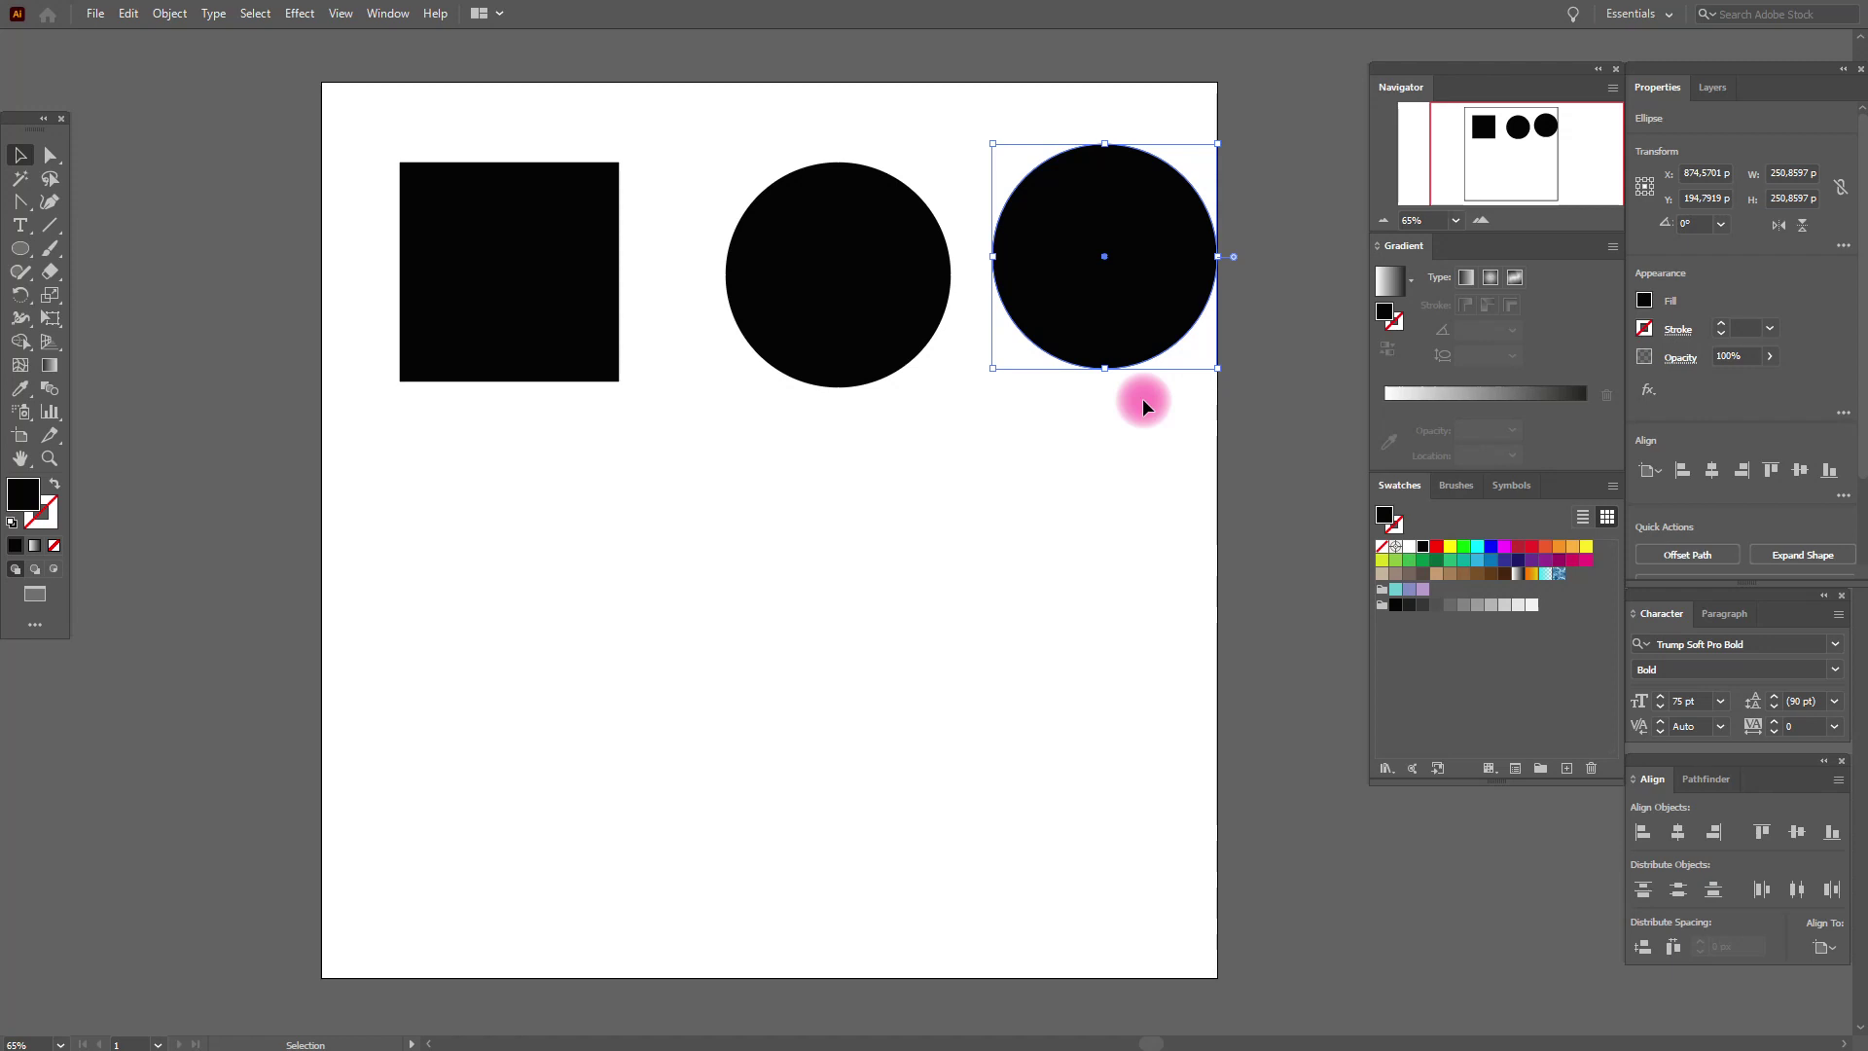
key("a")
key("ctrl+v")
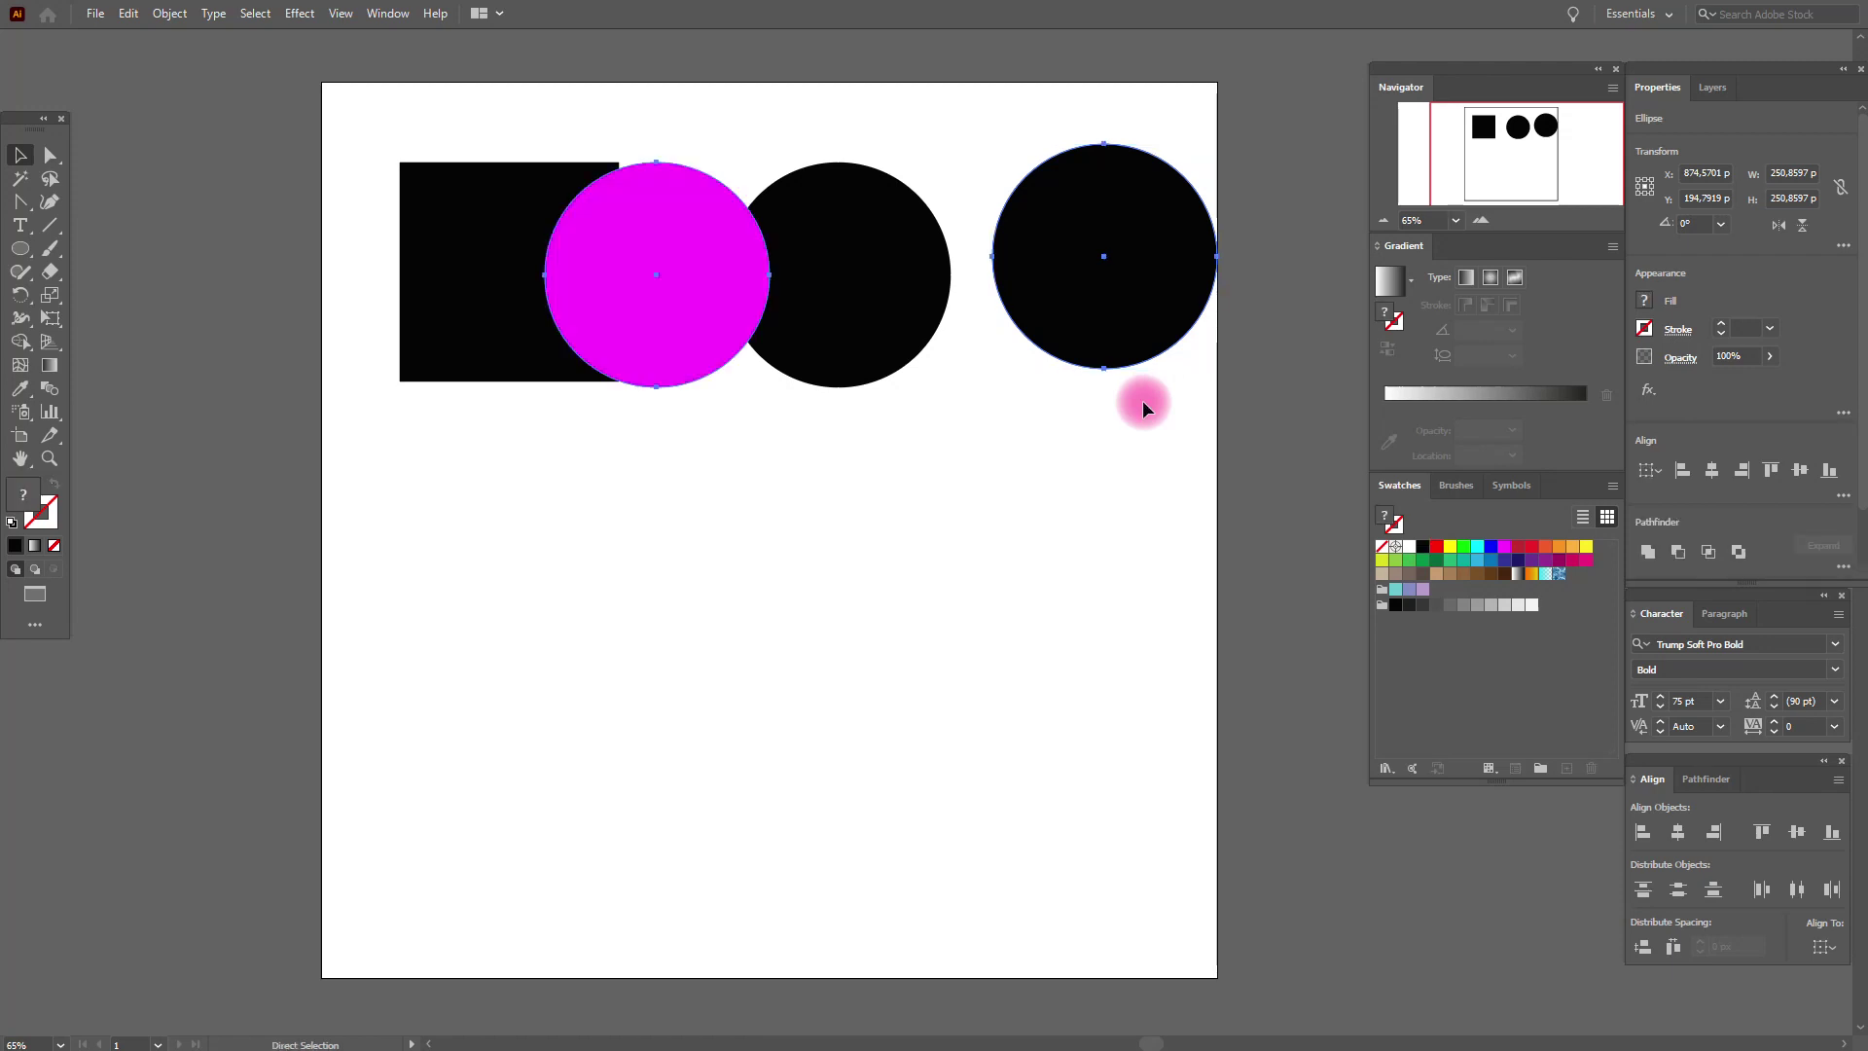
key("v")
left_click(1139, 432)
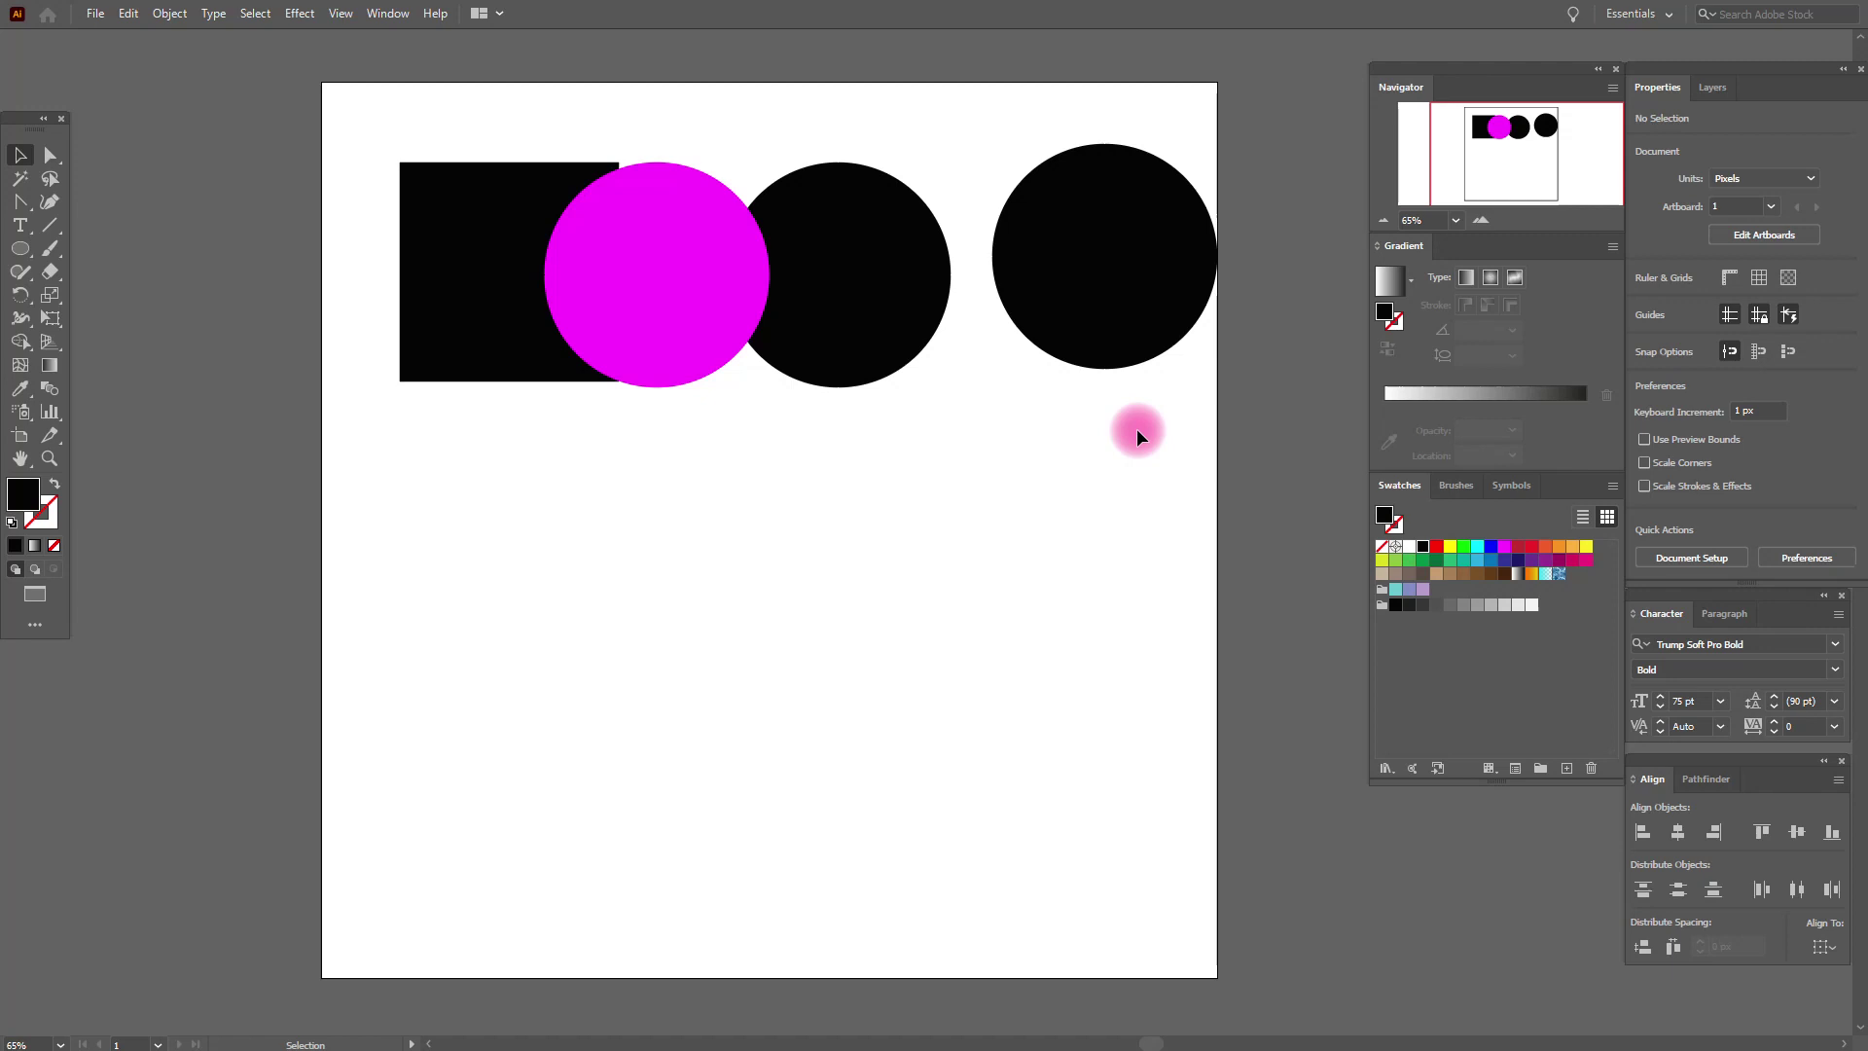
- Redo the removal of the magenta circle, keeping the three black shapes
key("ctrl+shift+z")
key("ctrl")
left_click(698, 394, "ctrl")
key("Delete")
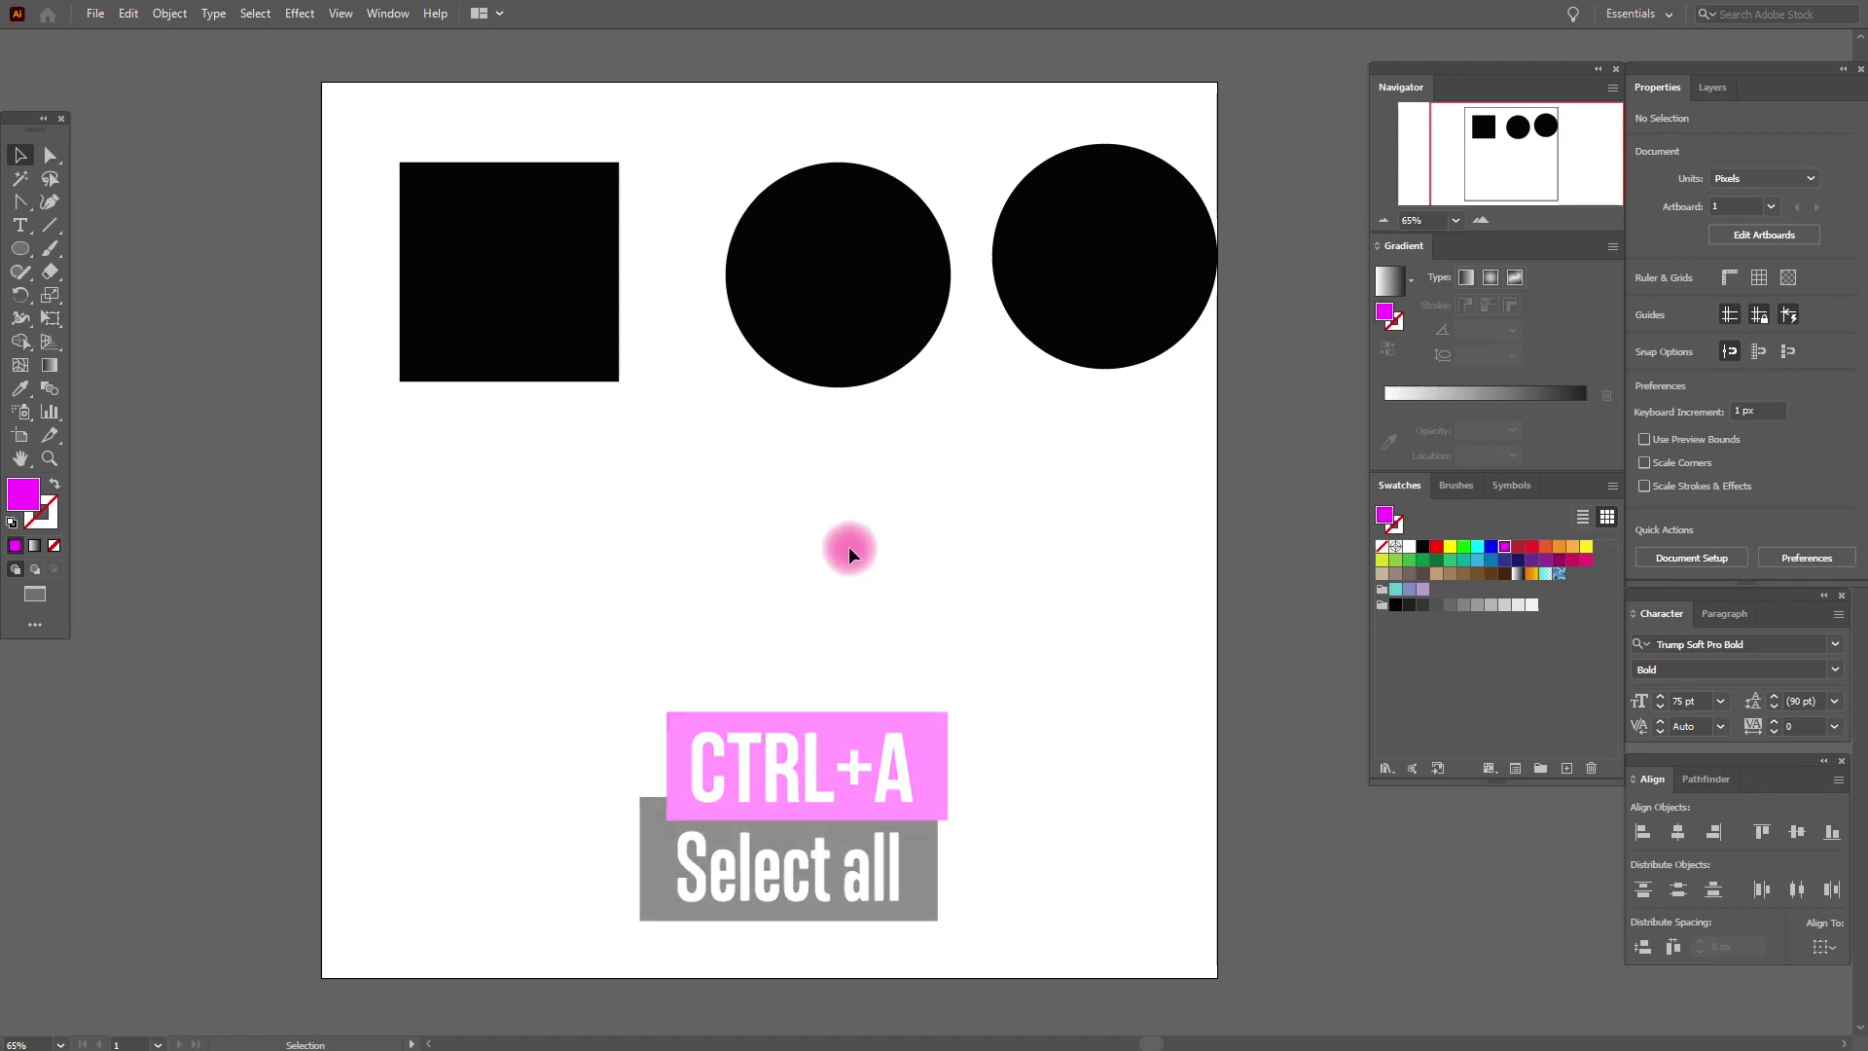
- Select all three black shapes, move them together slightly left and down on the artboard, and deselect them
key("a")
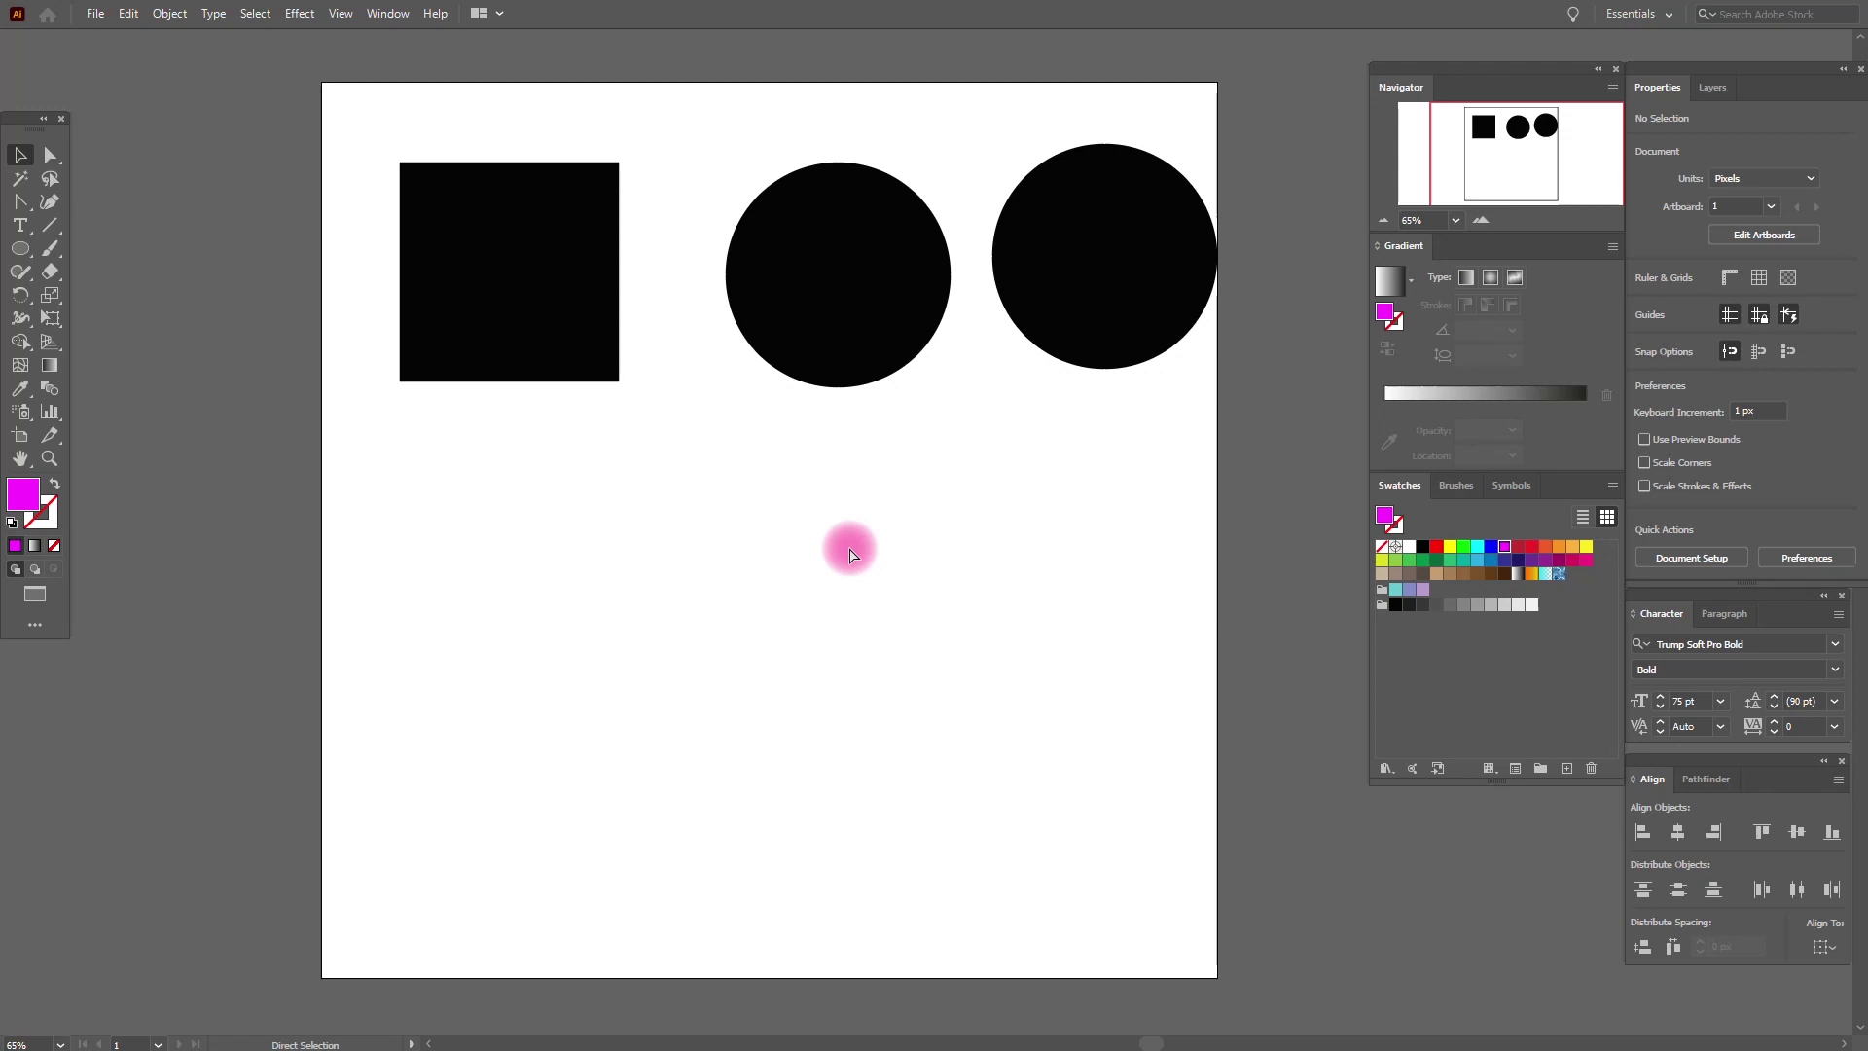
key("ctrl+a")
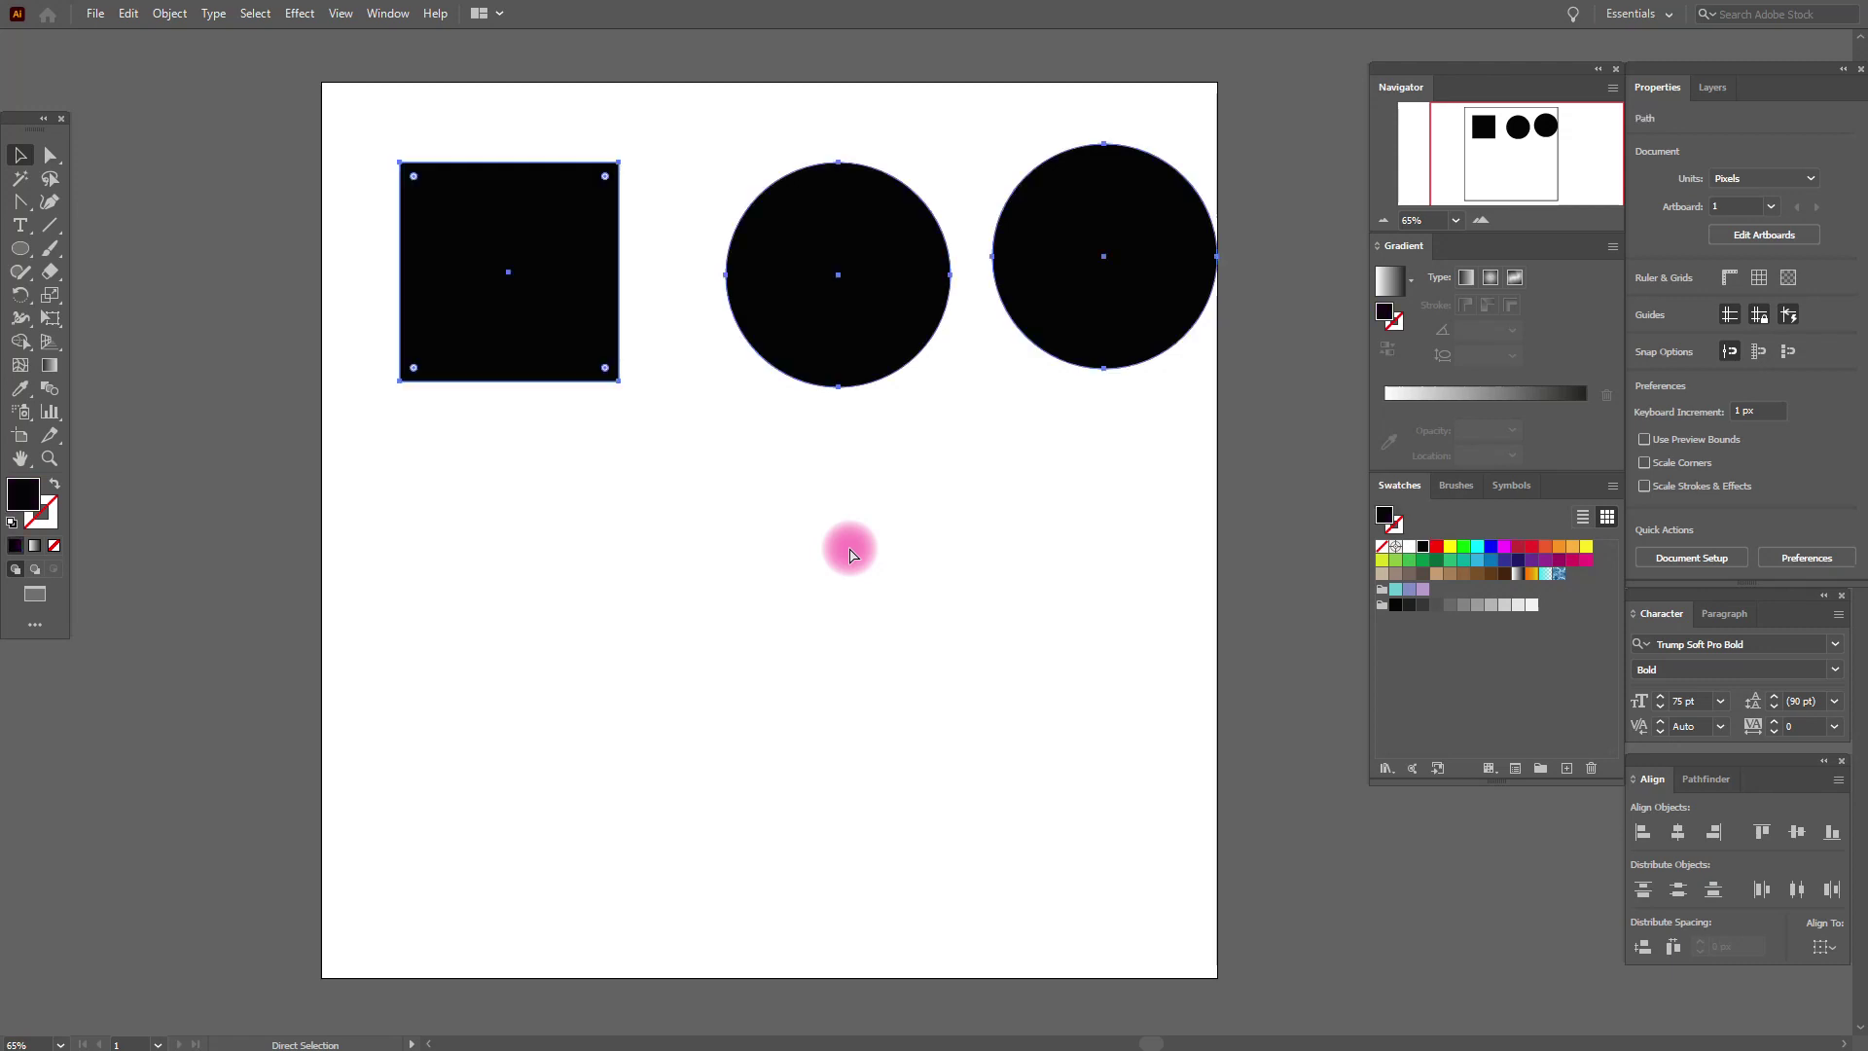
key("v")
left_click_drag(892, 339, 825, 430)
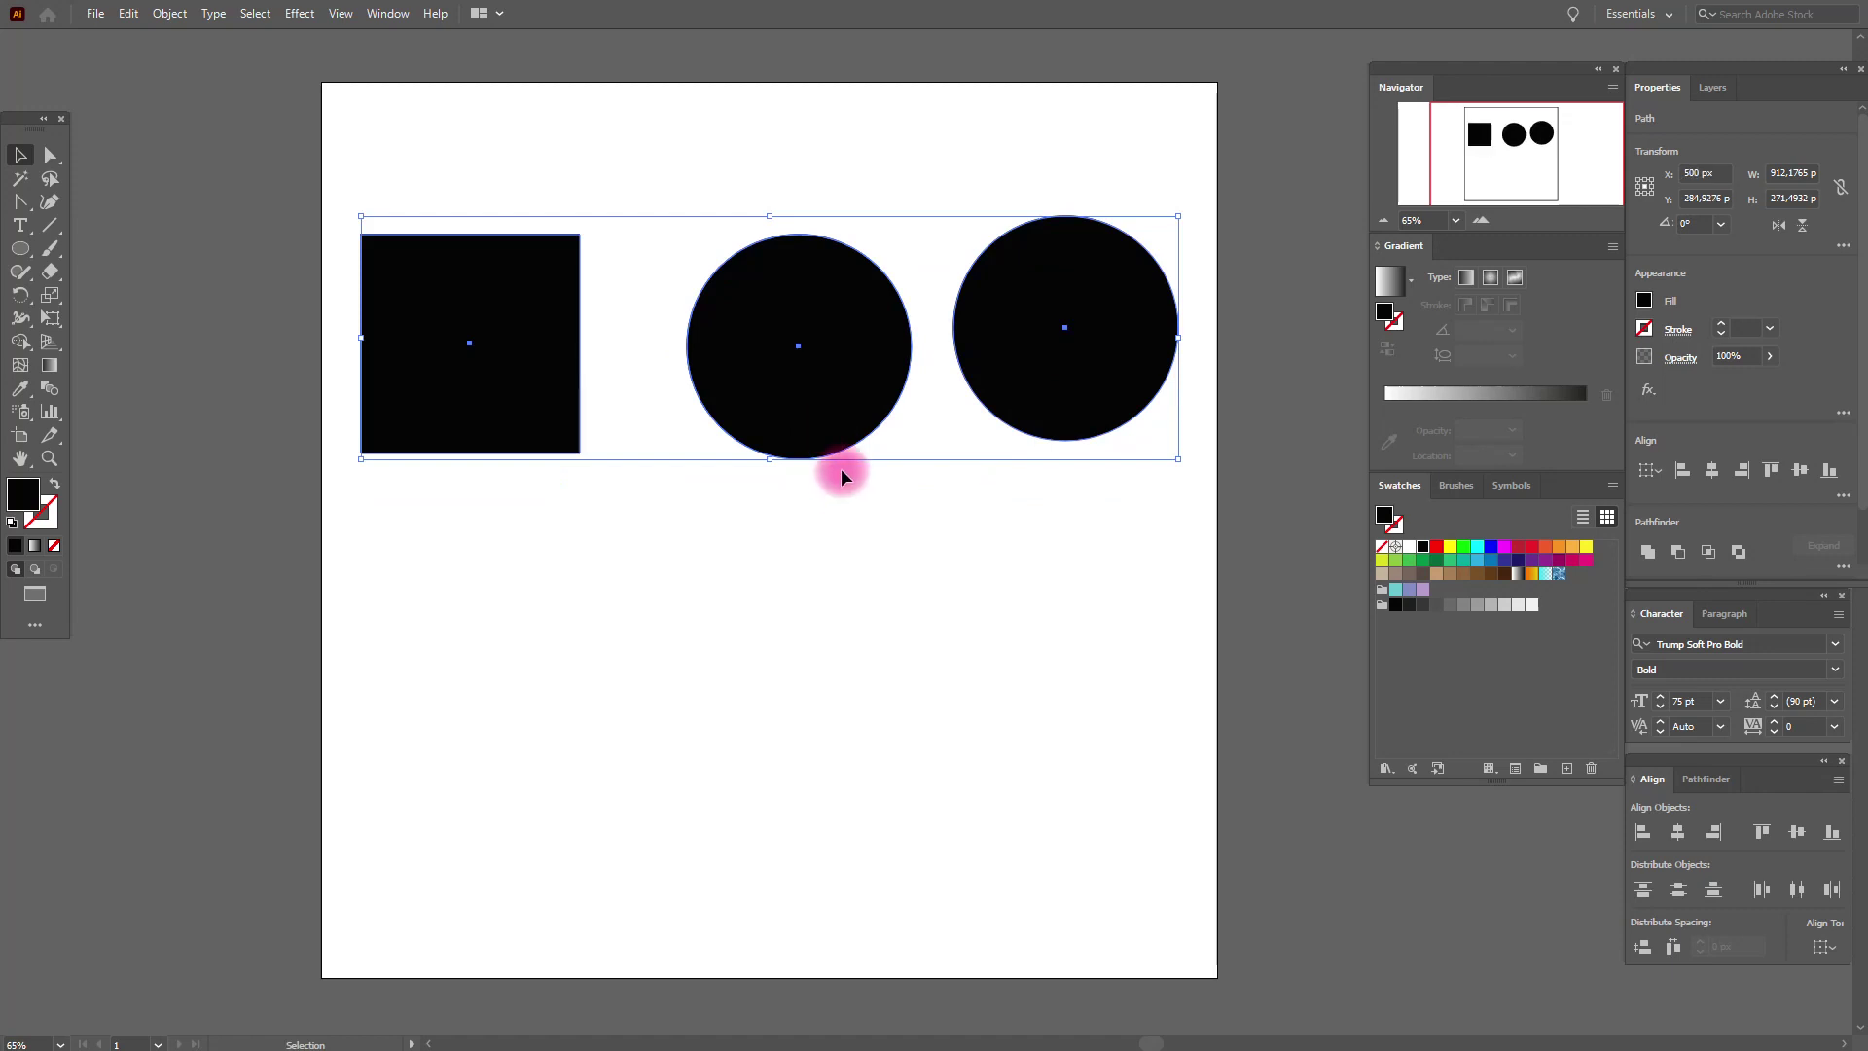
left_click_drag(817, 419, 805, 379)
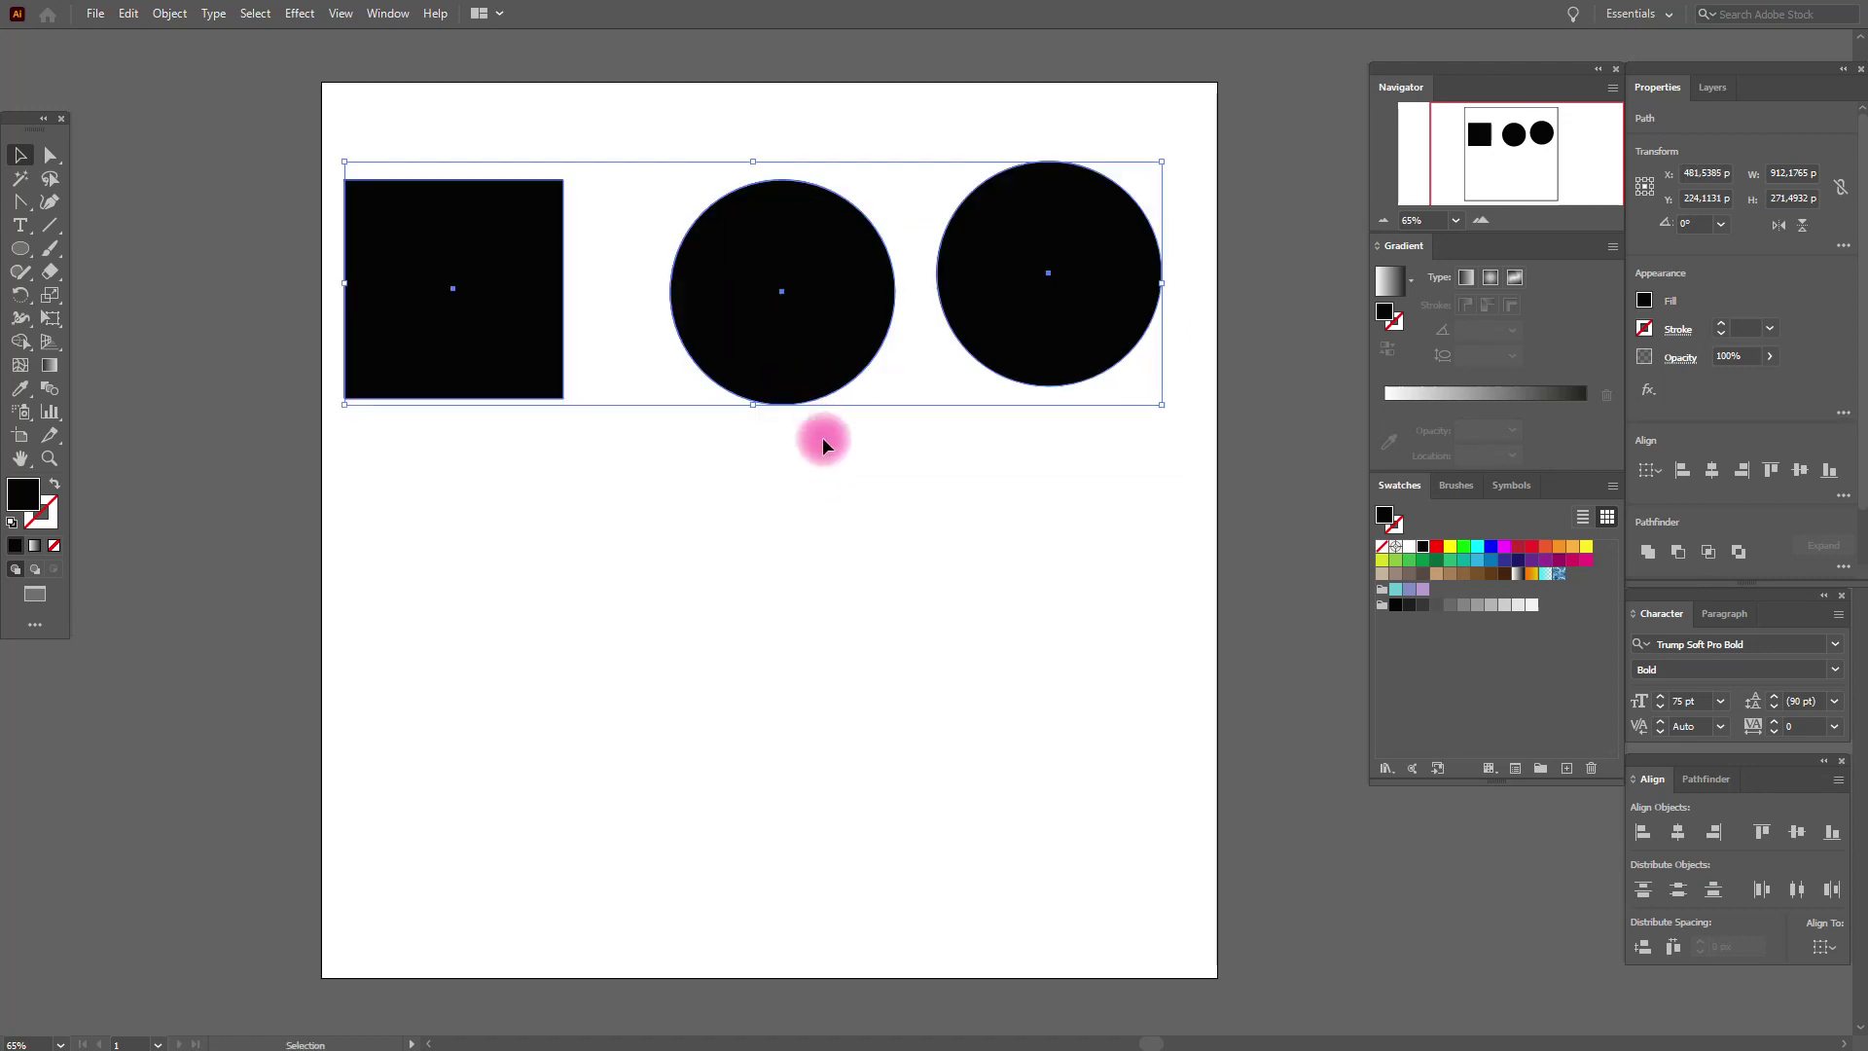
left_click(825, 448)
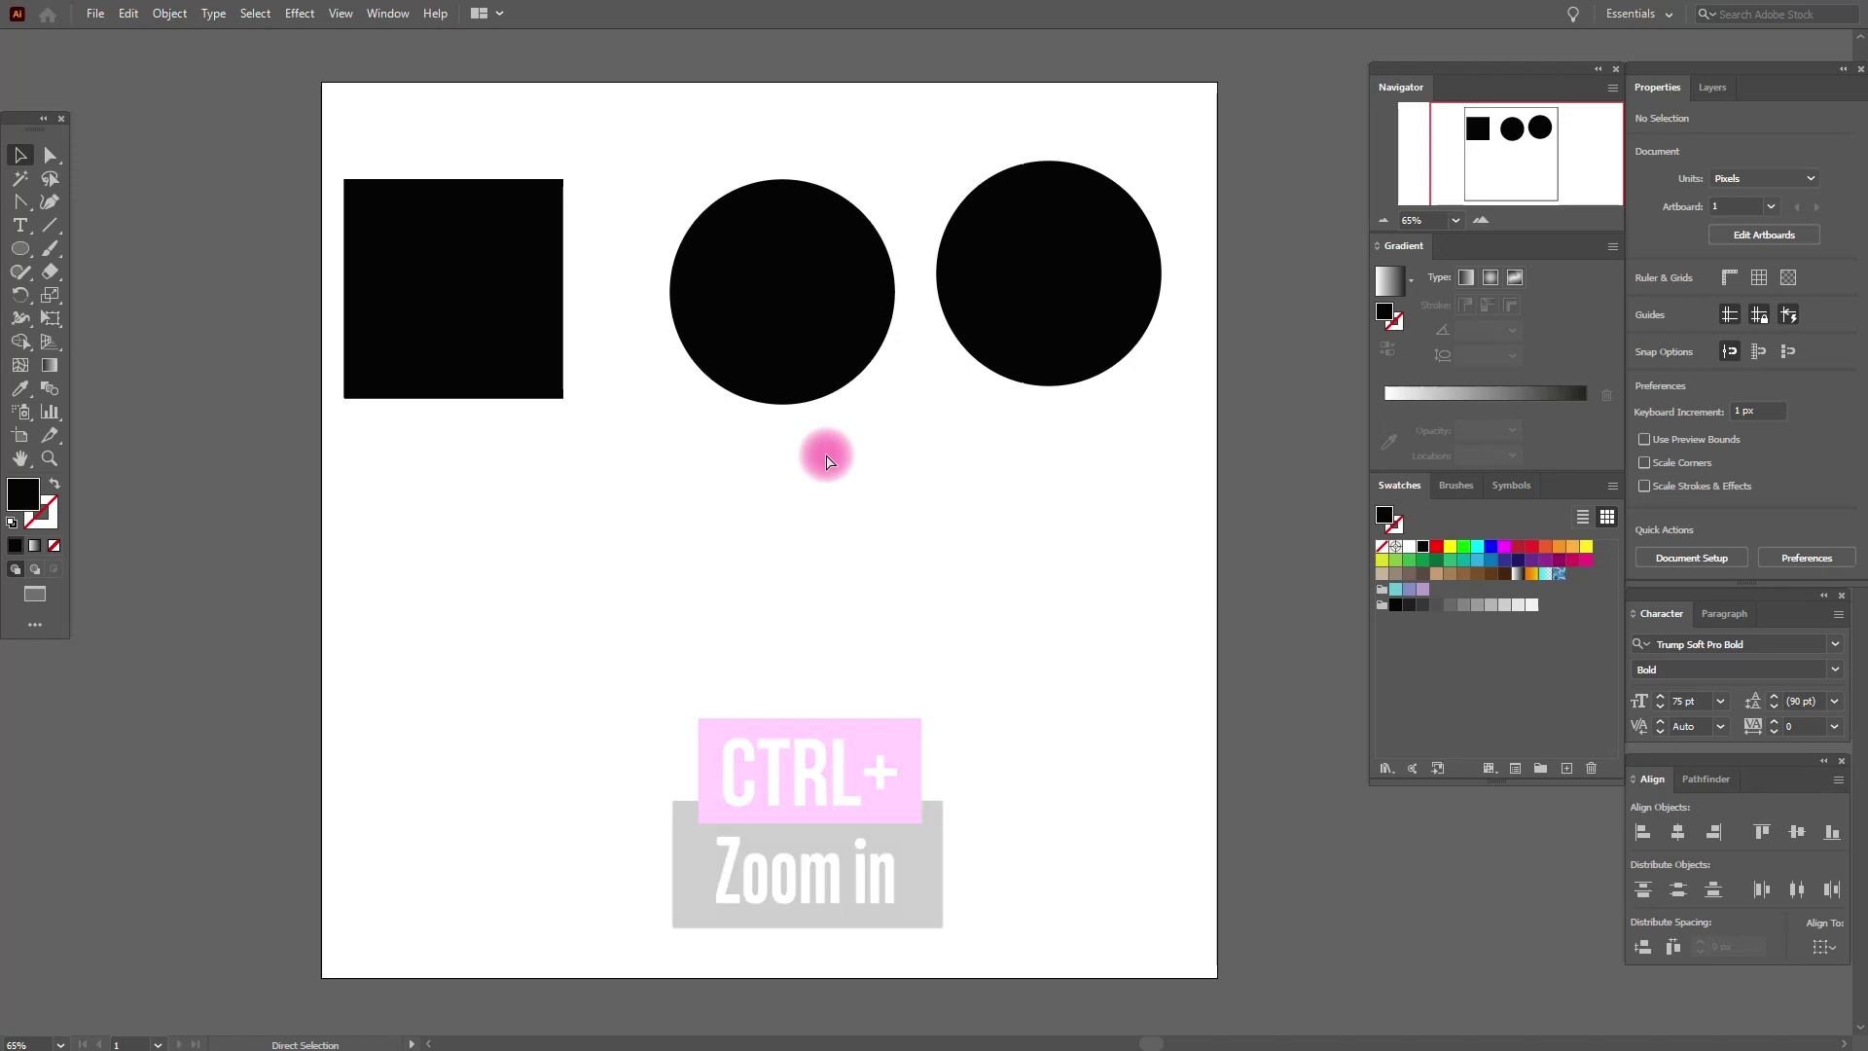
- Zoom in to 300% on the empty area below the circles and zoom back out to view the shapes
key("ctrl+plus")
key("ctrl+plus")
key("ctrl+plus")
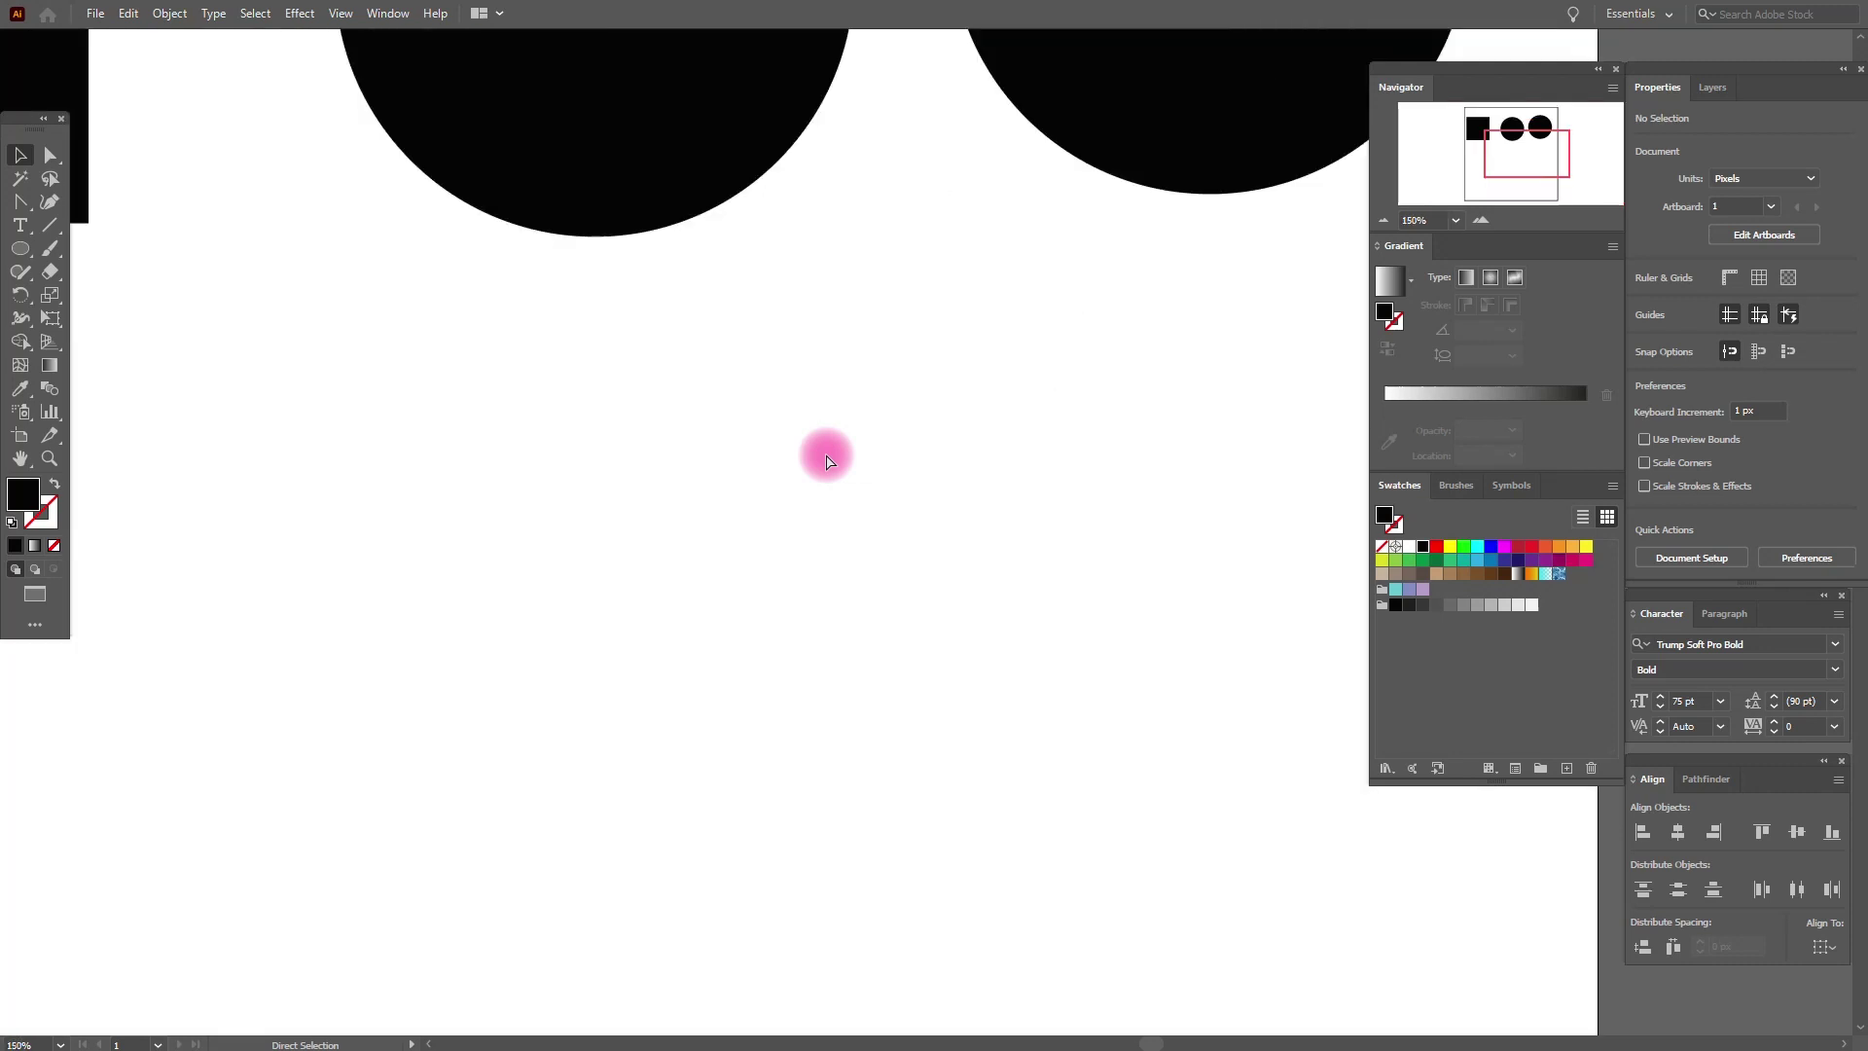
key("ctrl+plus")
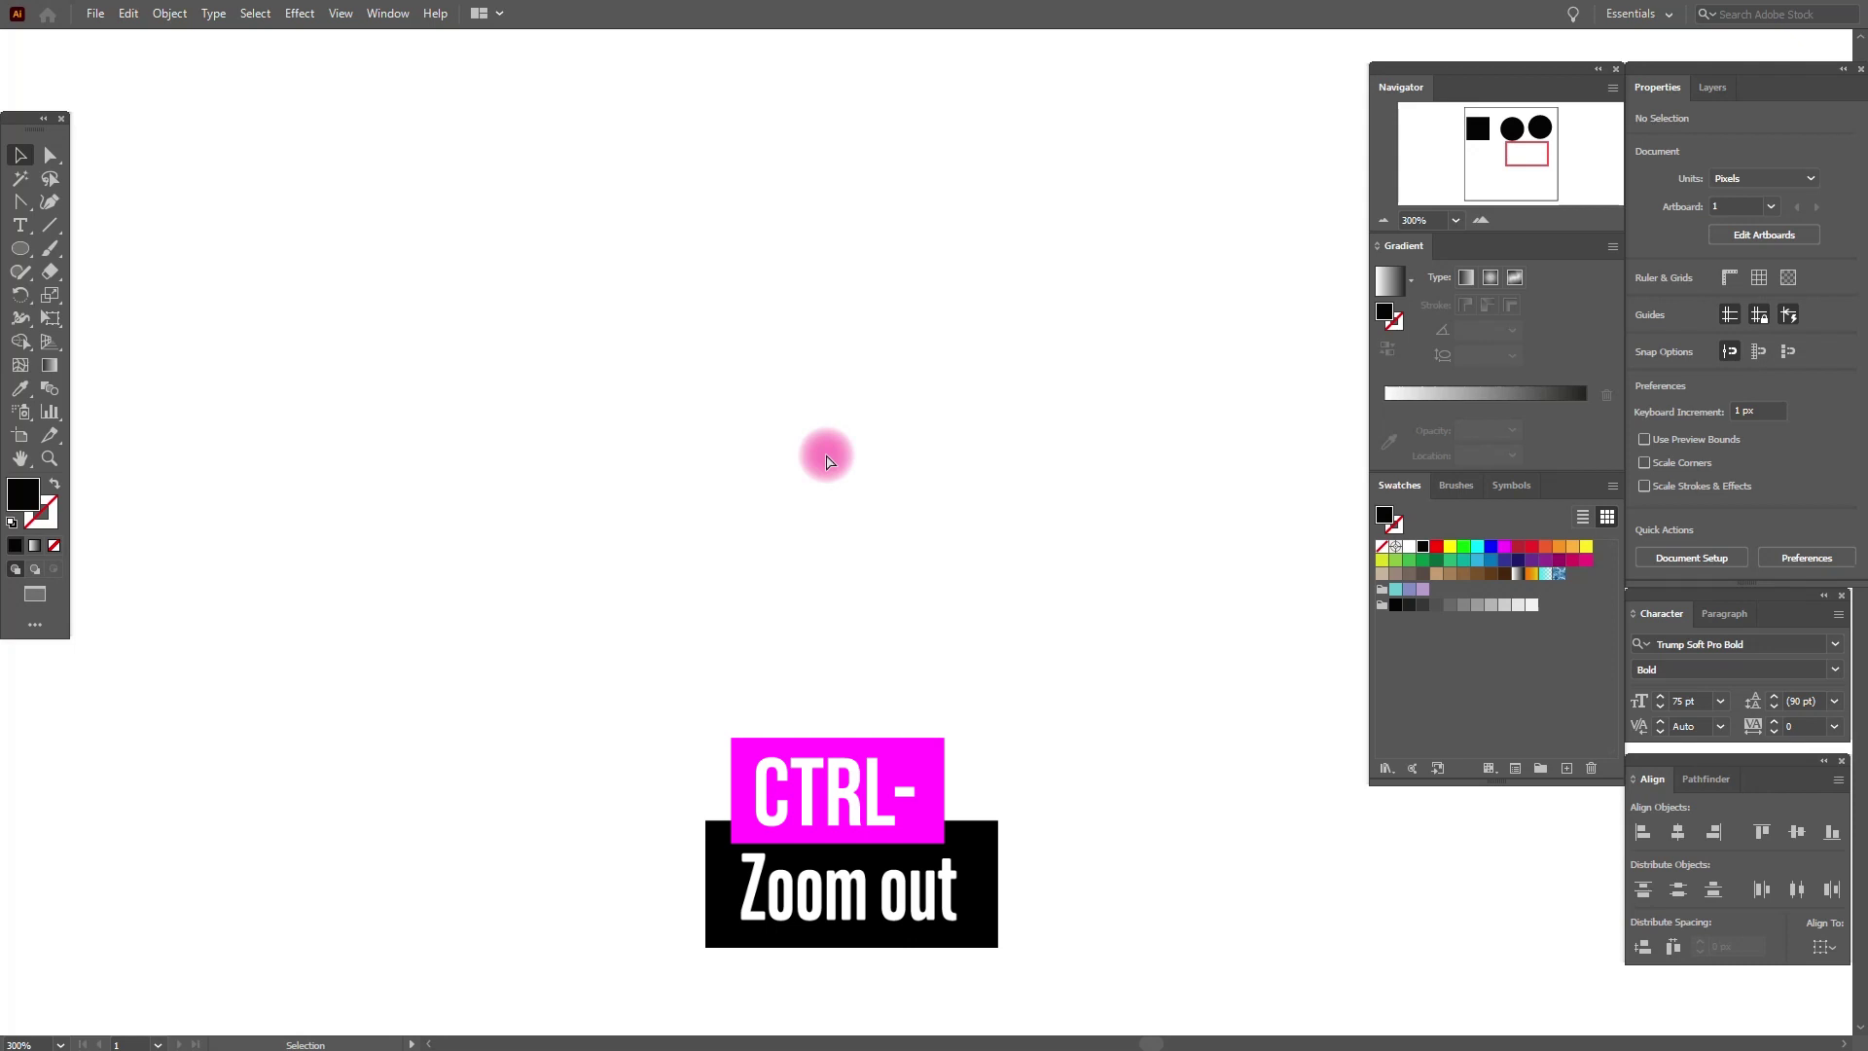
key("ctrl+minus")
key("ctrl+minus")
key("ctrl+minus")
key("ctrl+minus")
key("ctrl+minus")
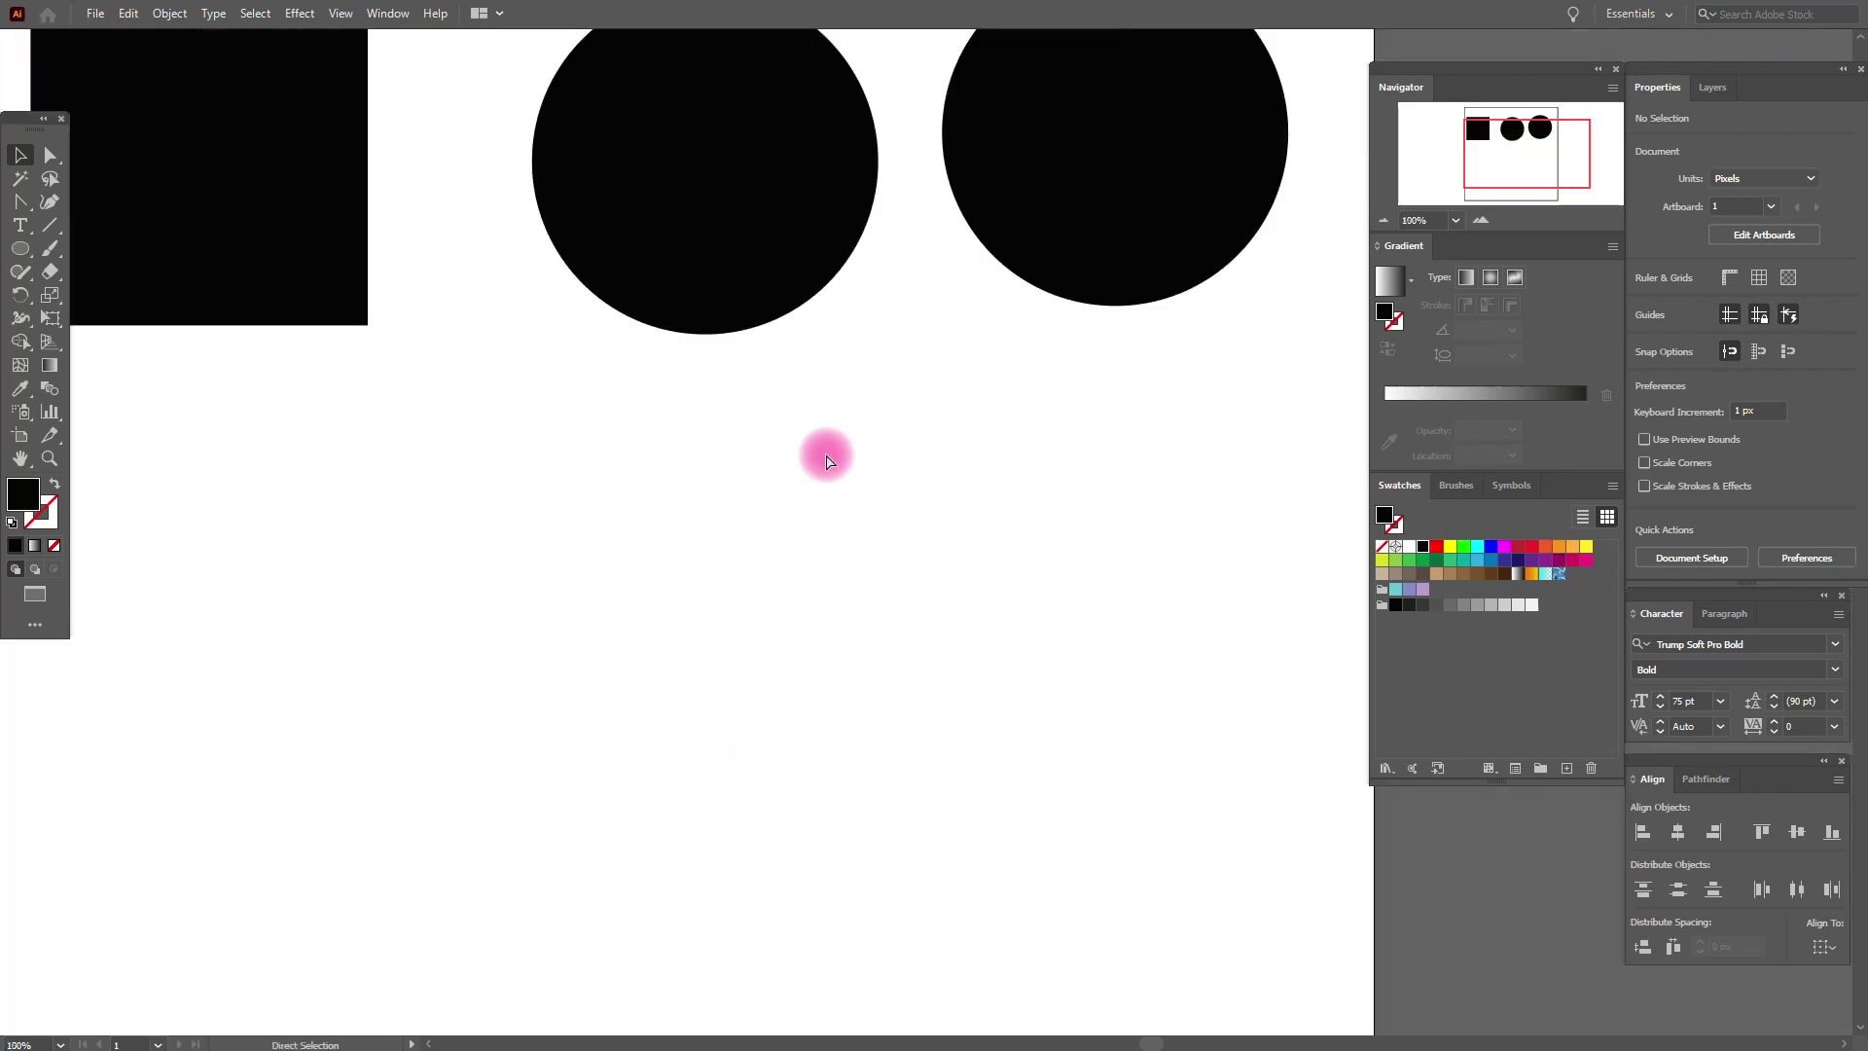
- Zoom out to 33.33% to view the whole artboard, zoom in to 100%, and zoom back out
key("ctrl+minus")
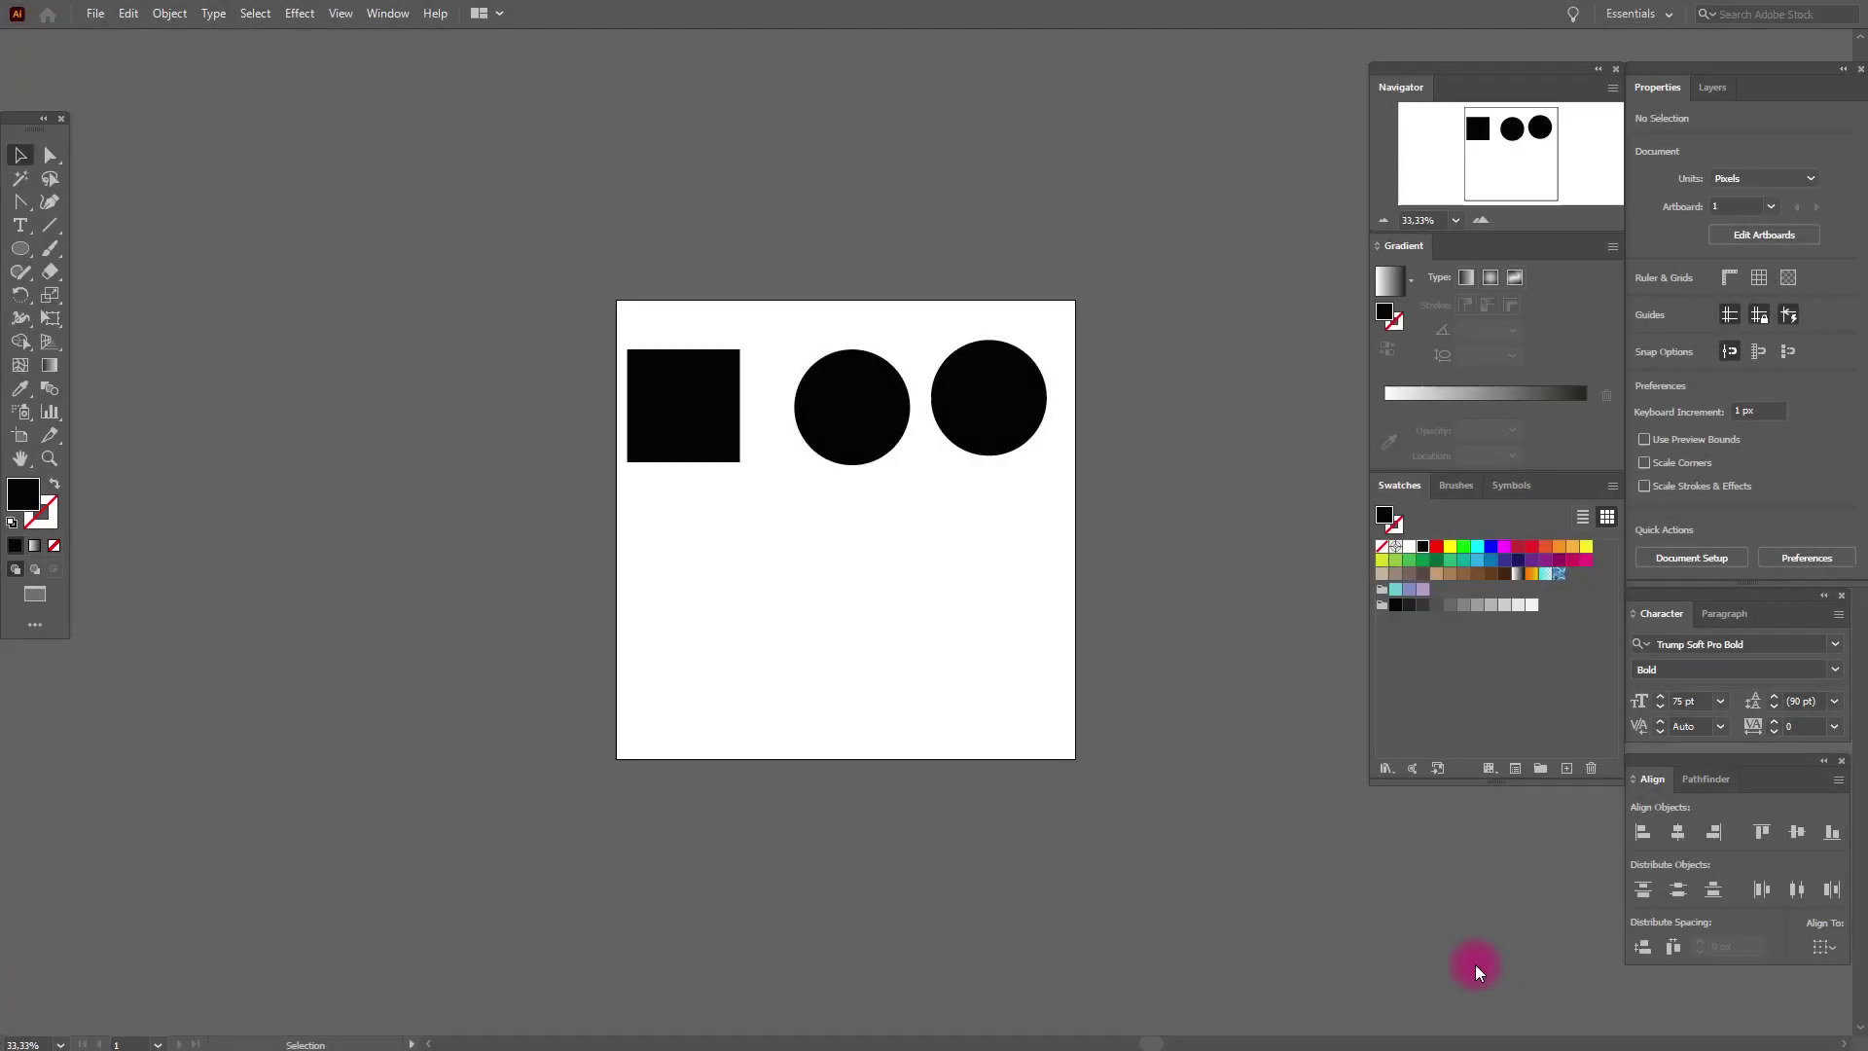
key("alt")
scroll(1223, 710, "up", 2)
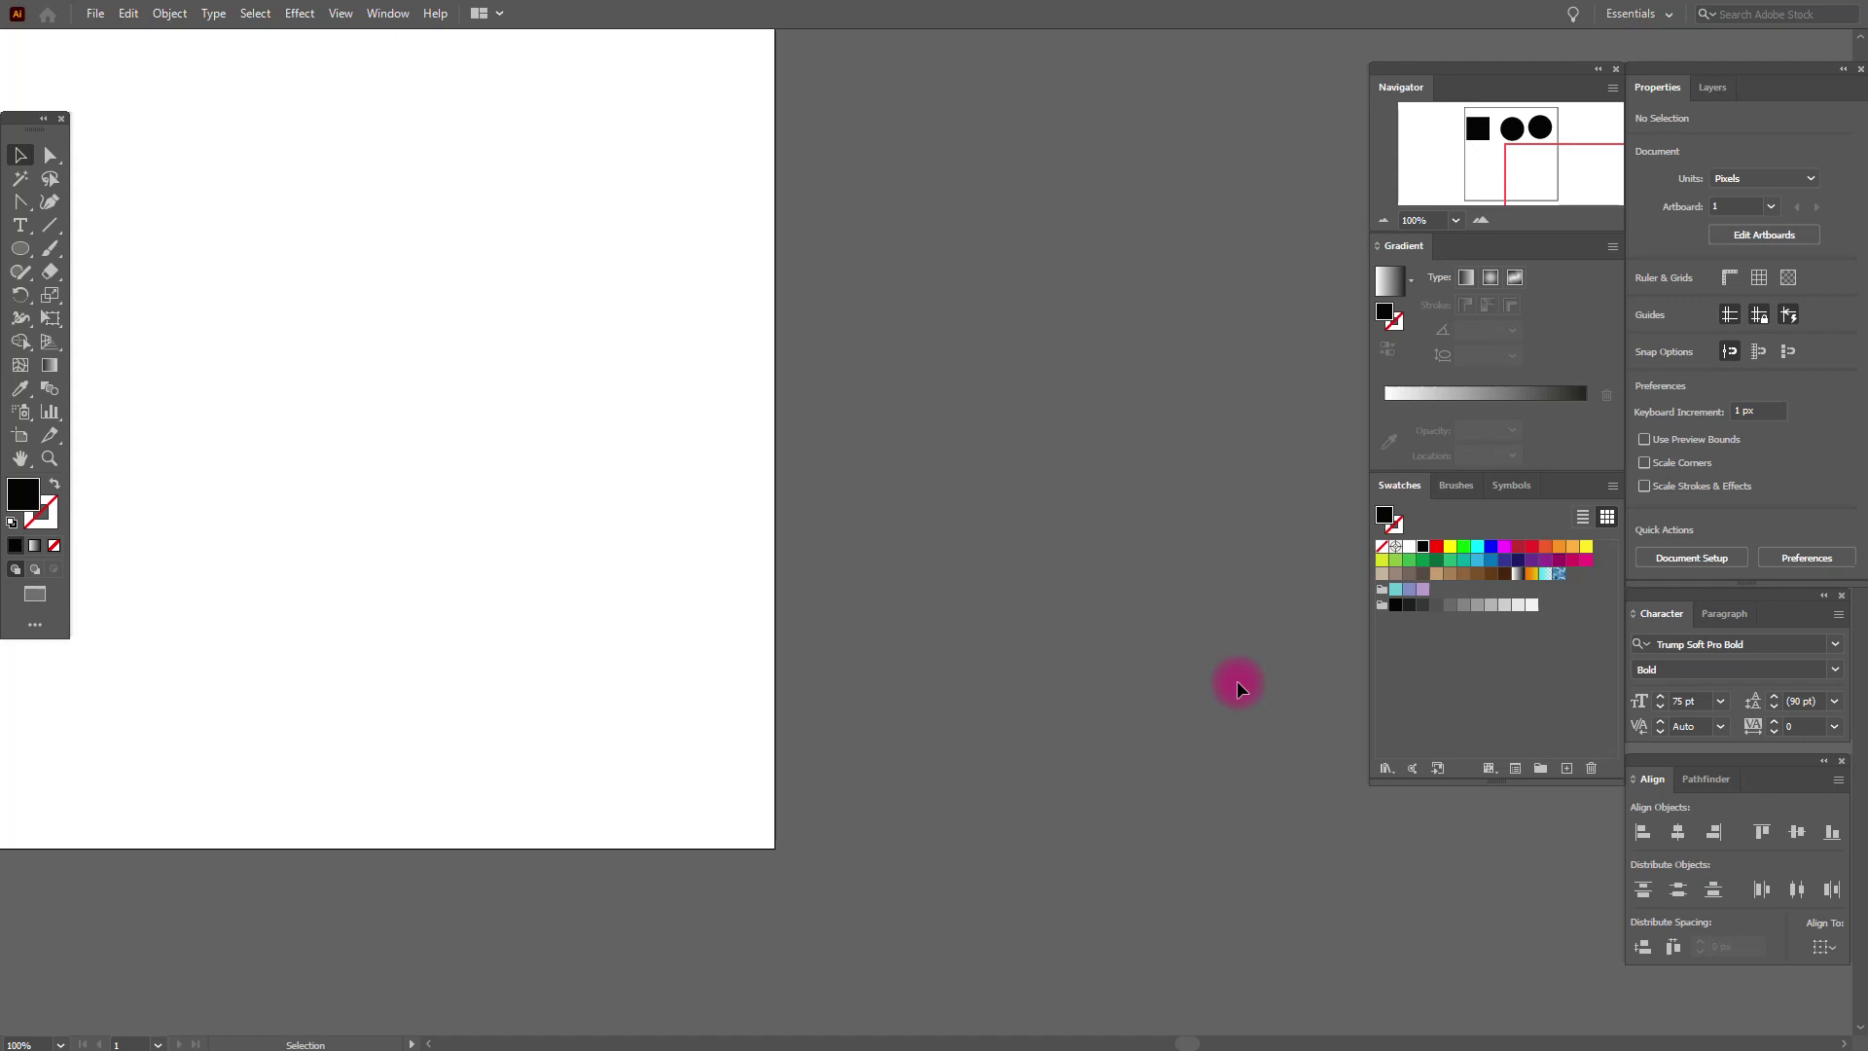
scroll(1237, 686, "down", 1)
scroll(1236, 680, "down", 2)
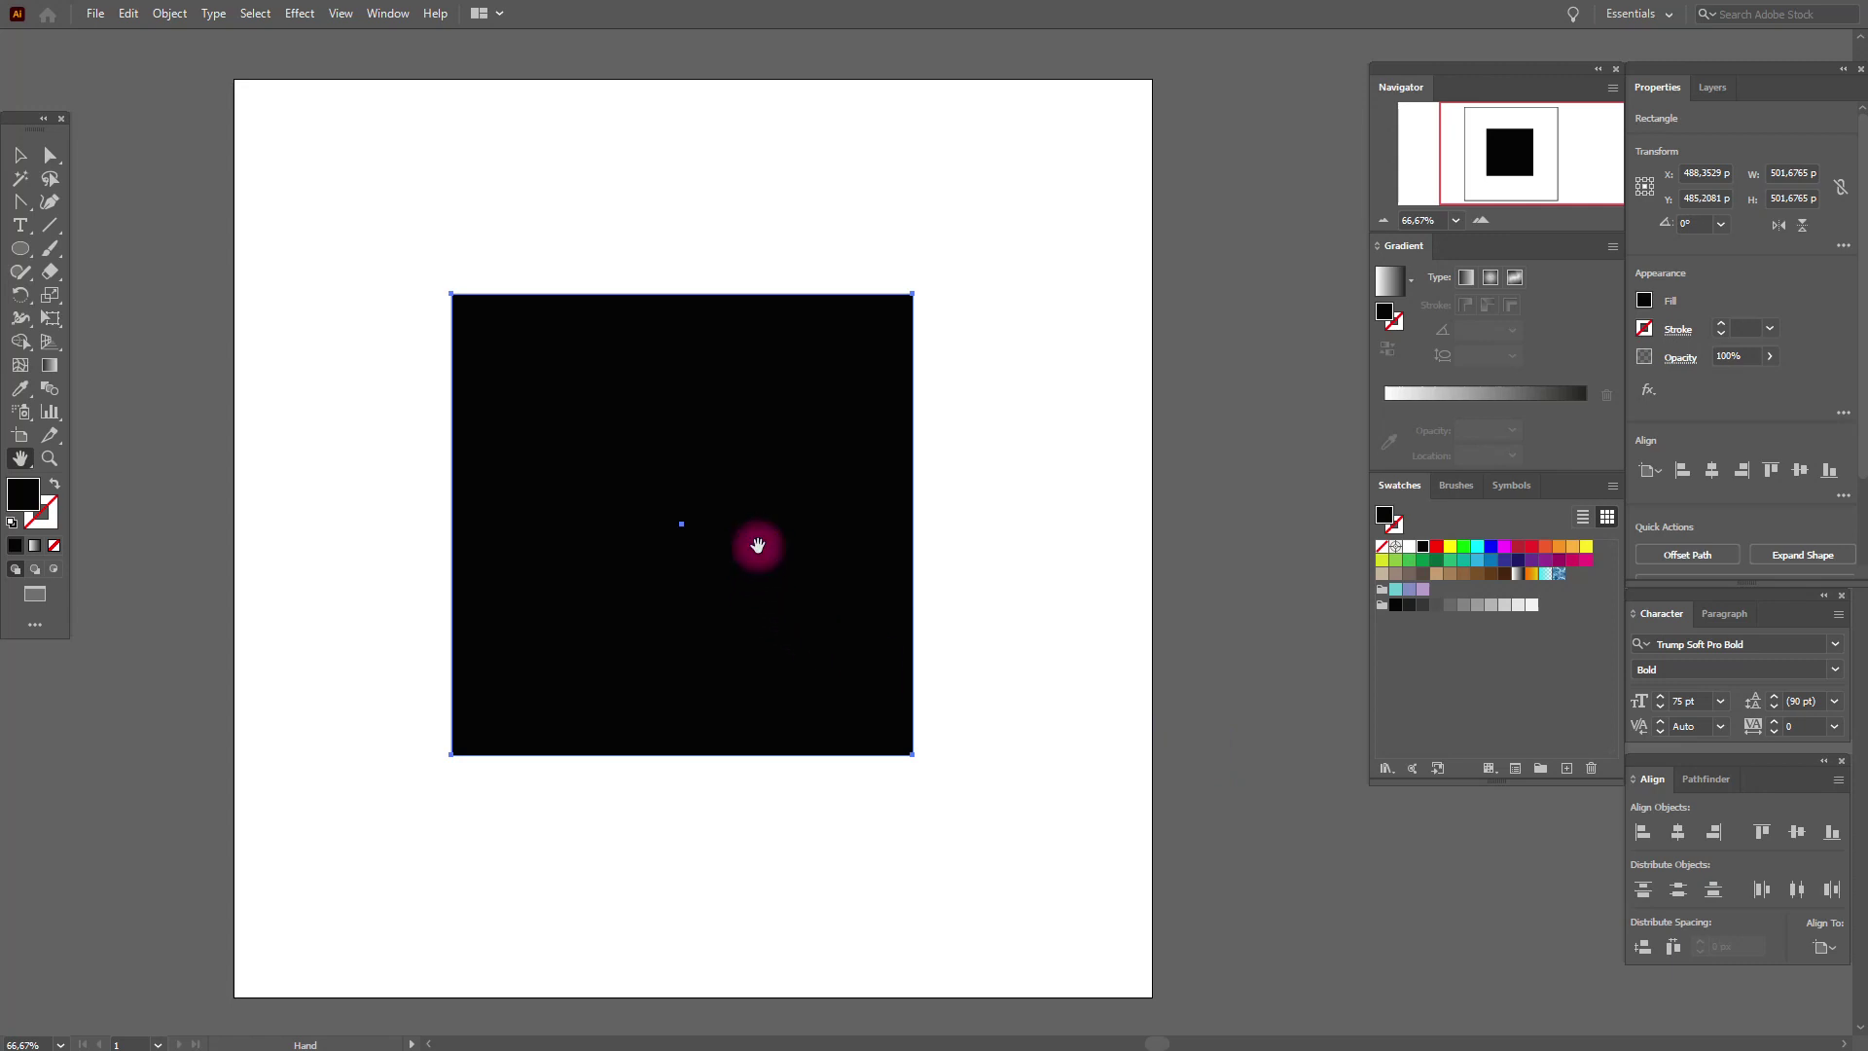
- Shift the view of the artboard slightly and show the Transform commands available for the black square
mouse_move(758, 545)
left_mouse_down()
mouse_move(750, 496)
mouse_move(759, 534)
left_mouse_up()
left_click(20, 155)
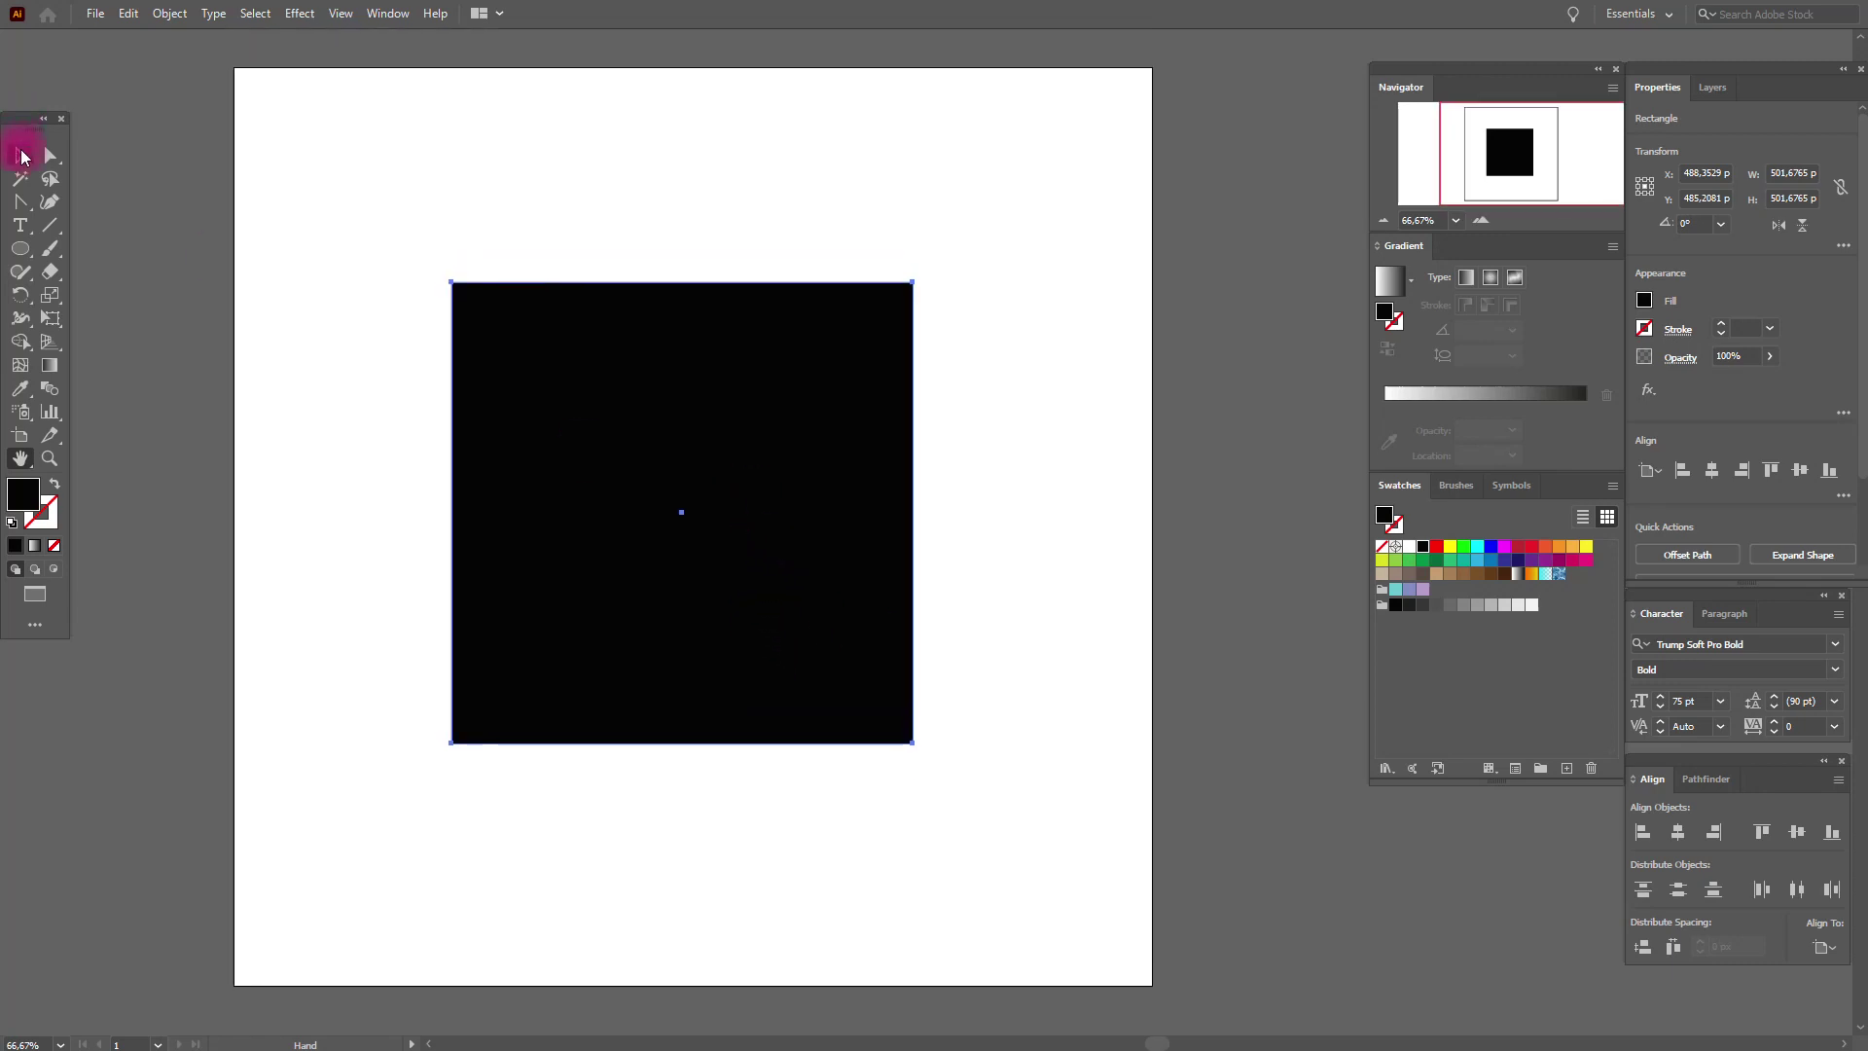
right_click(763, 499)
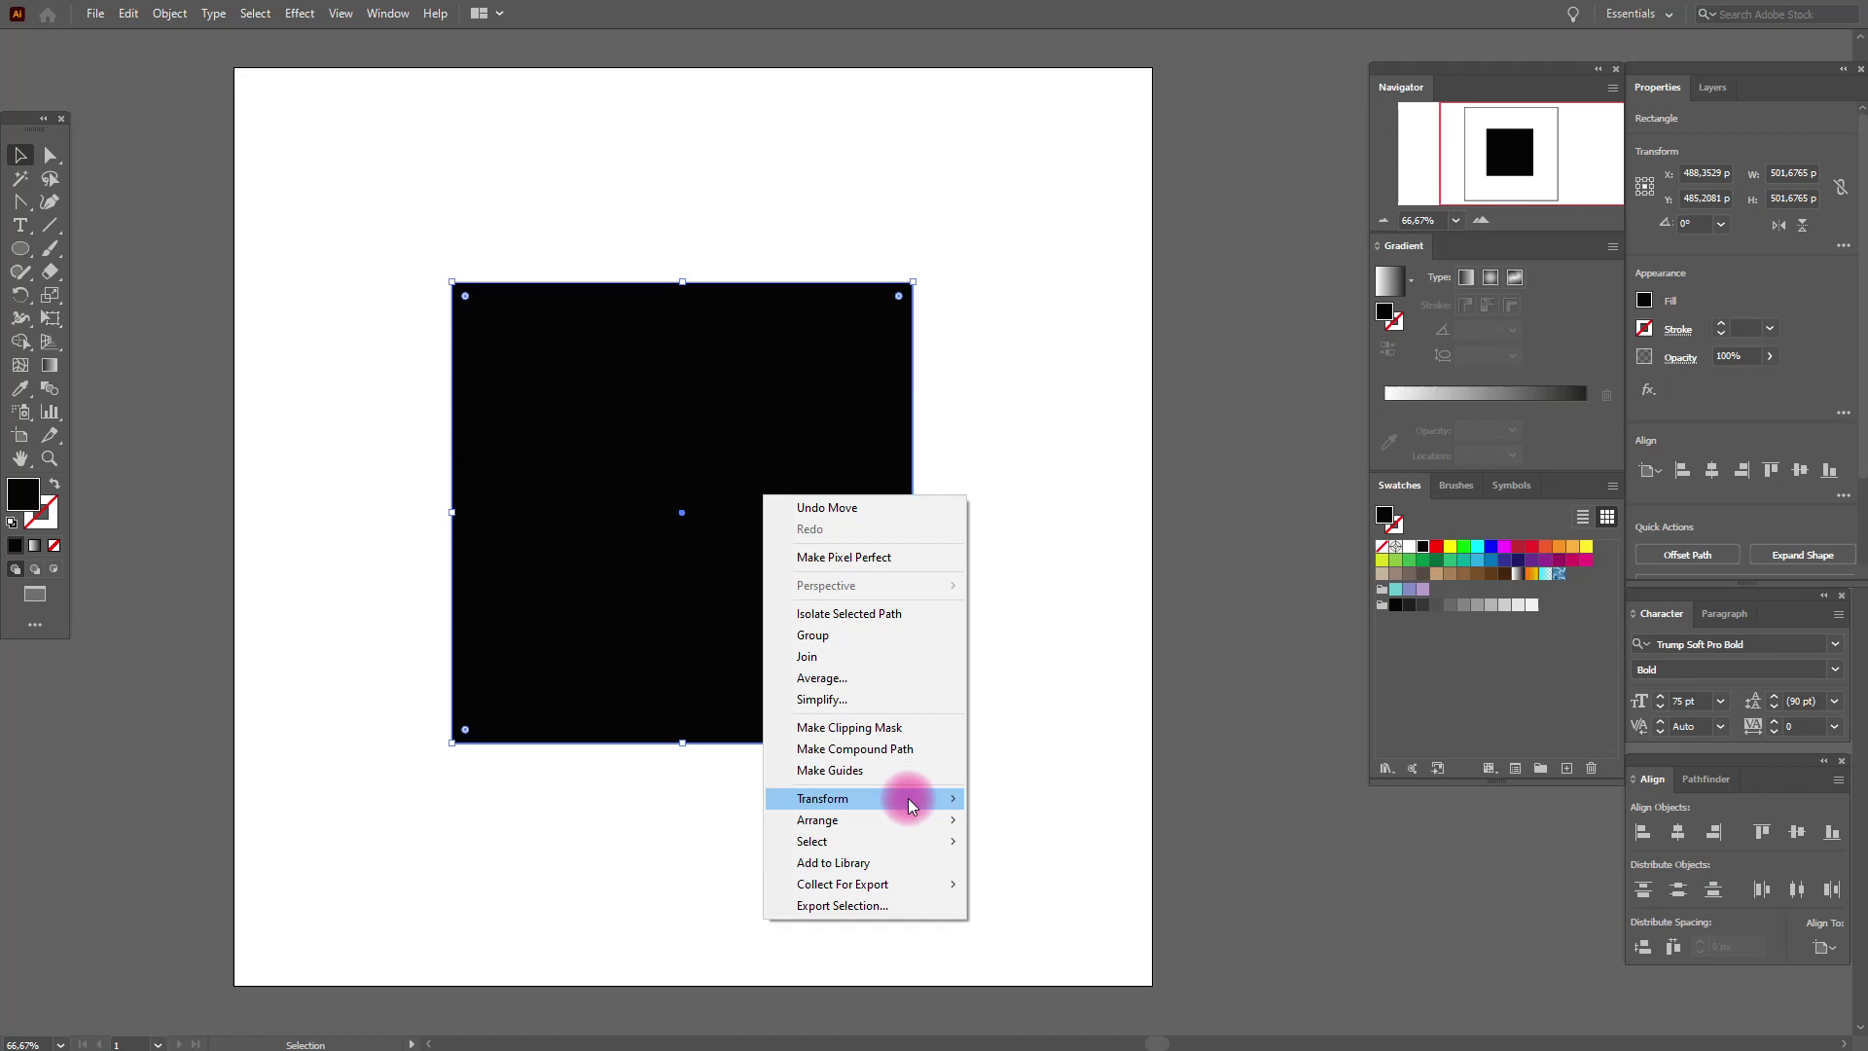
mouse_move(907, 798)
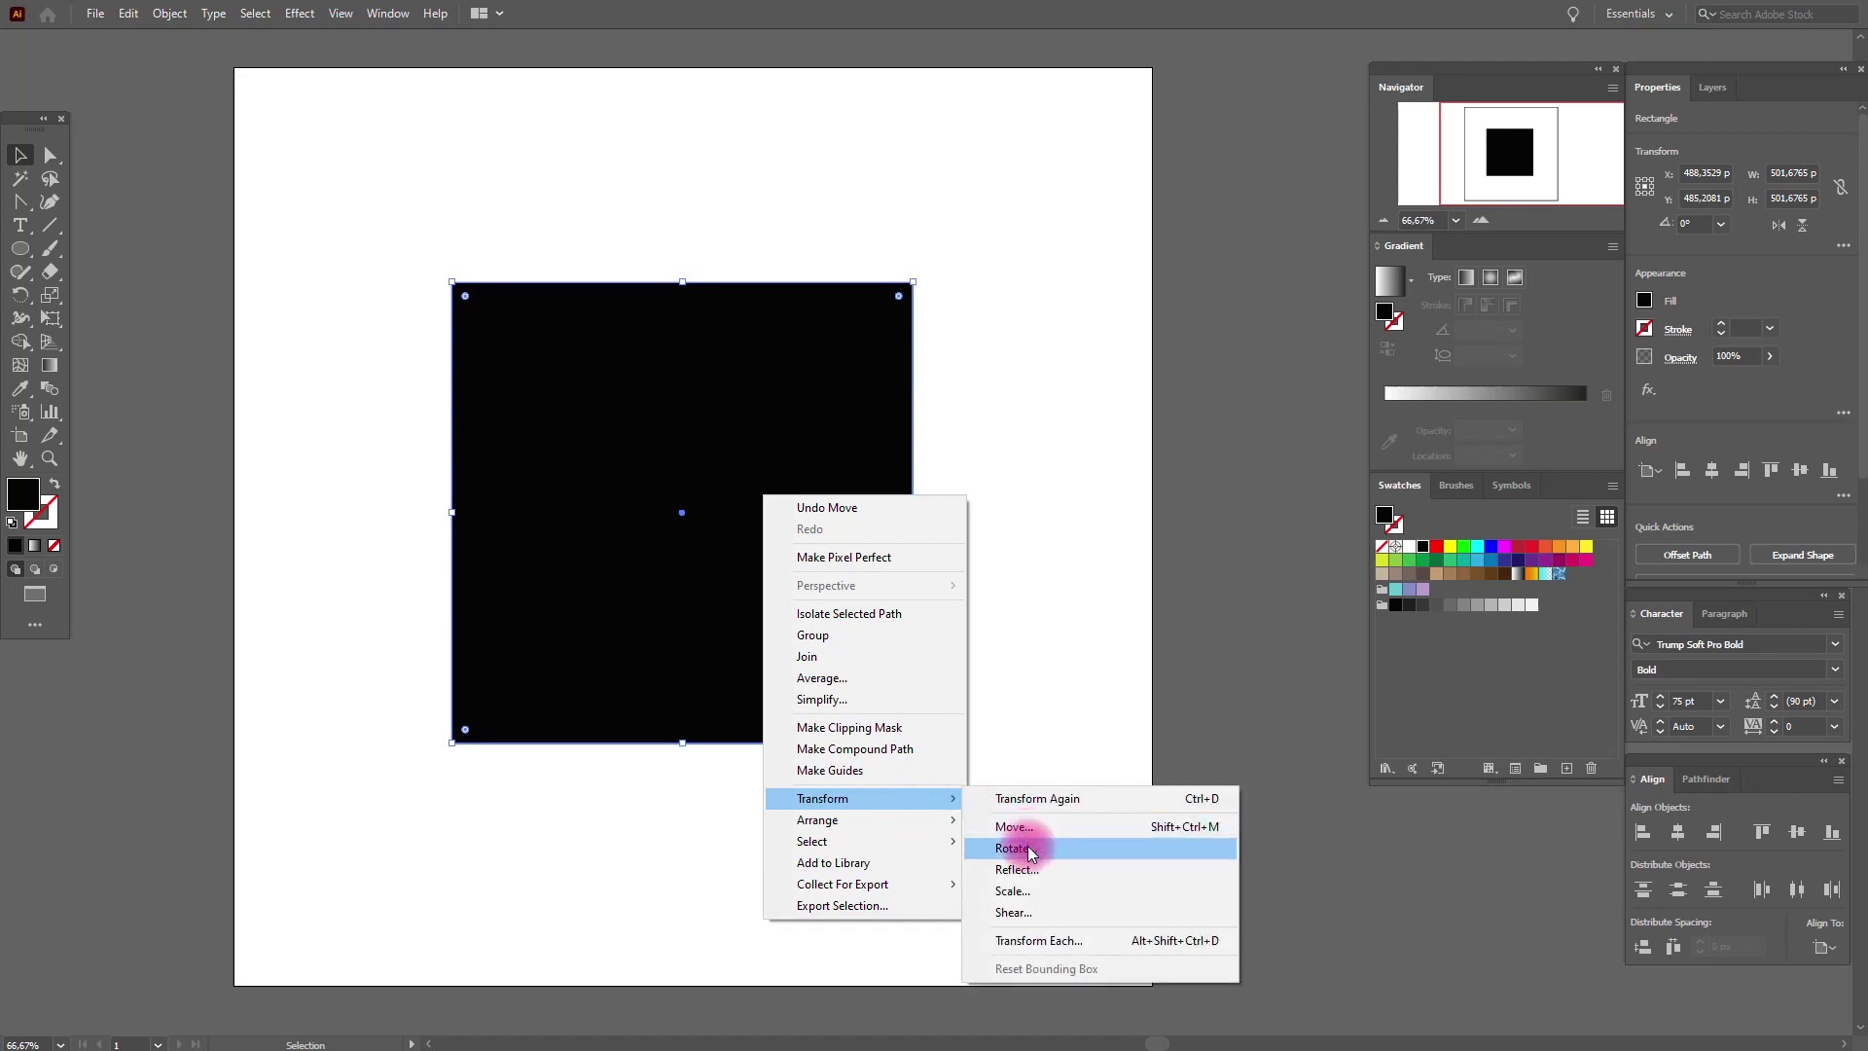
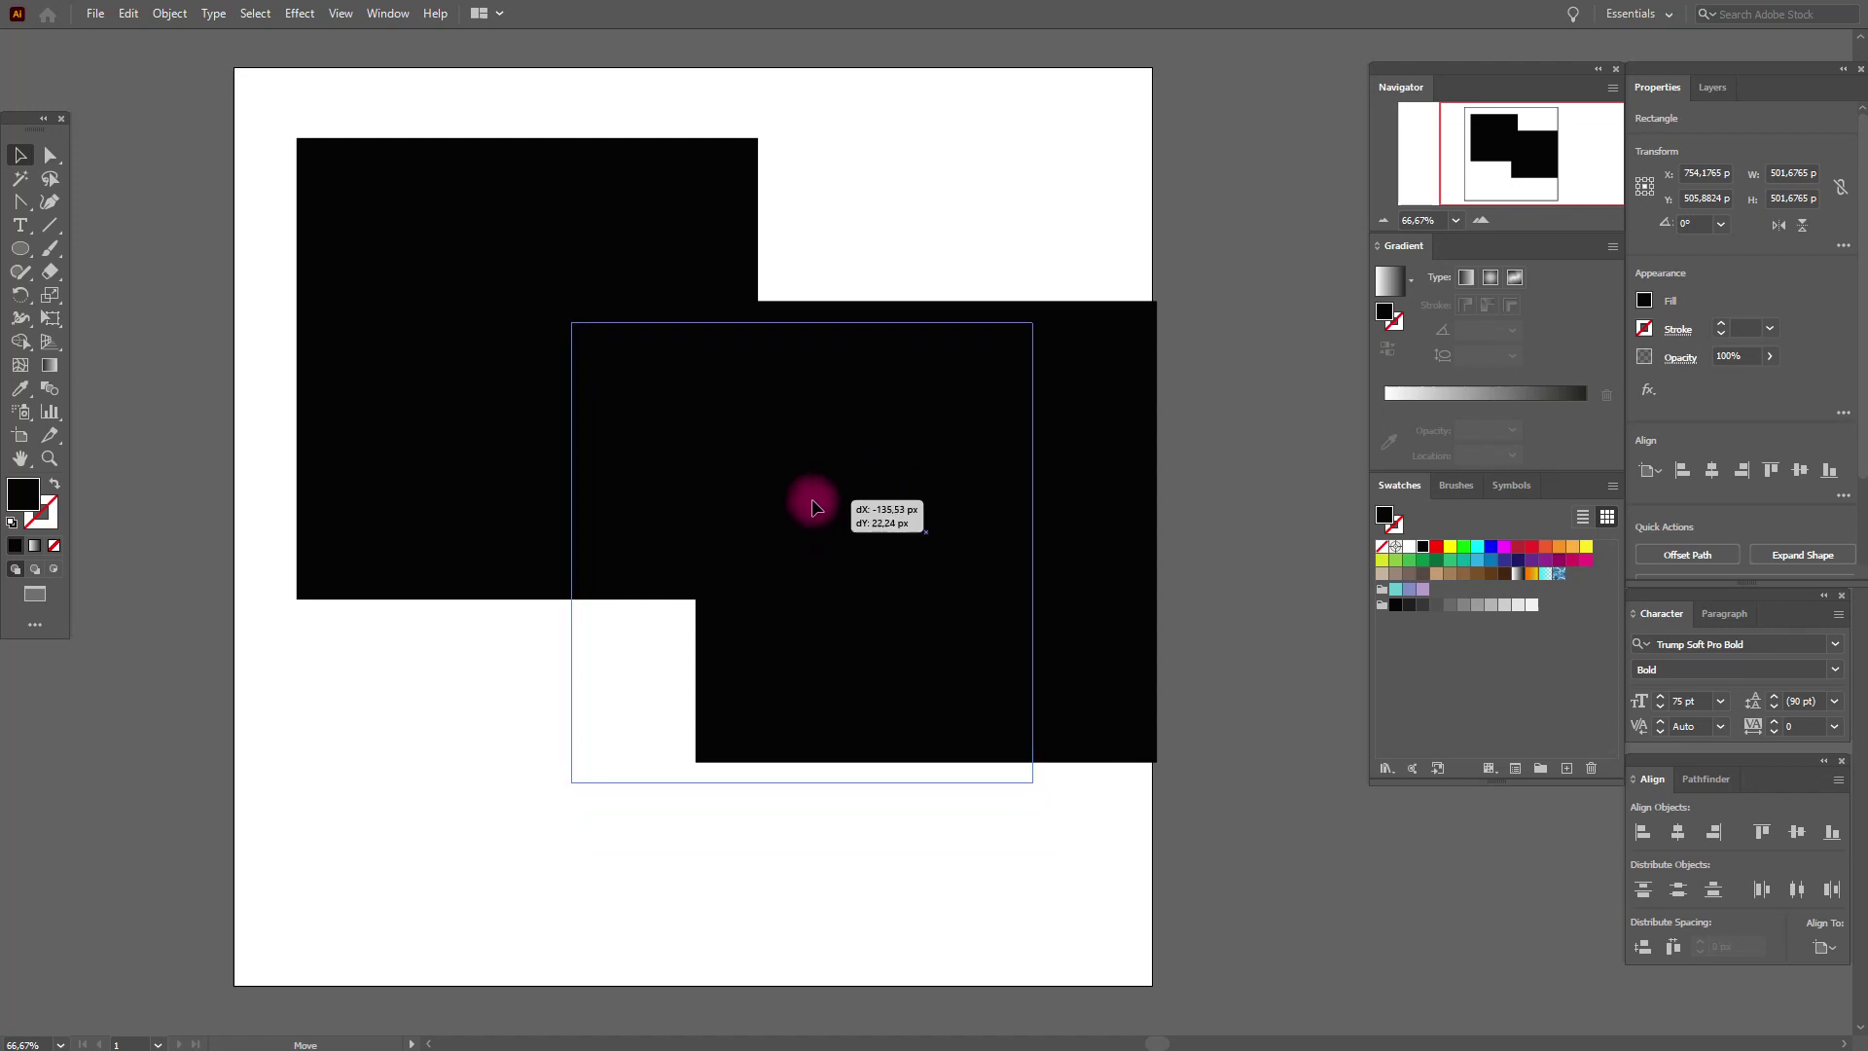
- Fill the overlapping front square with magenta and group it with the black square
left_click(1503, 548)
left_click(892, 178)
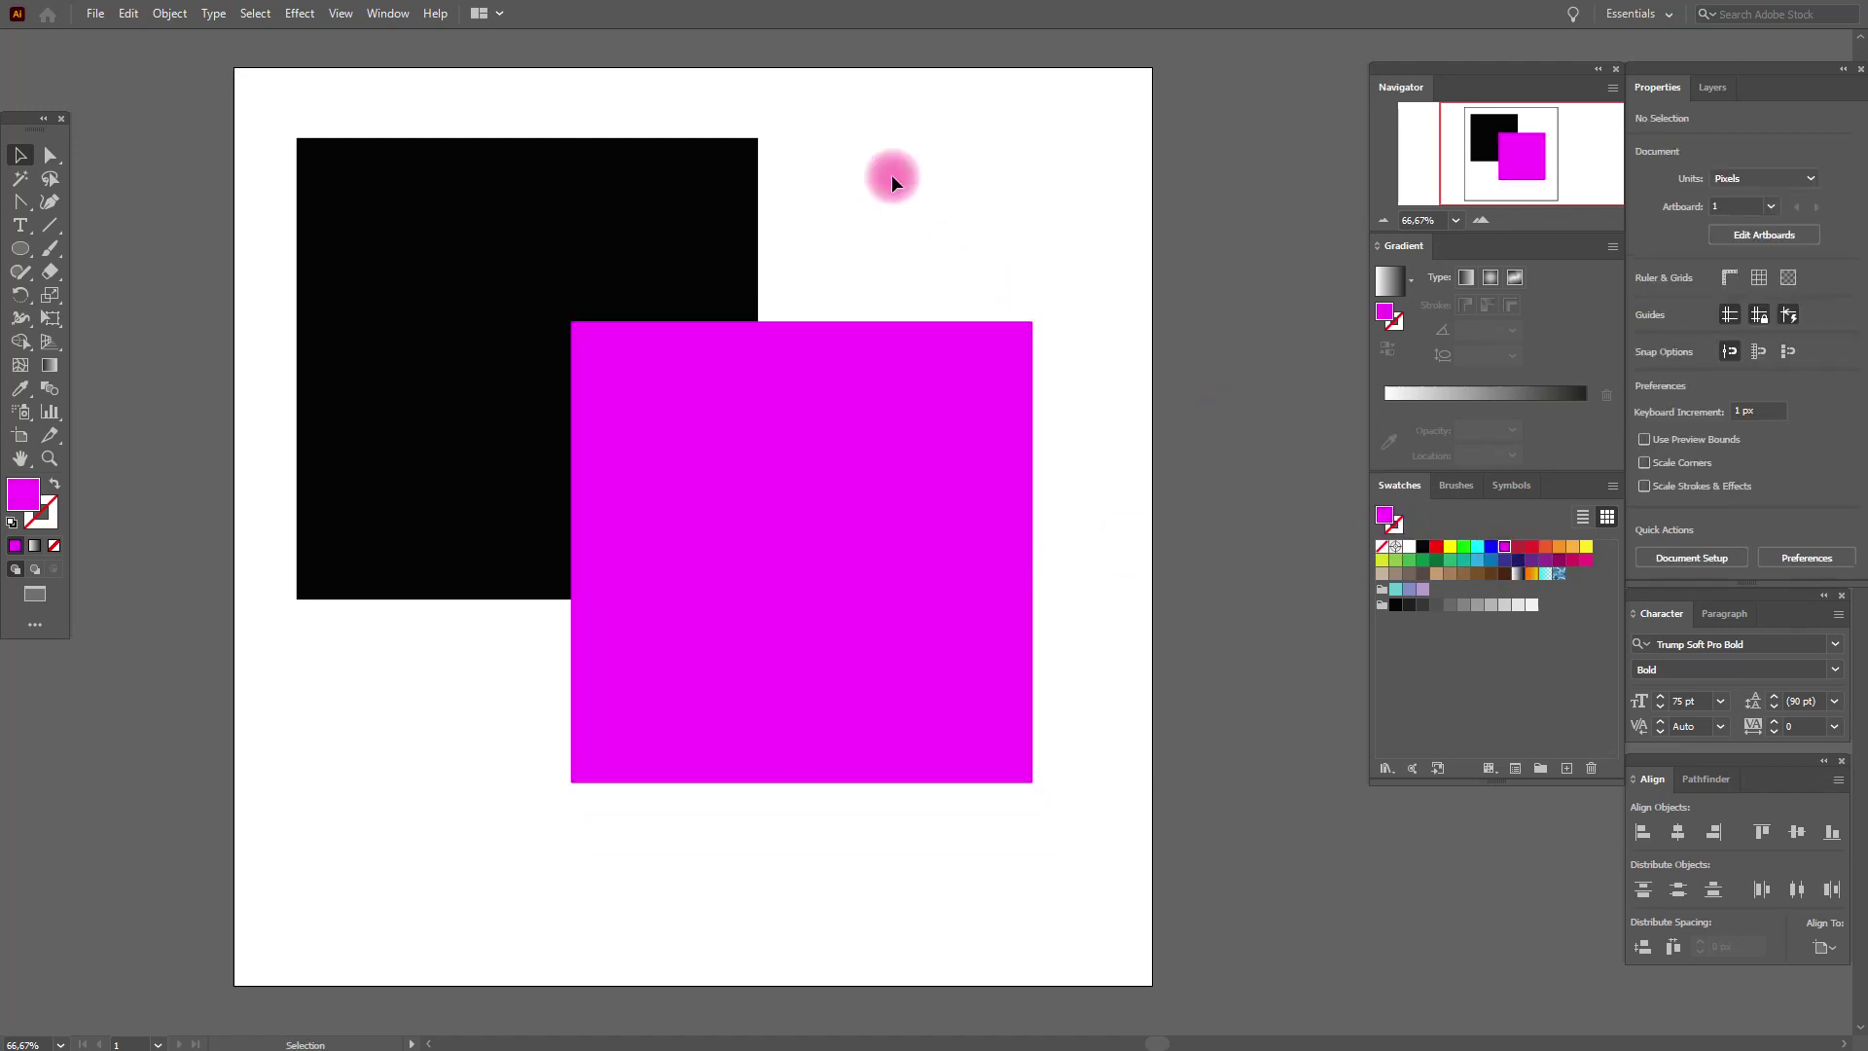
left_click_drag(271, 79, 1103, 775)
right_click(731, 436)
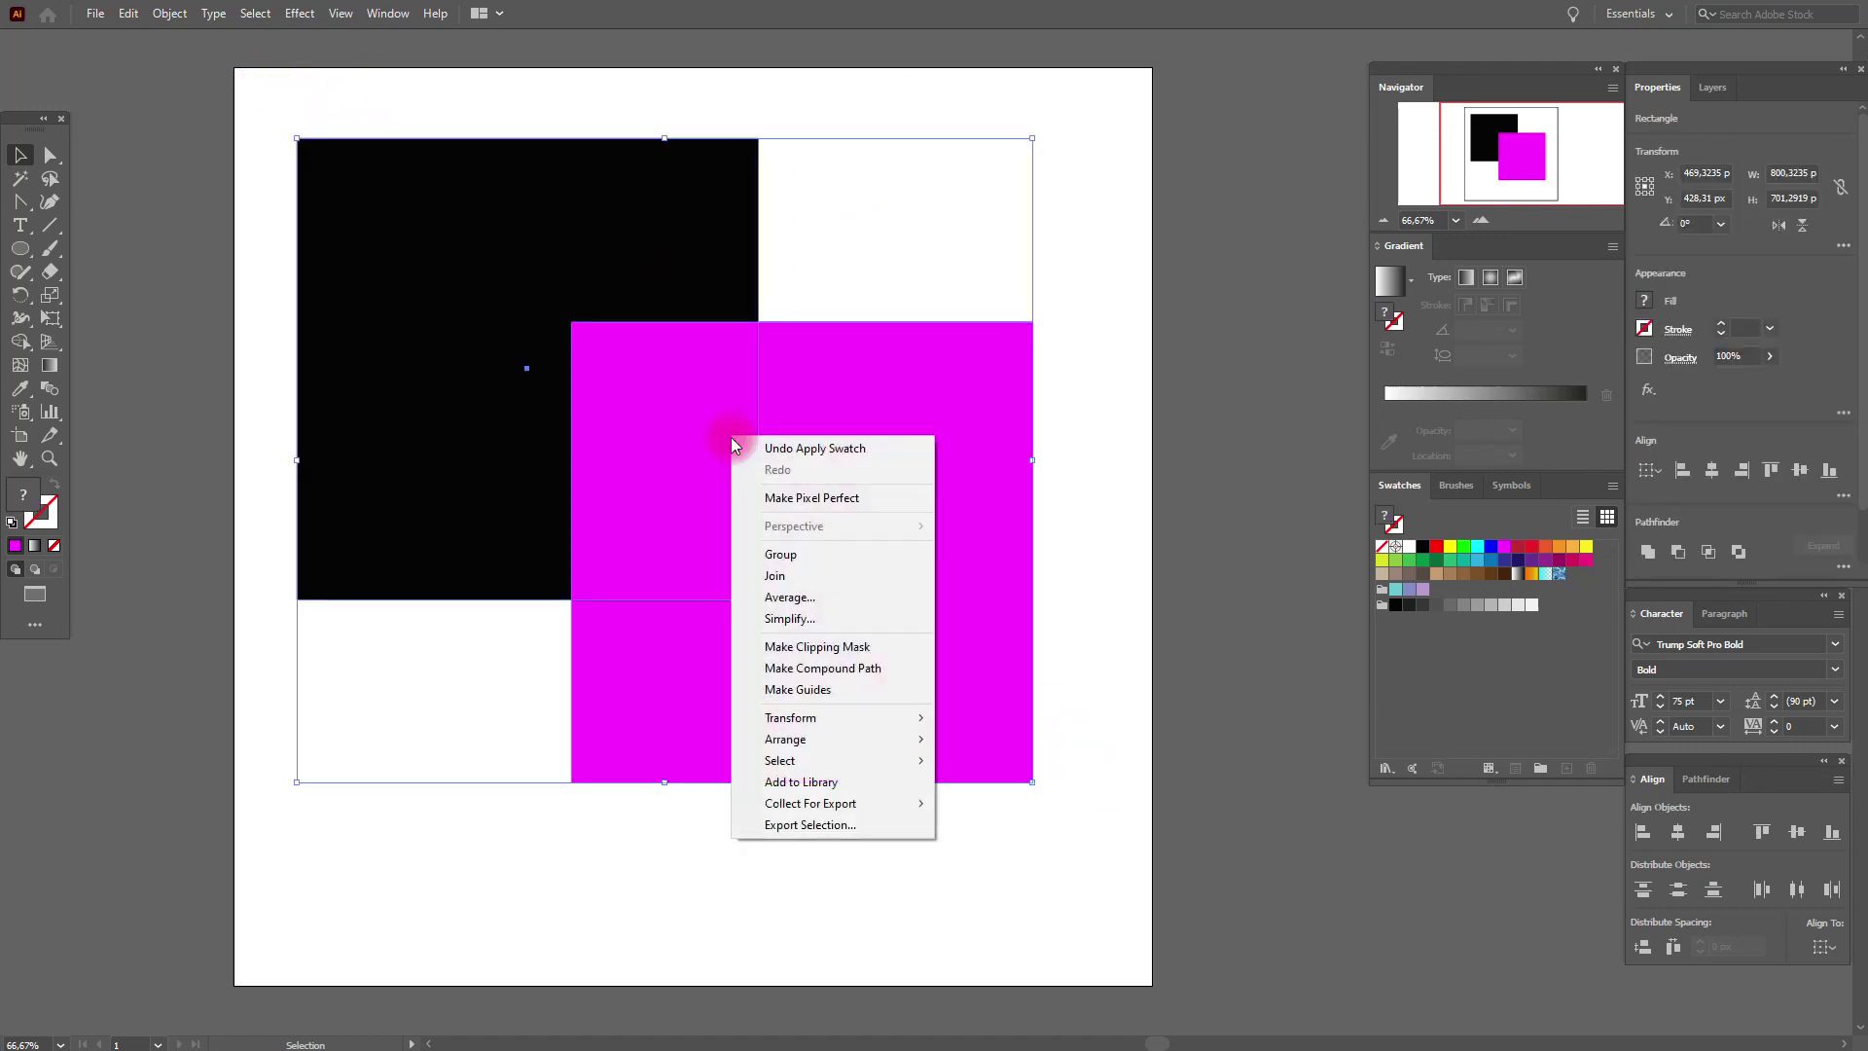
left_click(817, 556)
left_click(1035, 530)
- Move the grouped squares down and then back up to near the artboard's upper edge, and deselect them
left_click_drag(799, 505, 804, 584)
left_click_drag(803, 587, 813, 491)
left_click(1101, 481)
- Ungroup the black and magenta squares and clear the selection
left_click(950, 484)
right_click(951, 481)
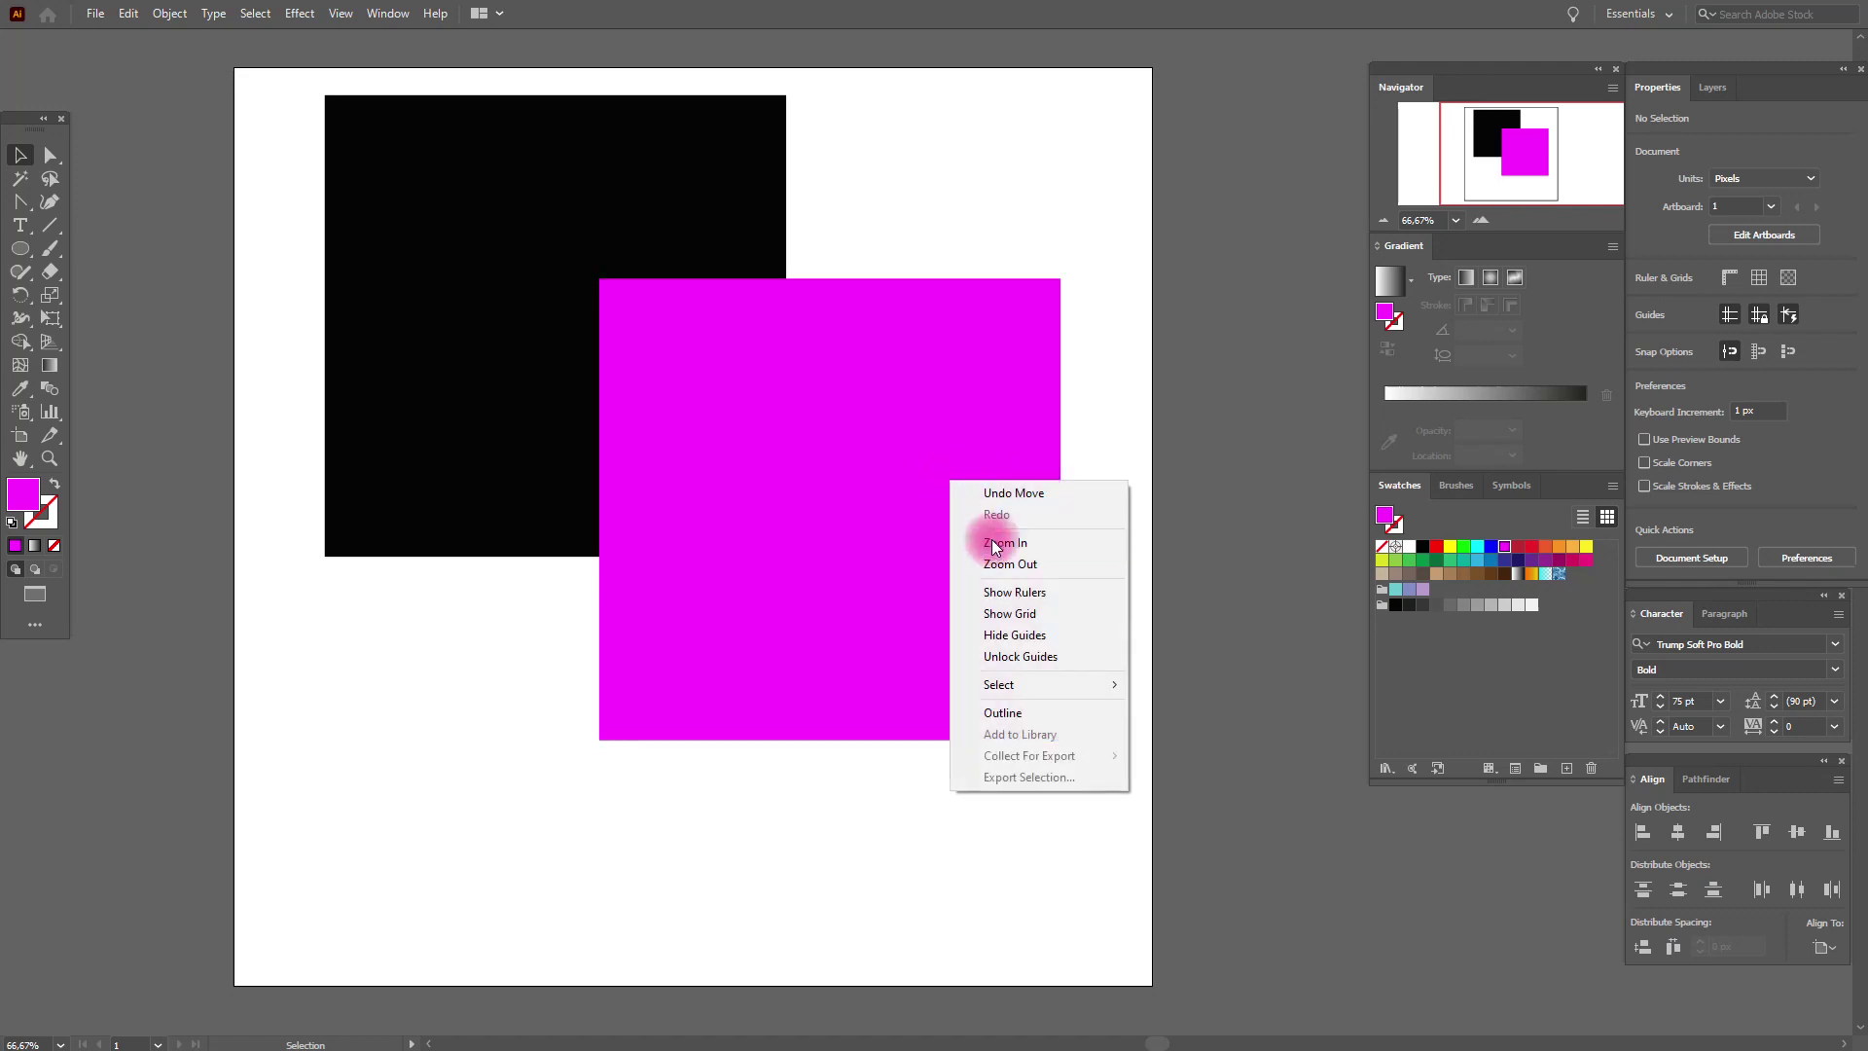
left_click(628, 282)
right_click(895, 464)
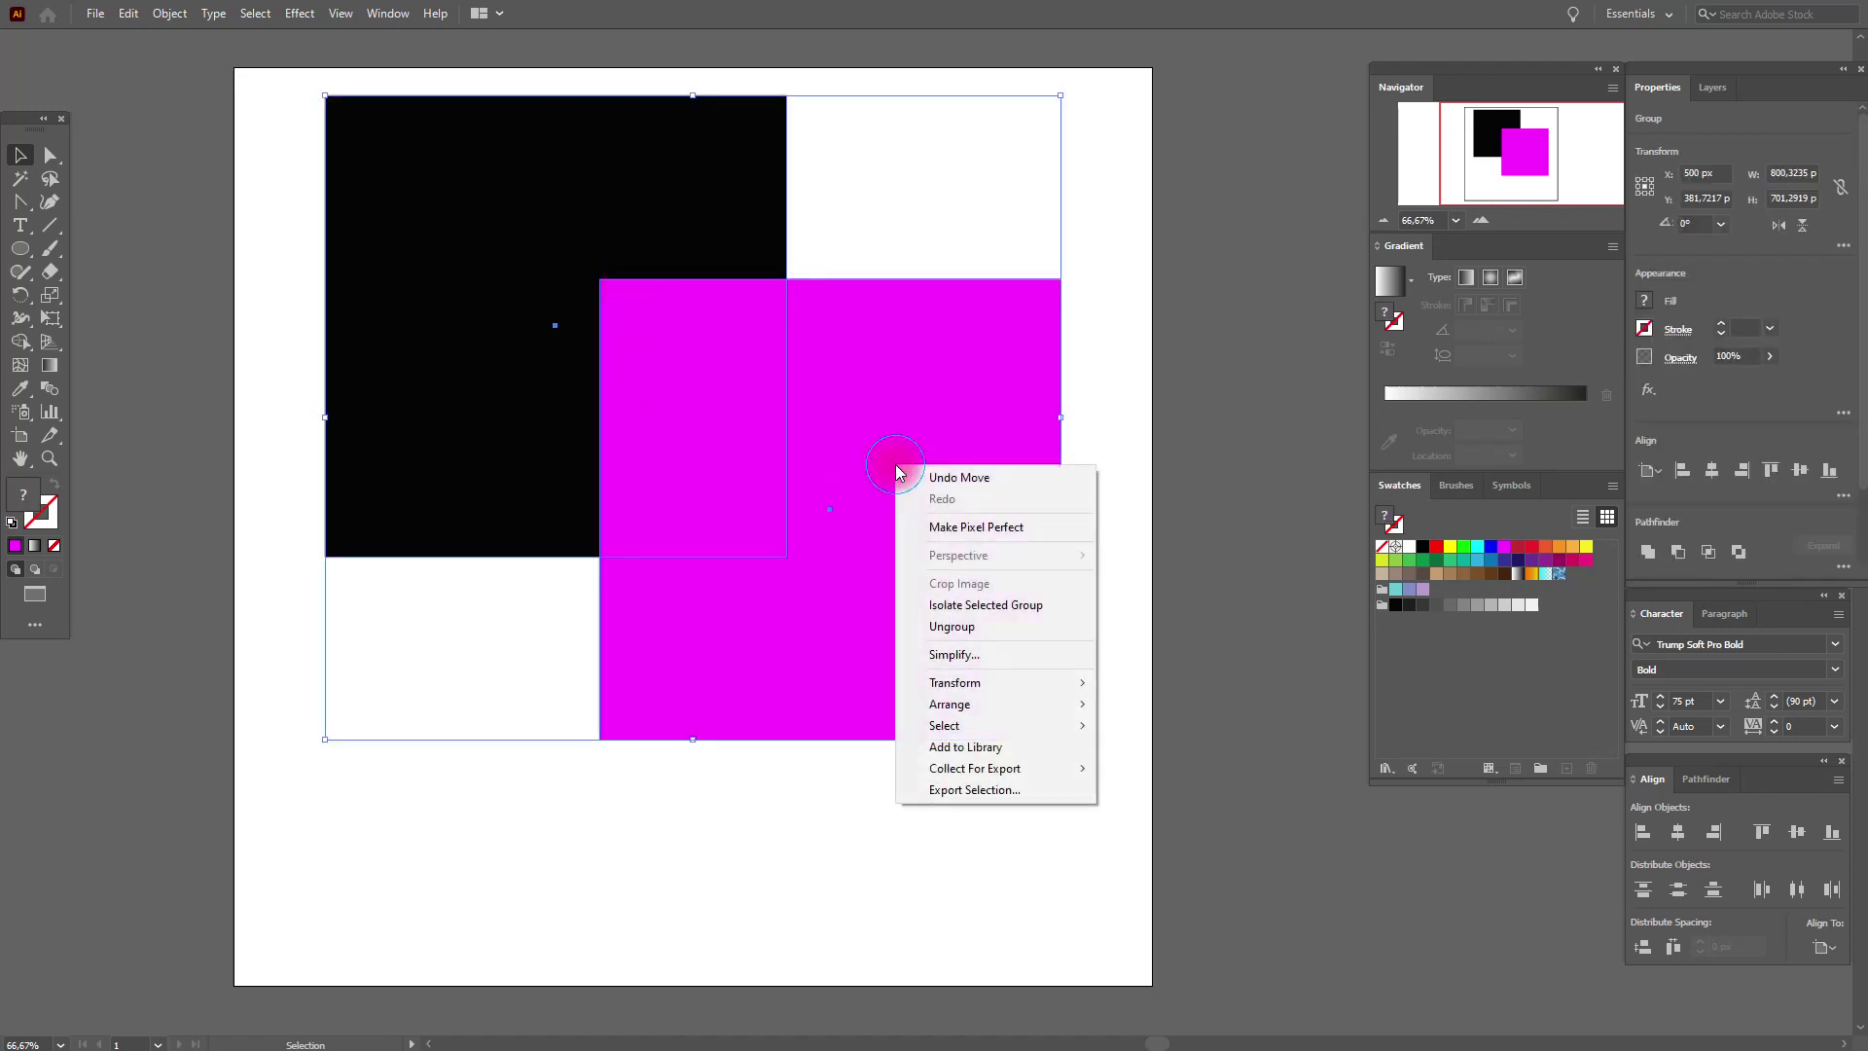
left_click(968, 627)
left_click(1106, 596)
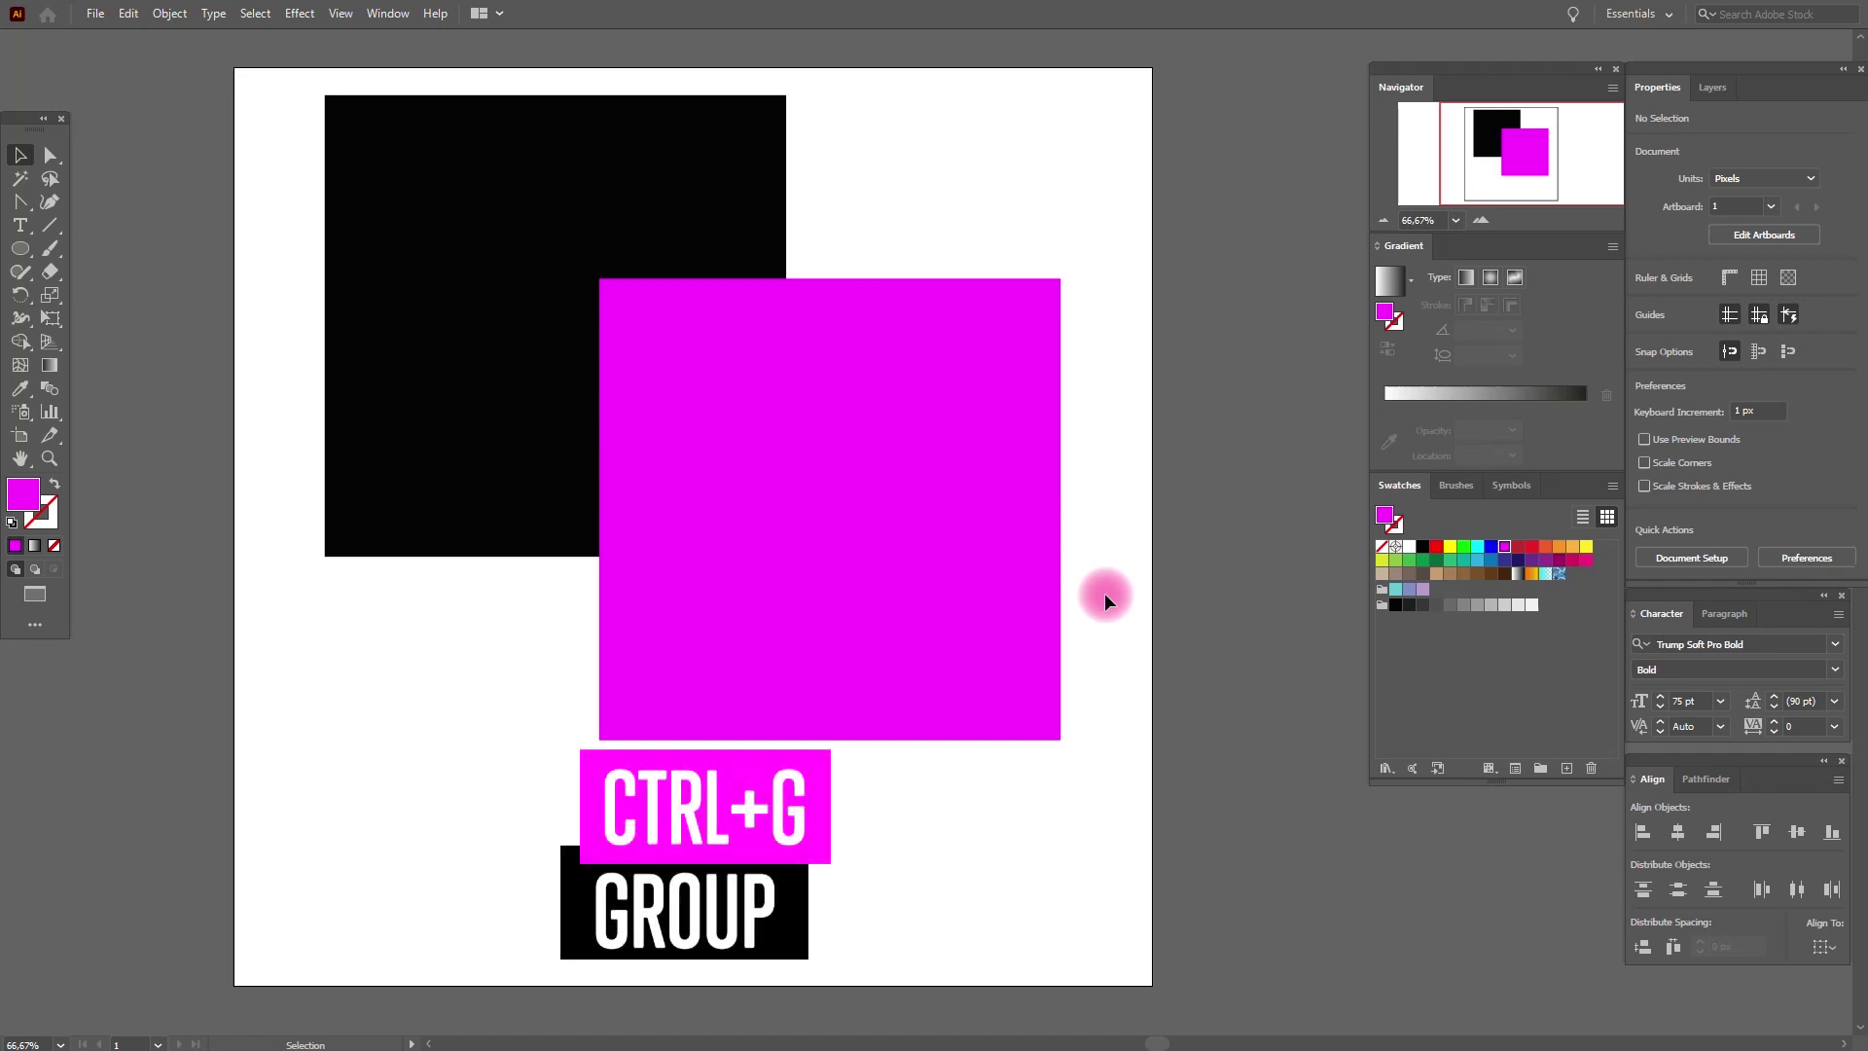
- Group both squares again, move the group slightly down and left, and deselect it
left_click_drag(290, 92, 1014, 679)
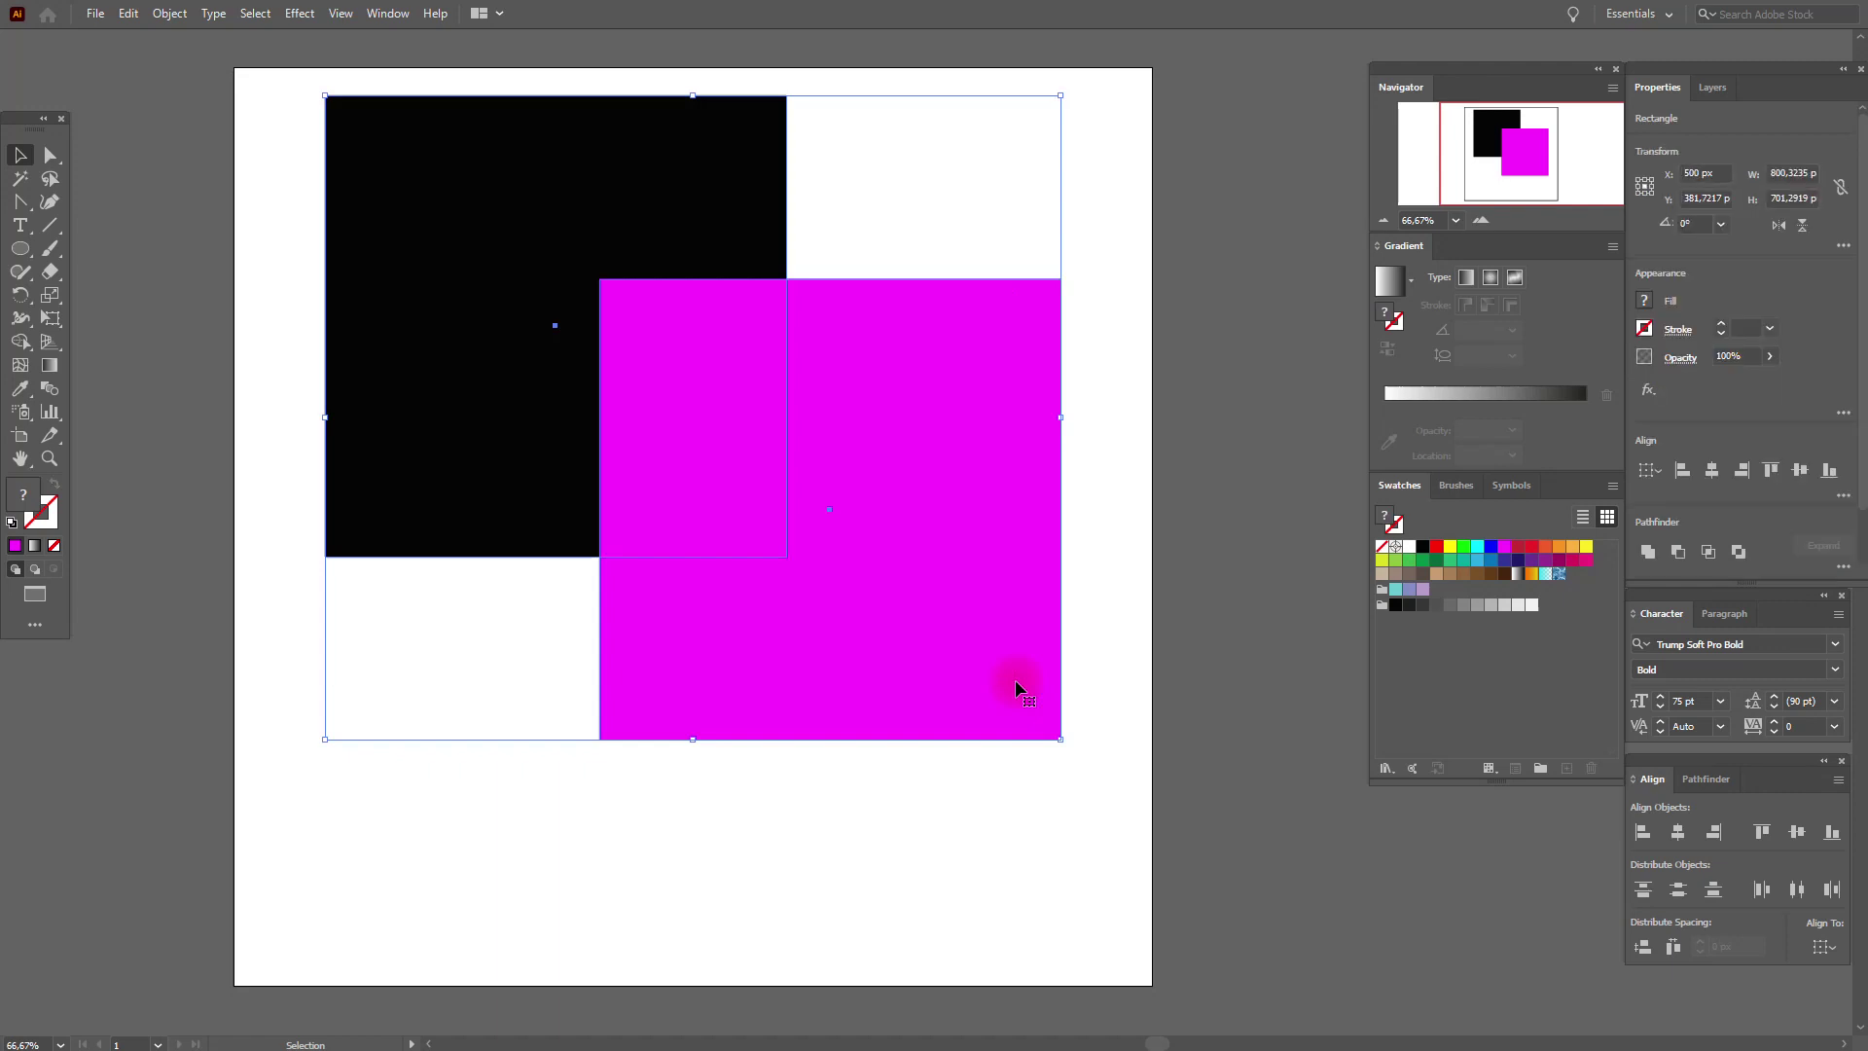
key("ctrl+g")
left_click(1128, 500)
left_click_drag(852, 461, 835, 535)
left_click(1101, 511)
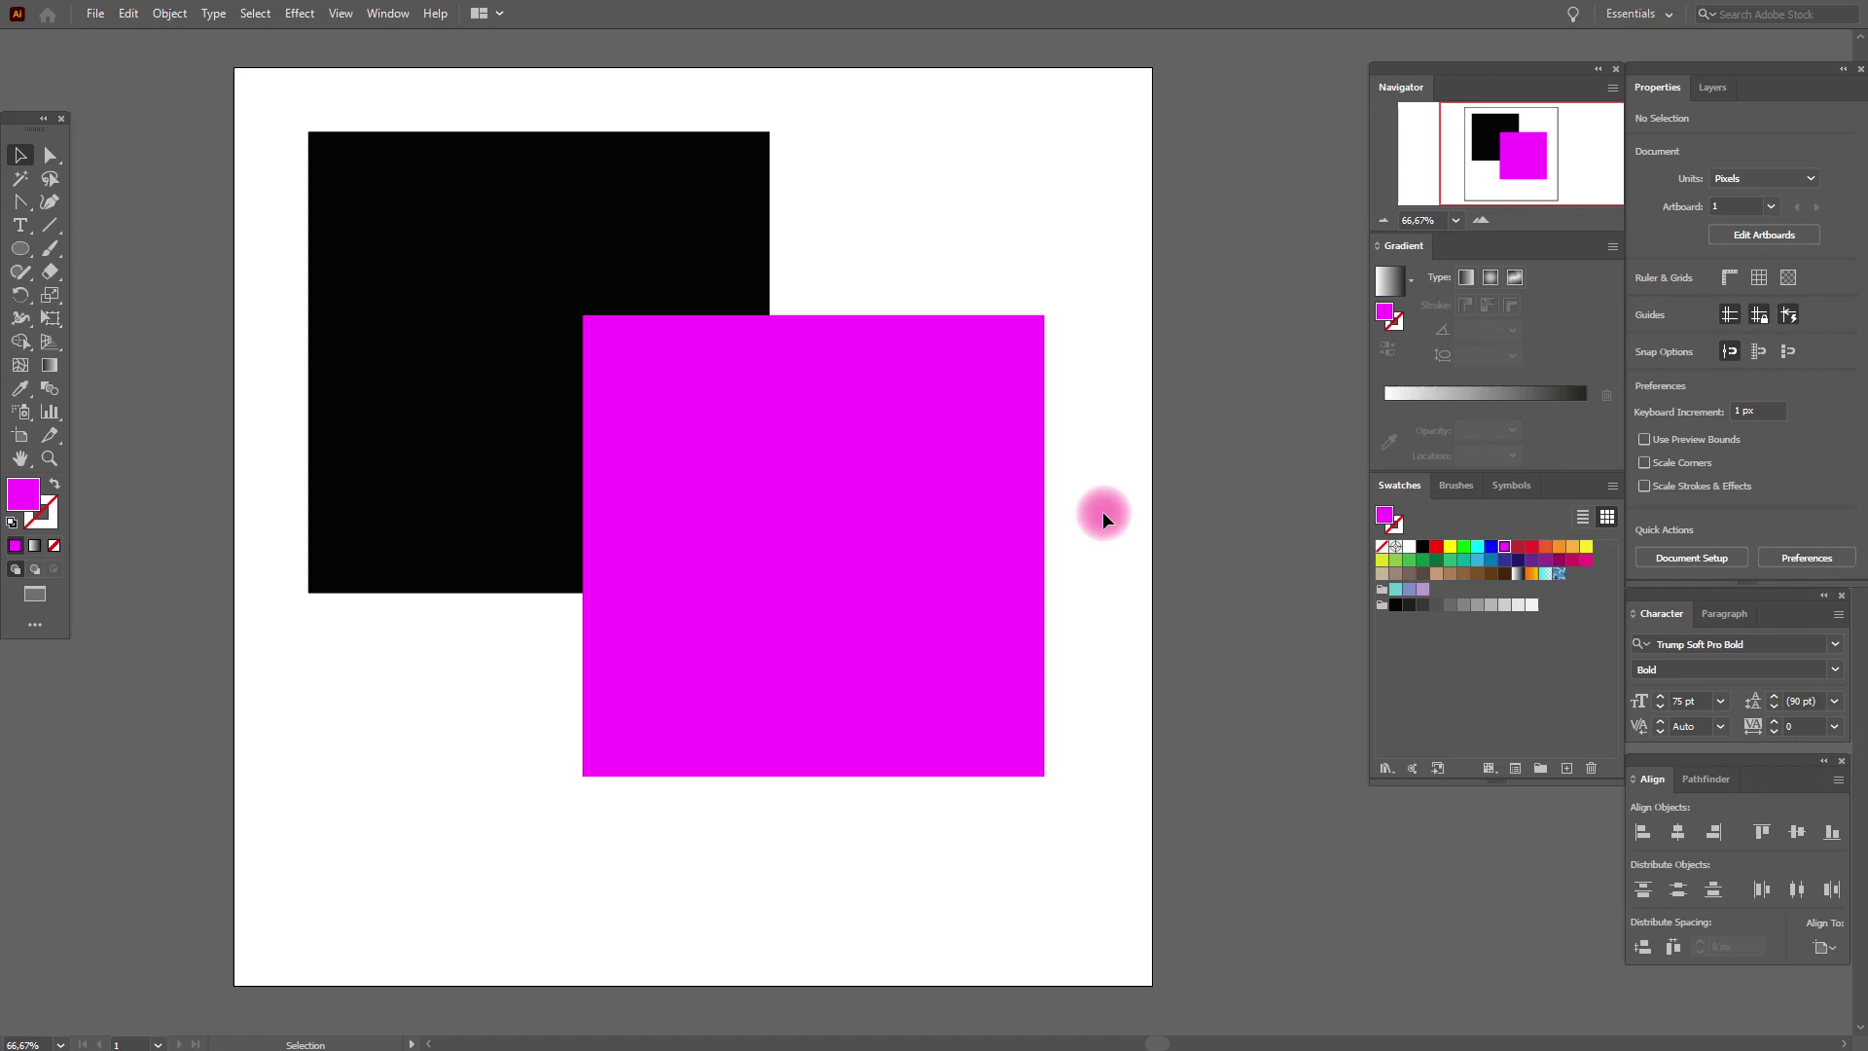
- Separate the regrouped squares with Ungroup and deselect them
left_click(776, 476)
right_click(778, 475)
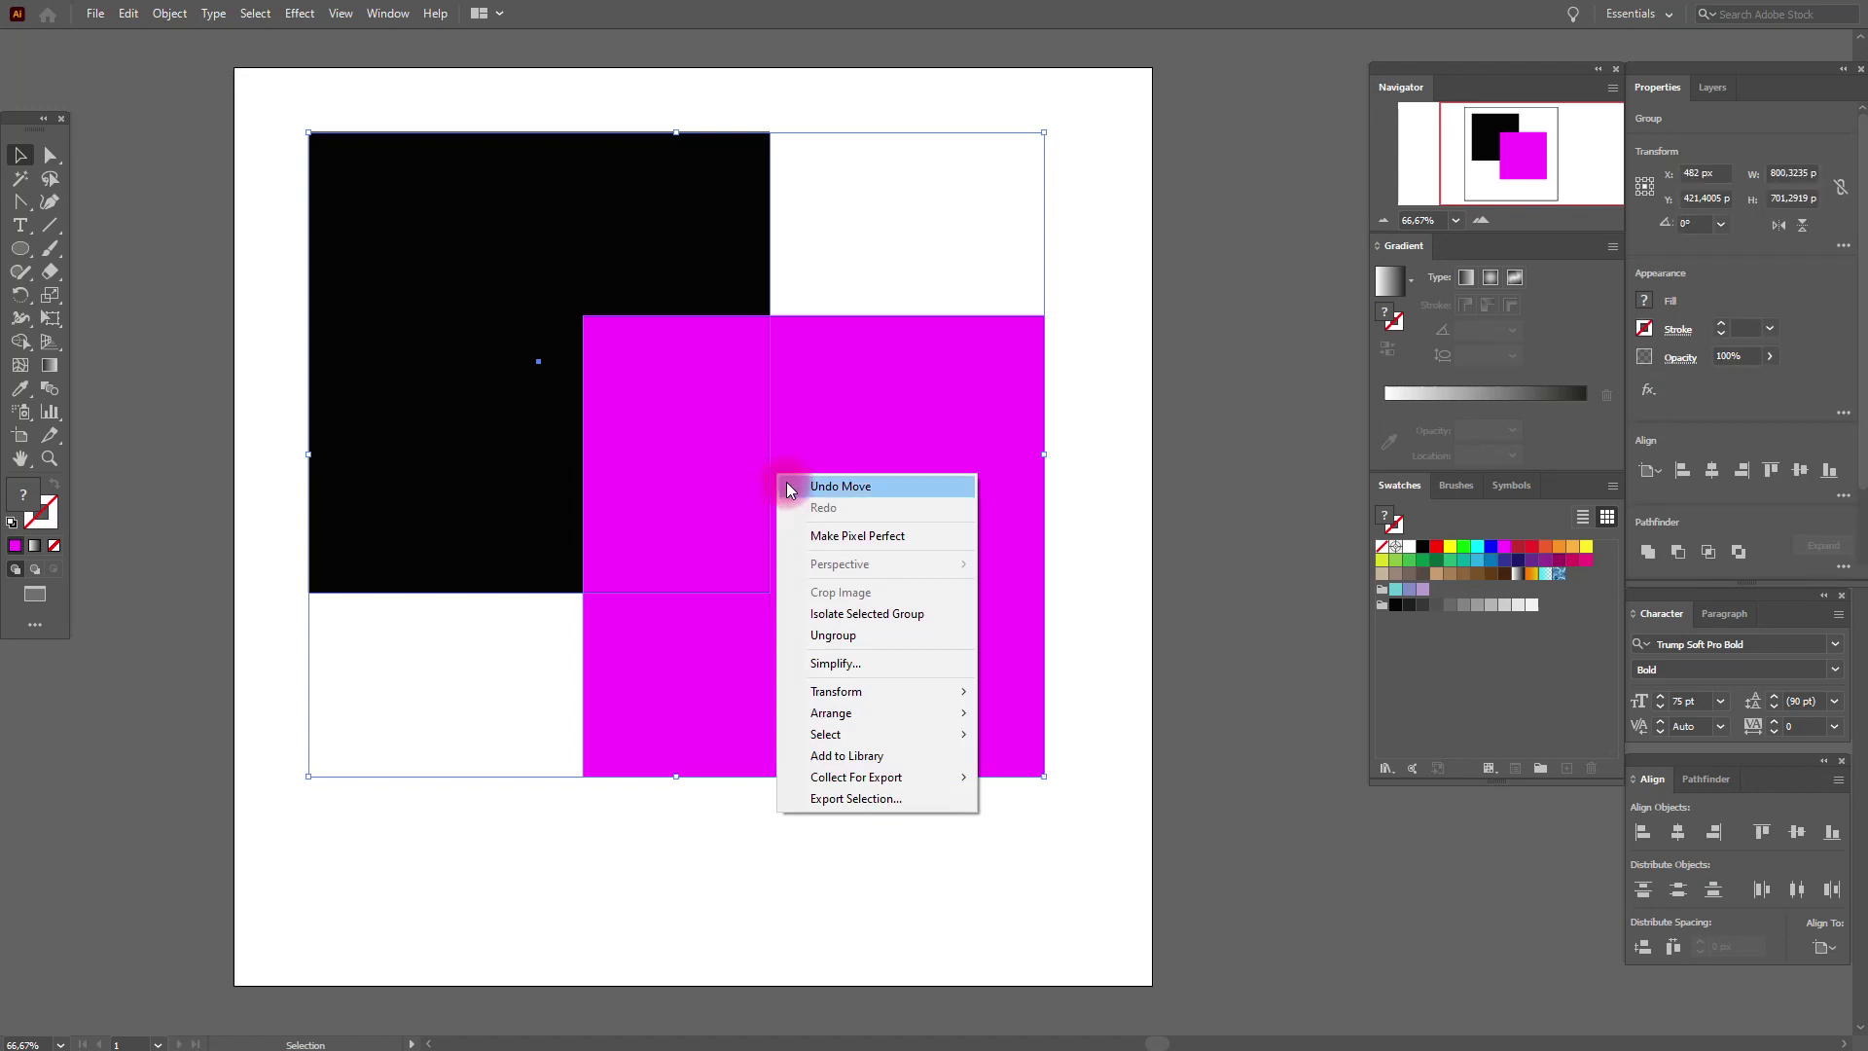
left_click(830, 645)
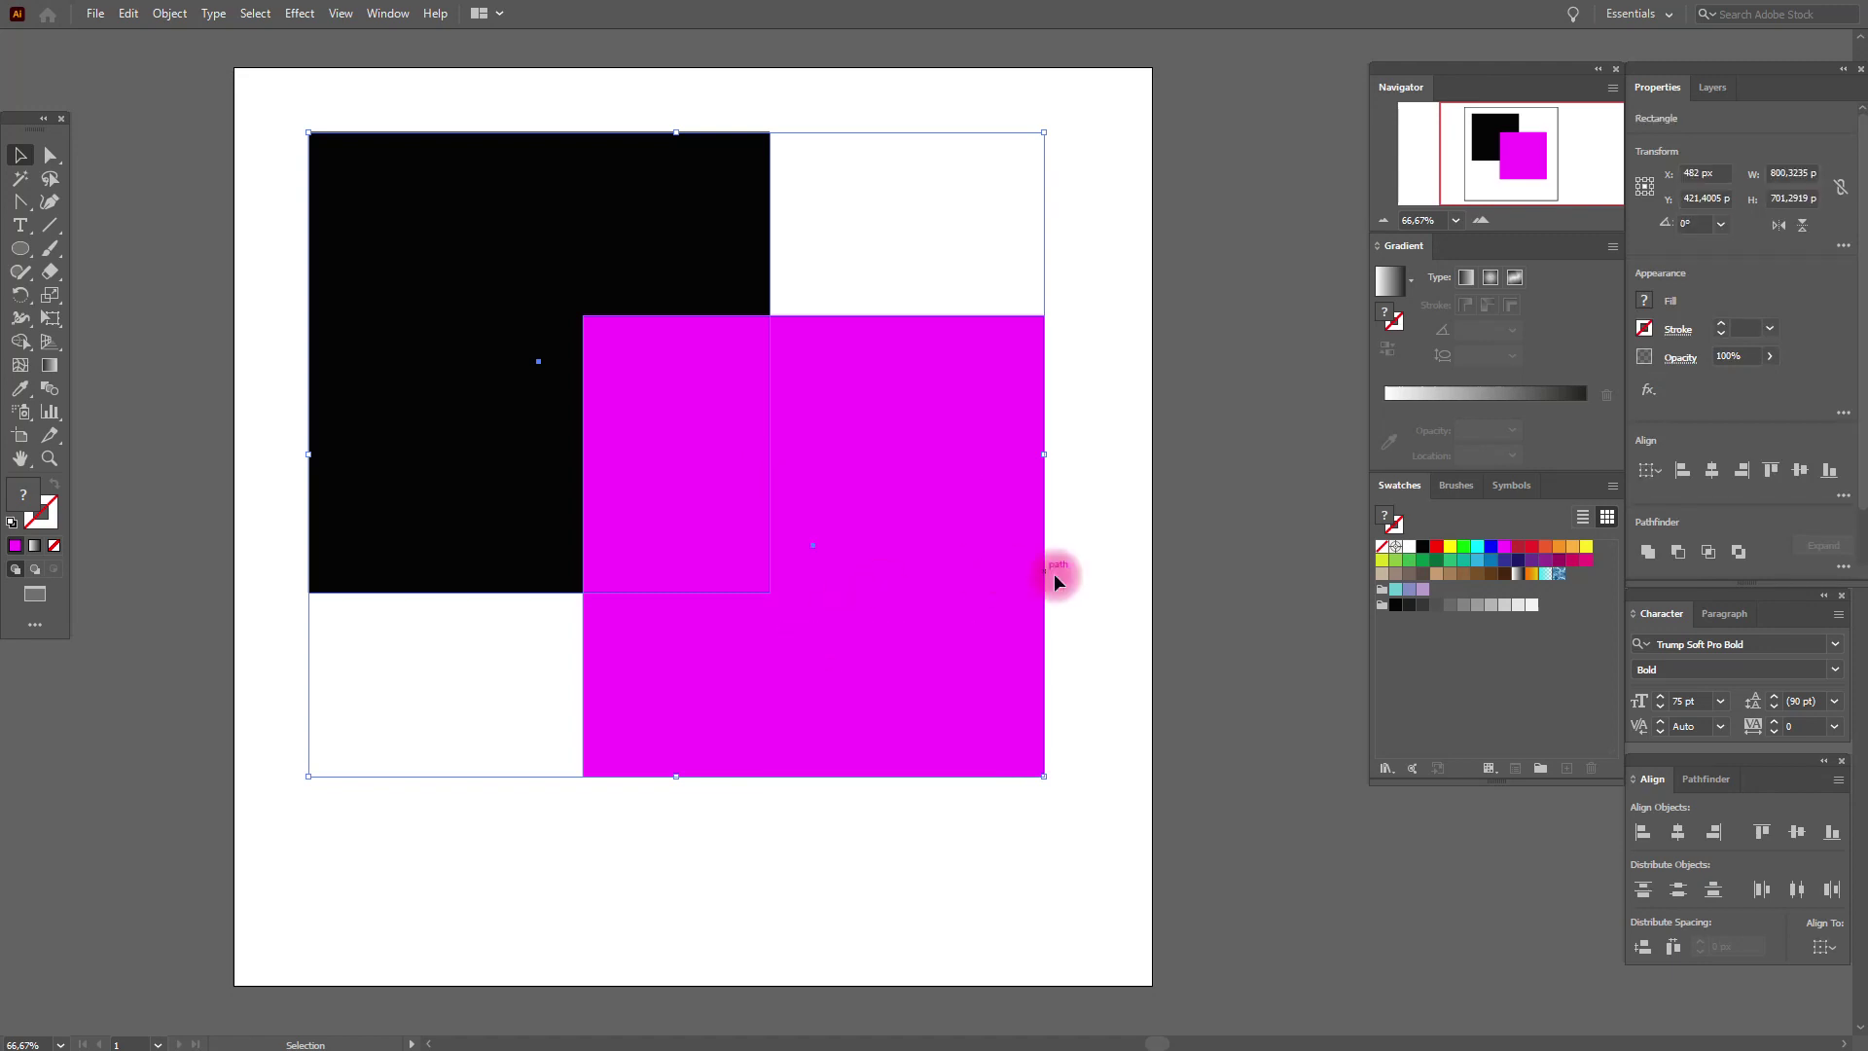
left_click(1077, 575)
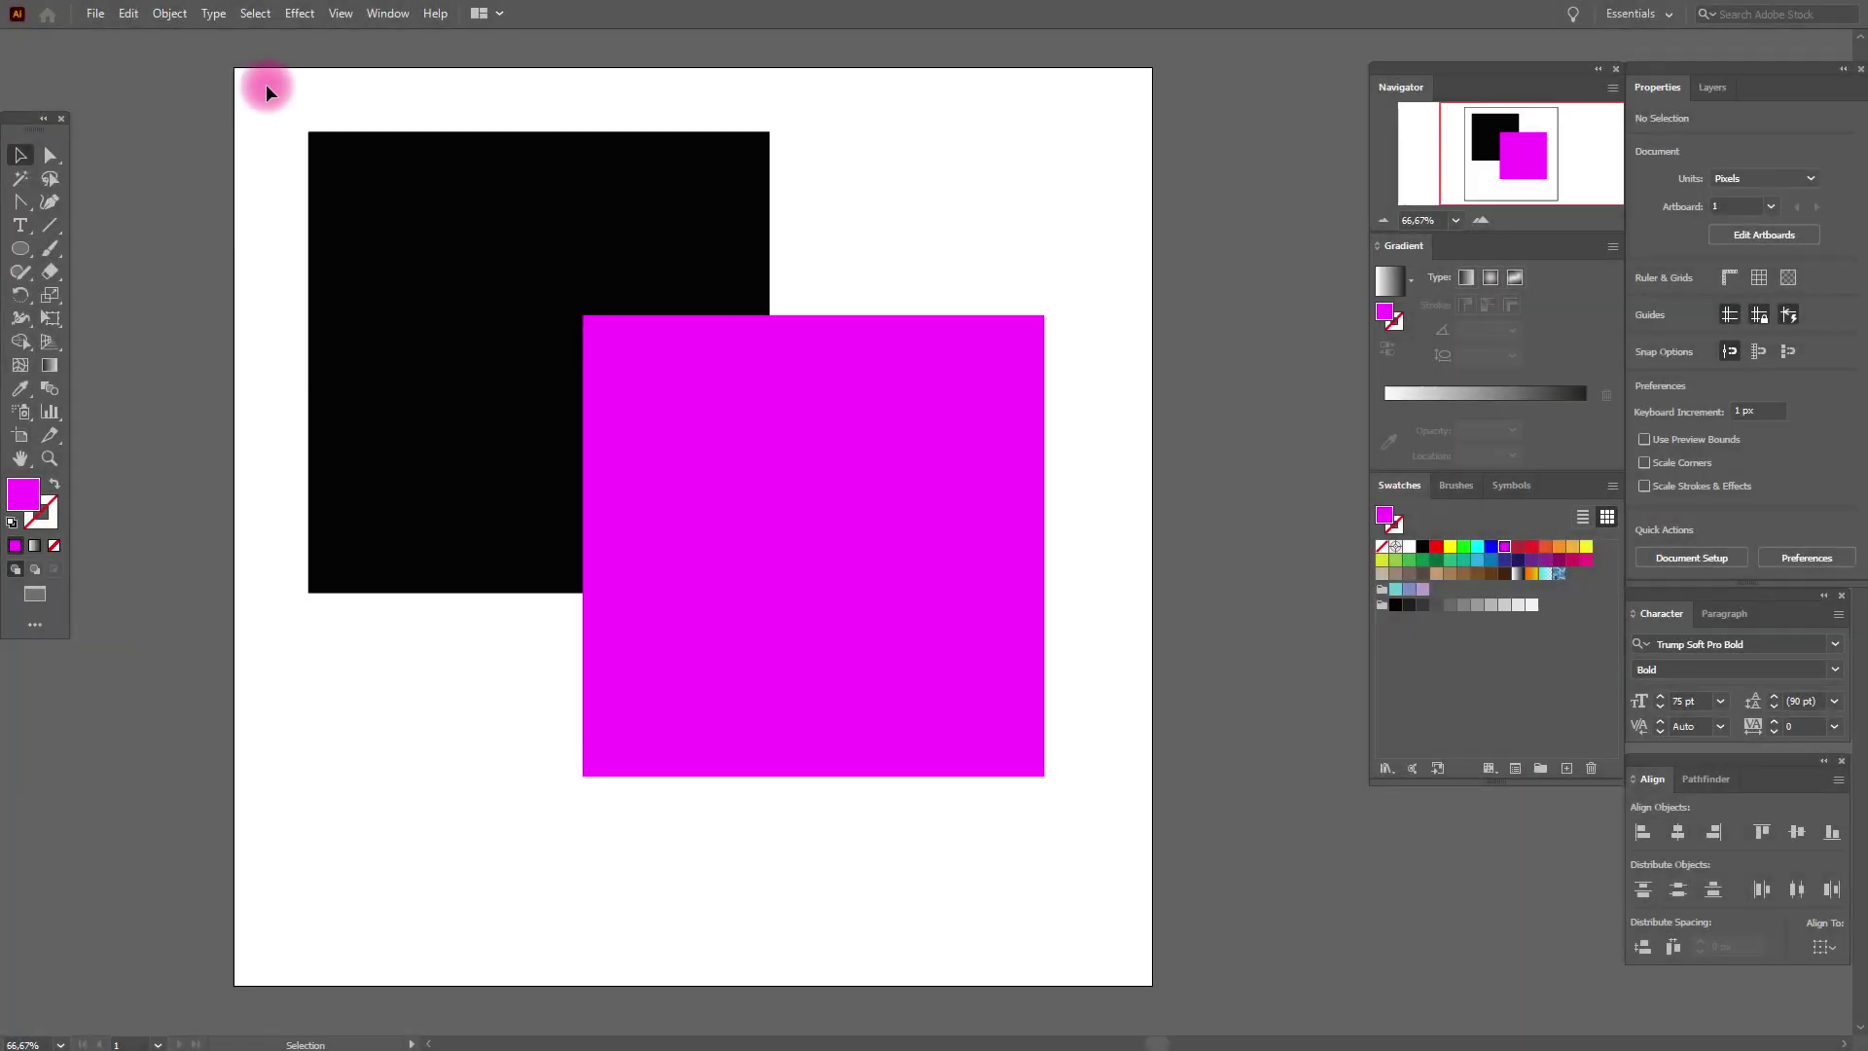
- Select both squares and make a clipping mask, using the magenta square to mask the black one
left_click_drag(265, 84, 1058, 833)
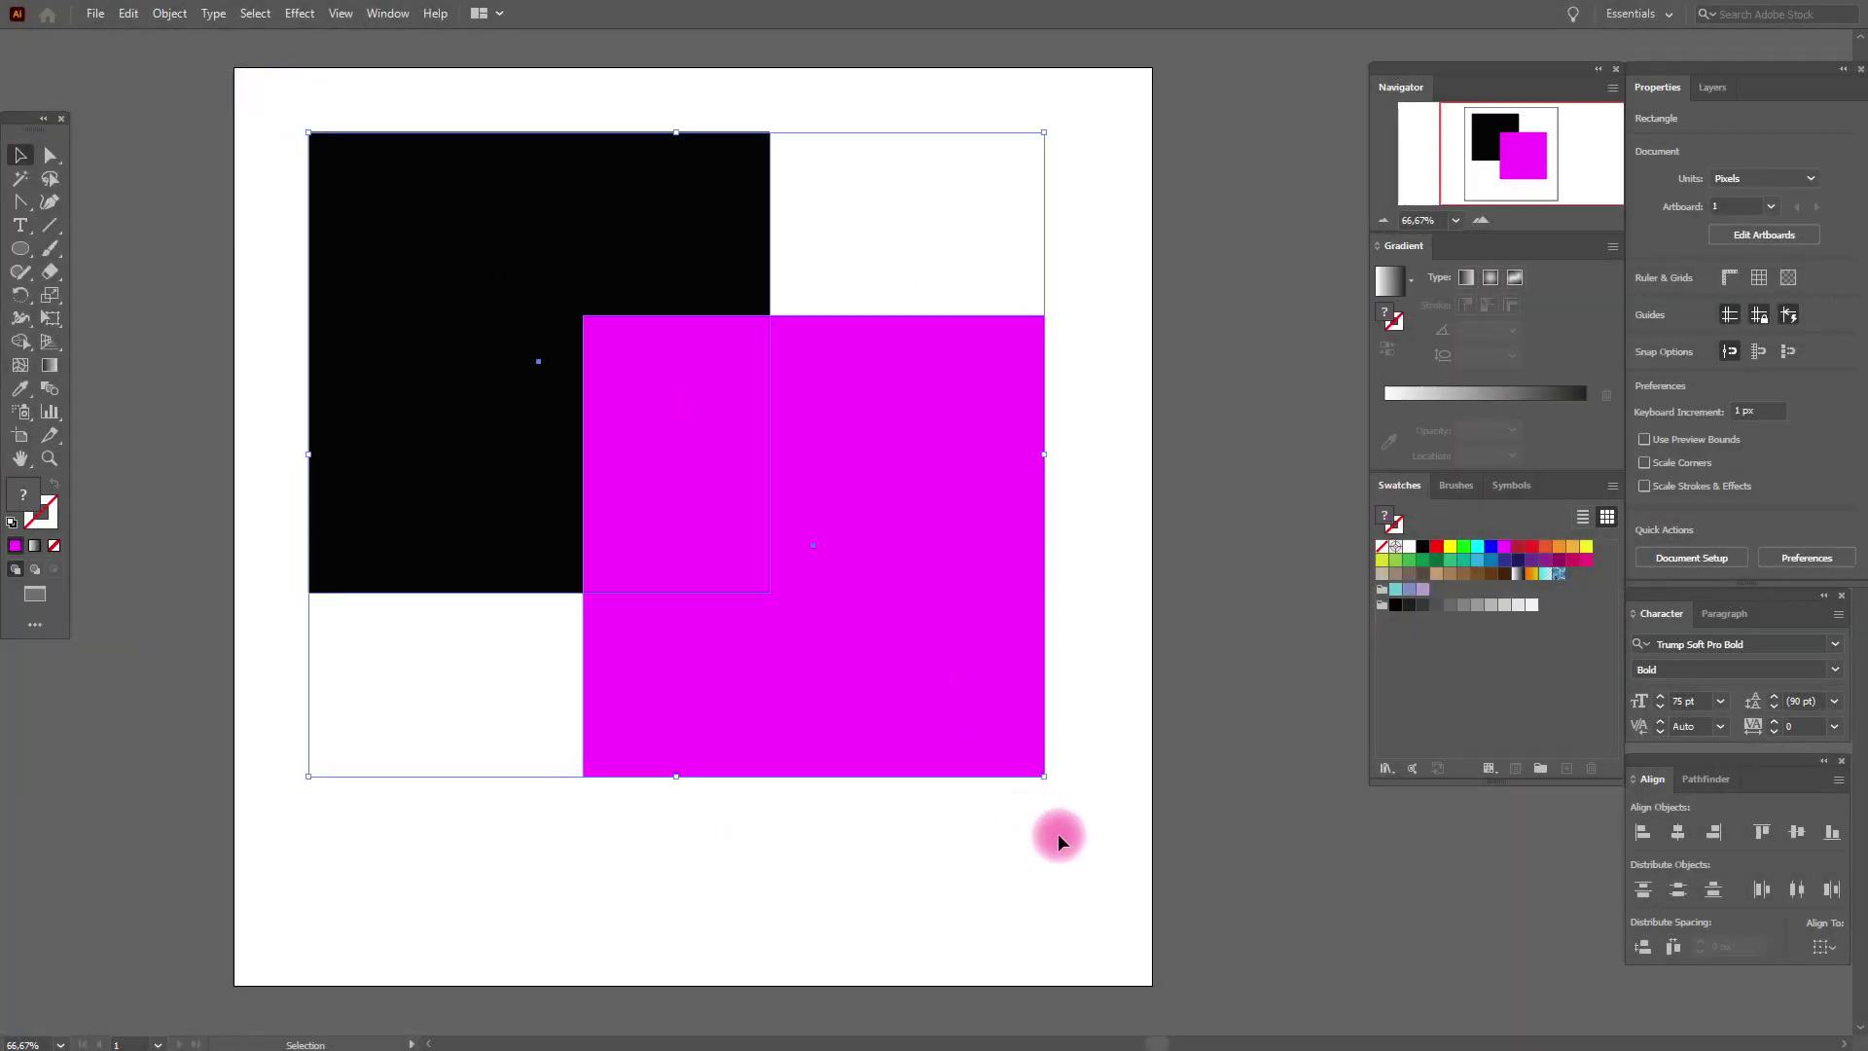
right_click(756, 531)
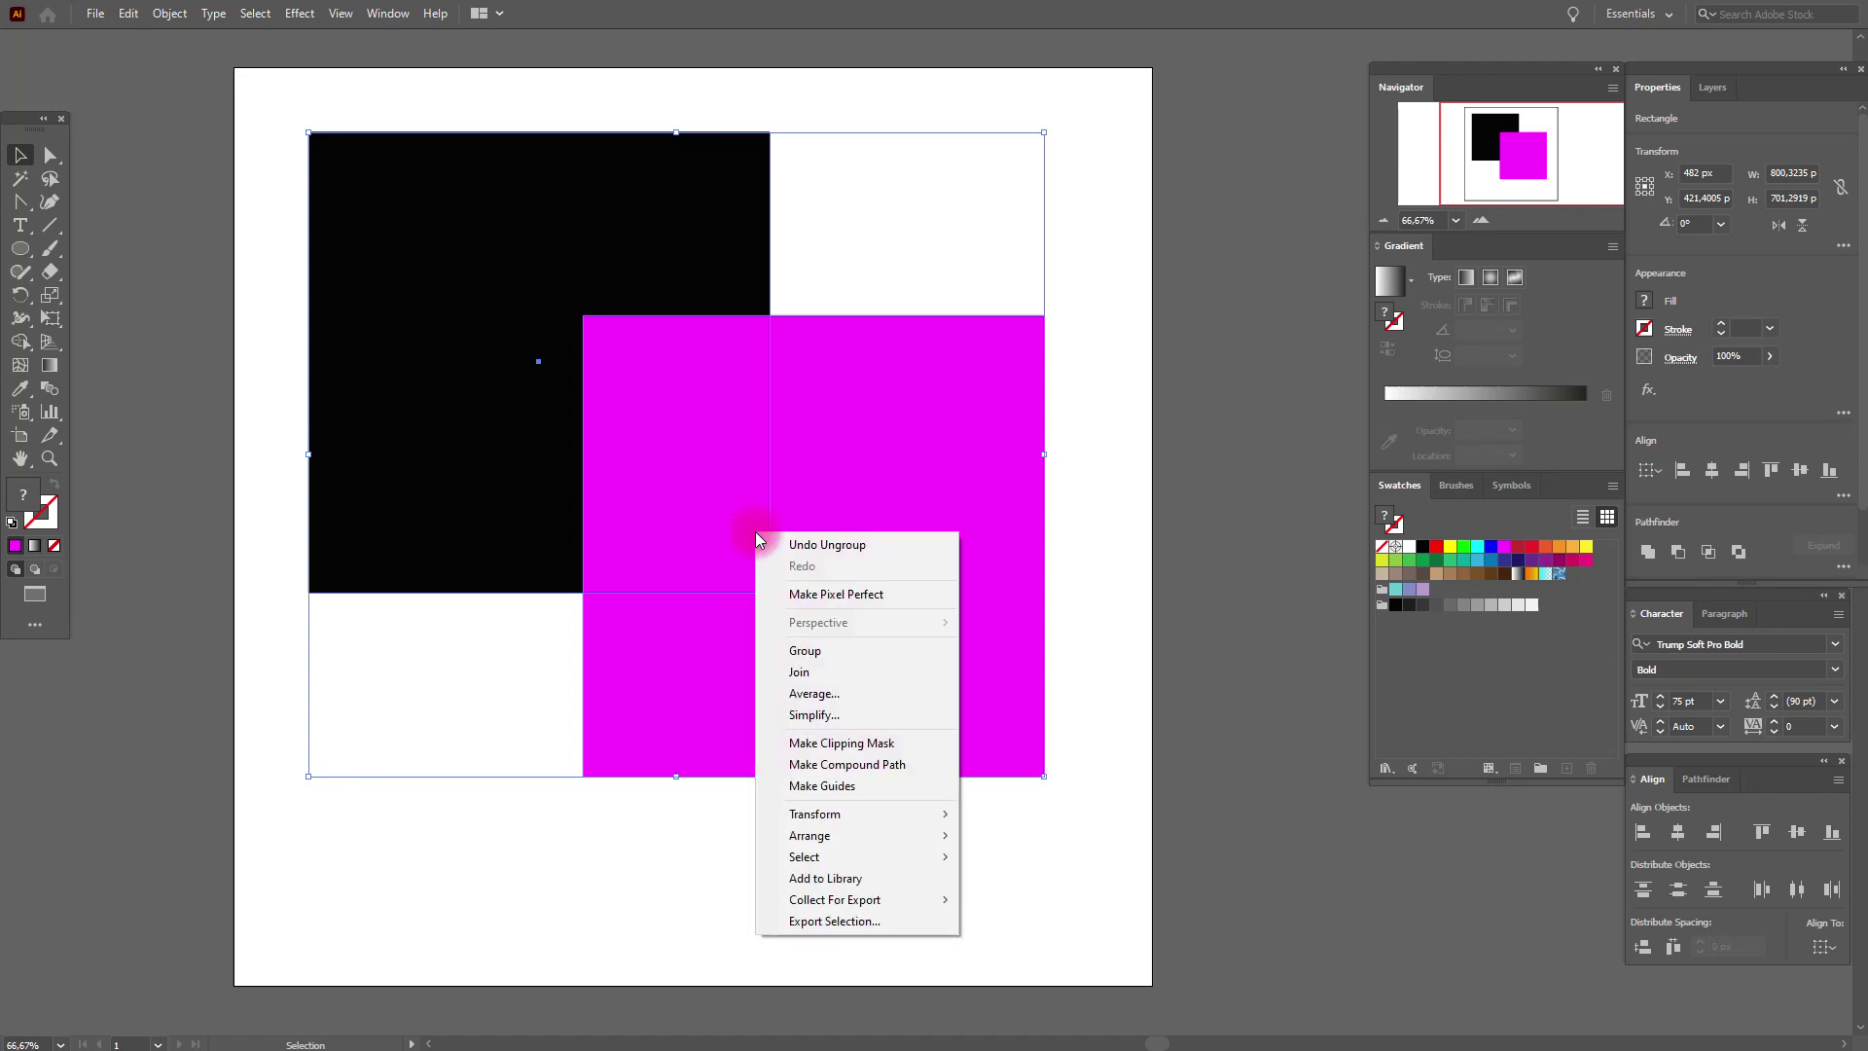
left_click(902, 749)
left_click(1087, 755)
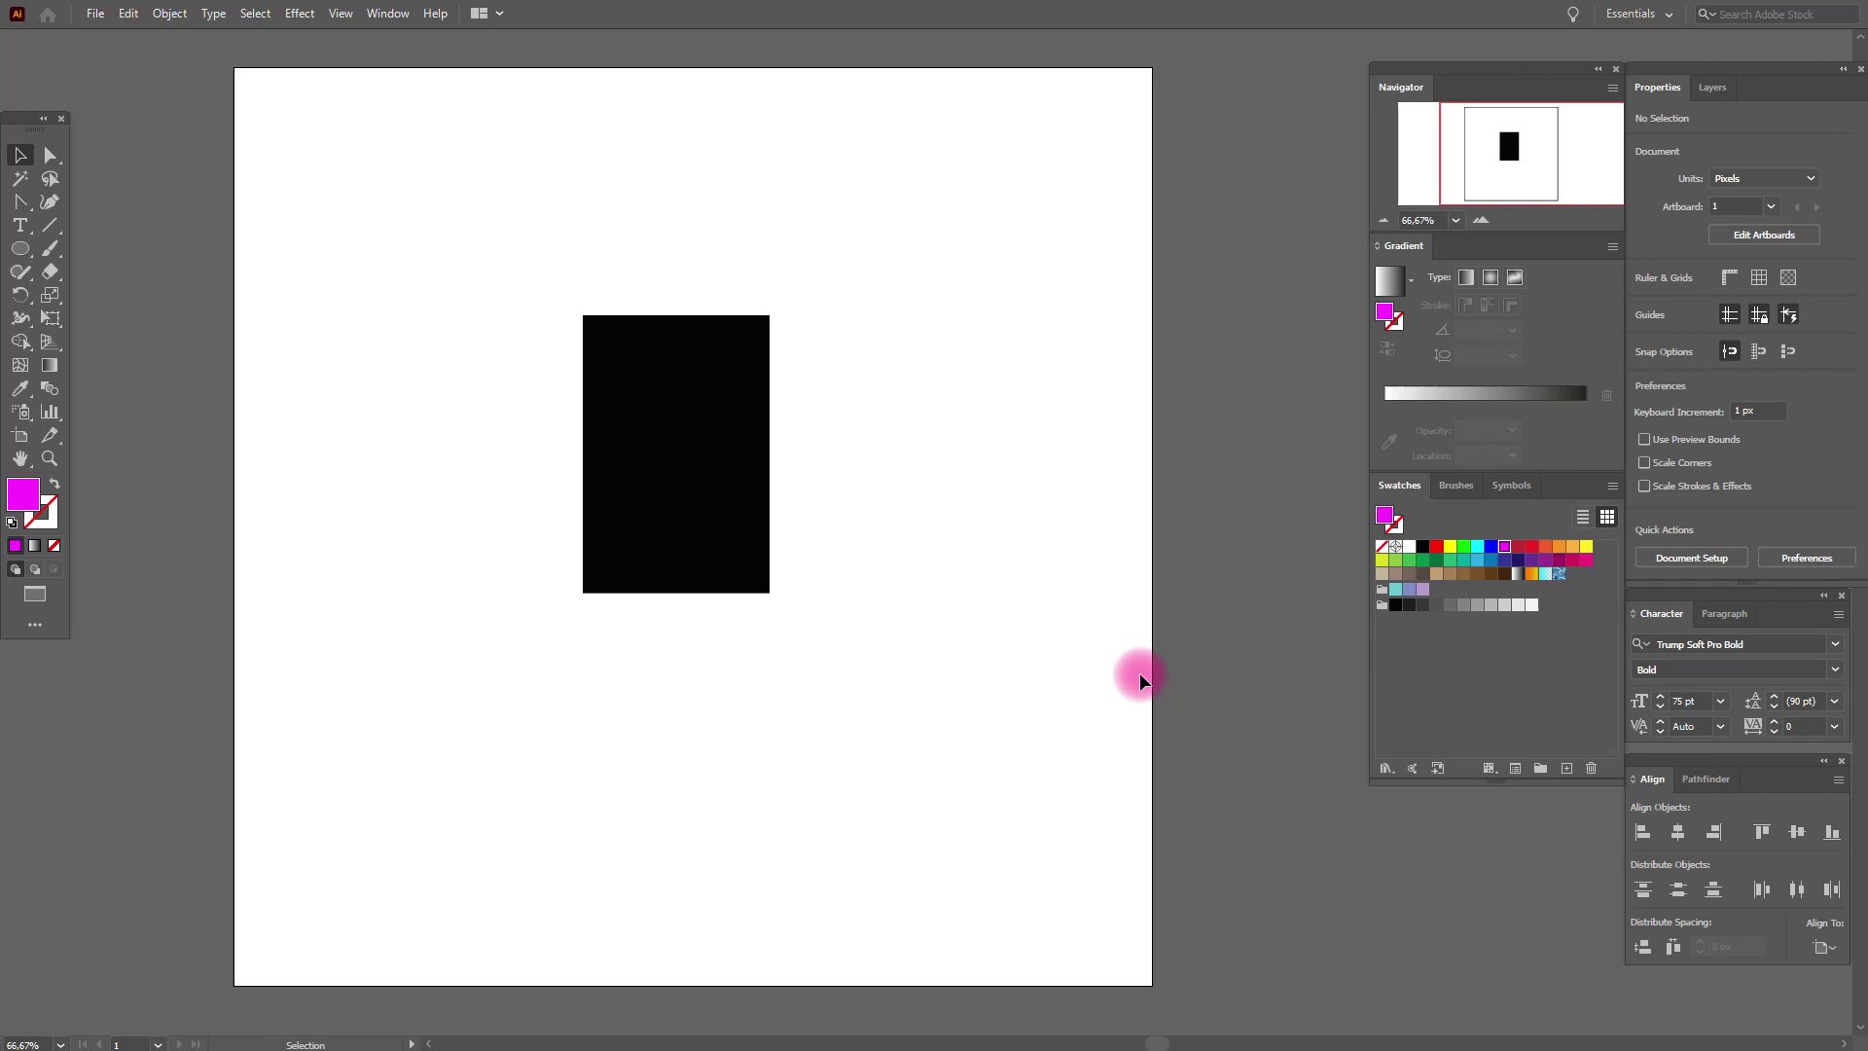
- Release the clipping mask and fill the unfilled square that served as the mask with magenta
left_click(169, 17)
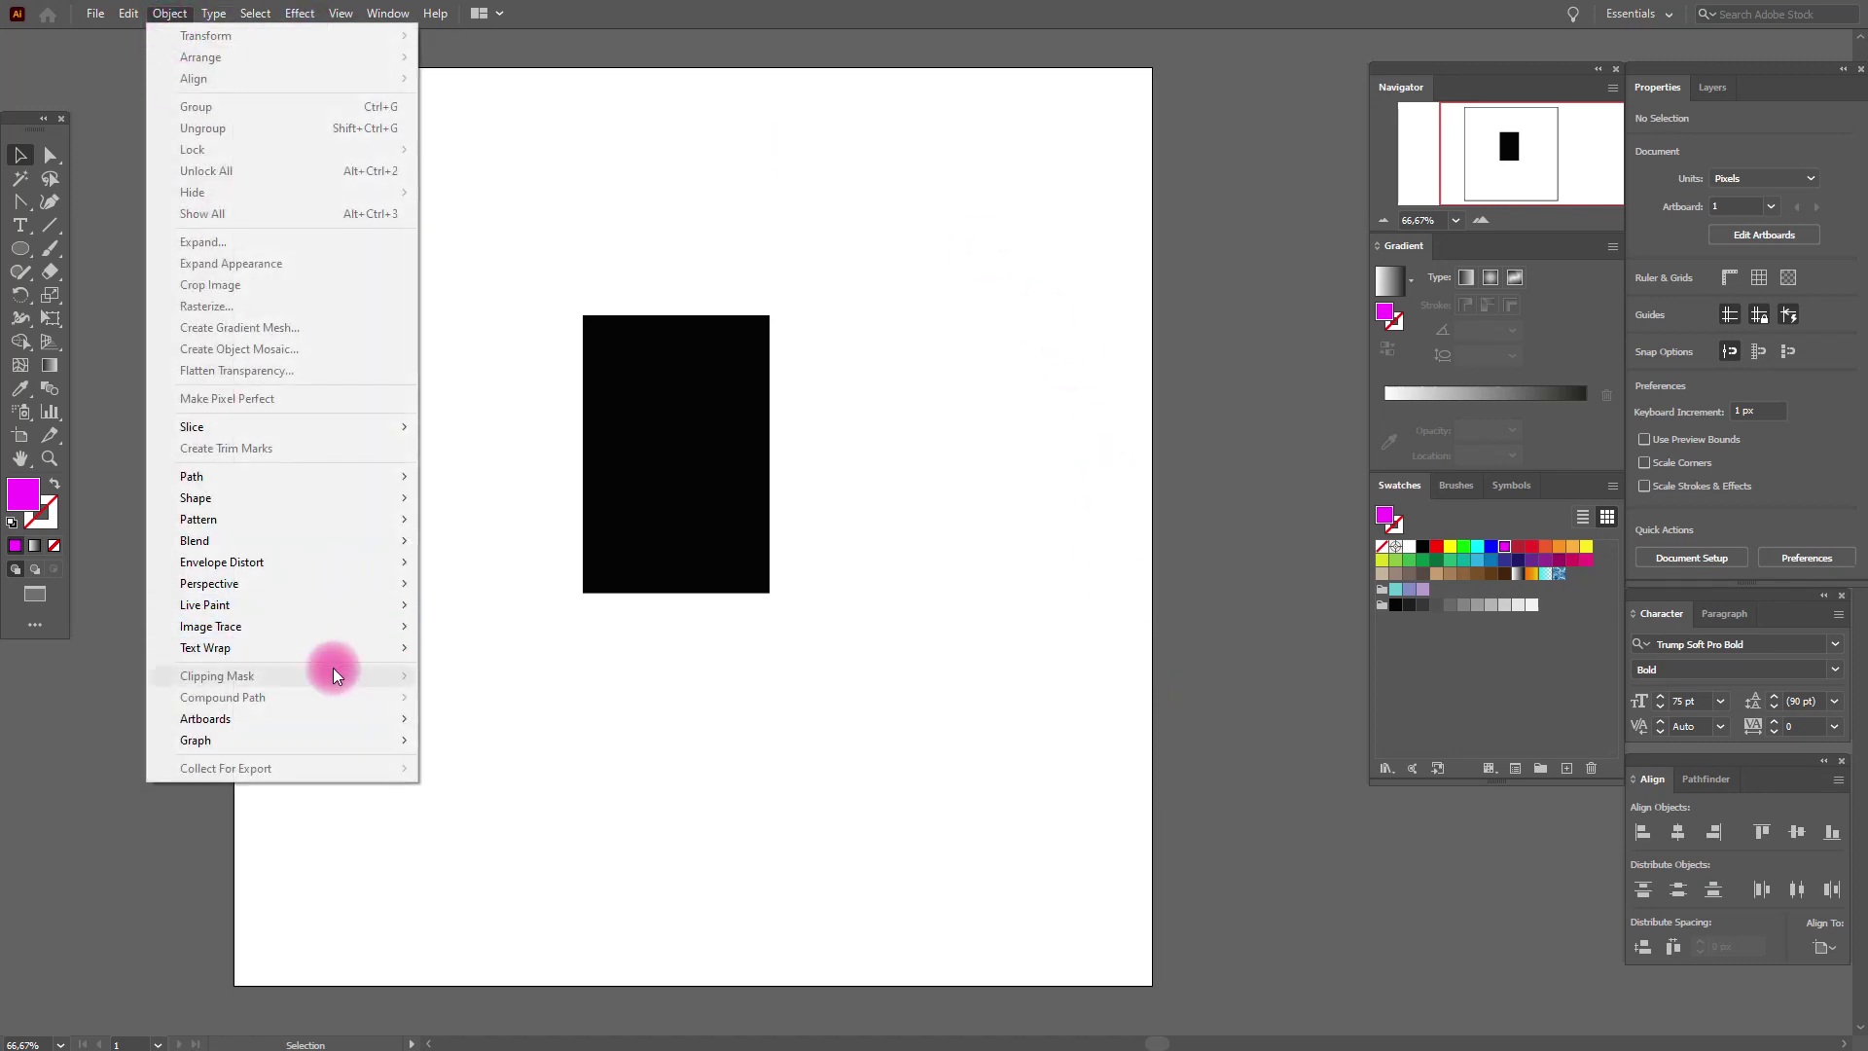
left_click(1095, 599)
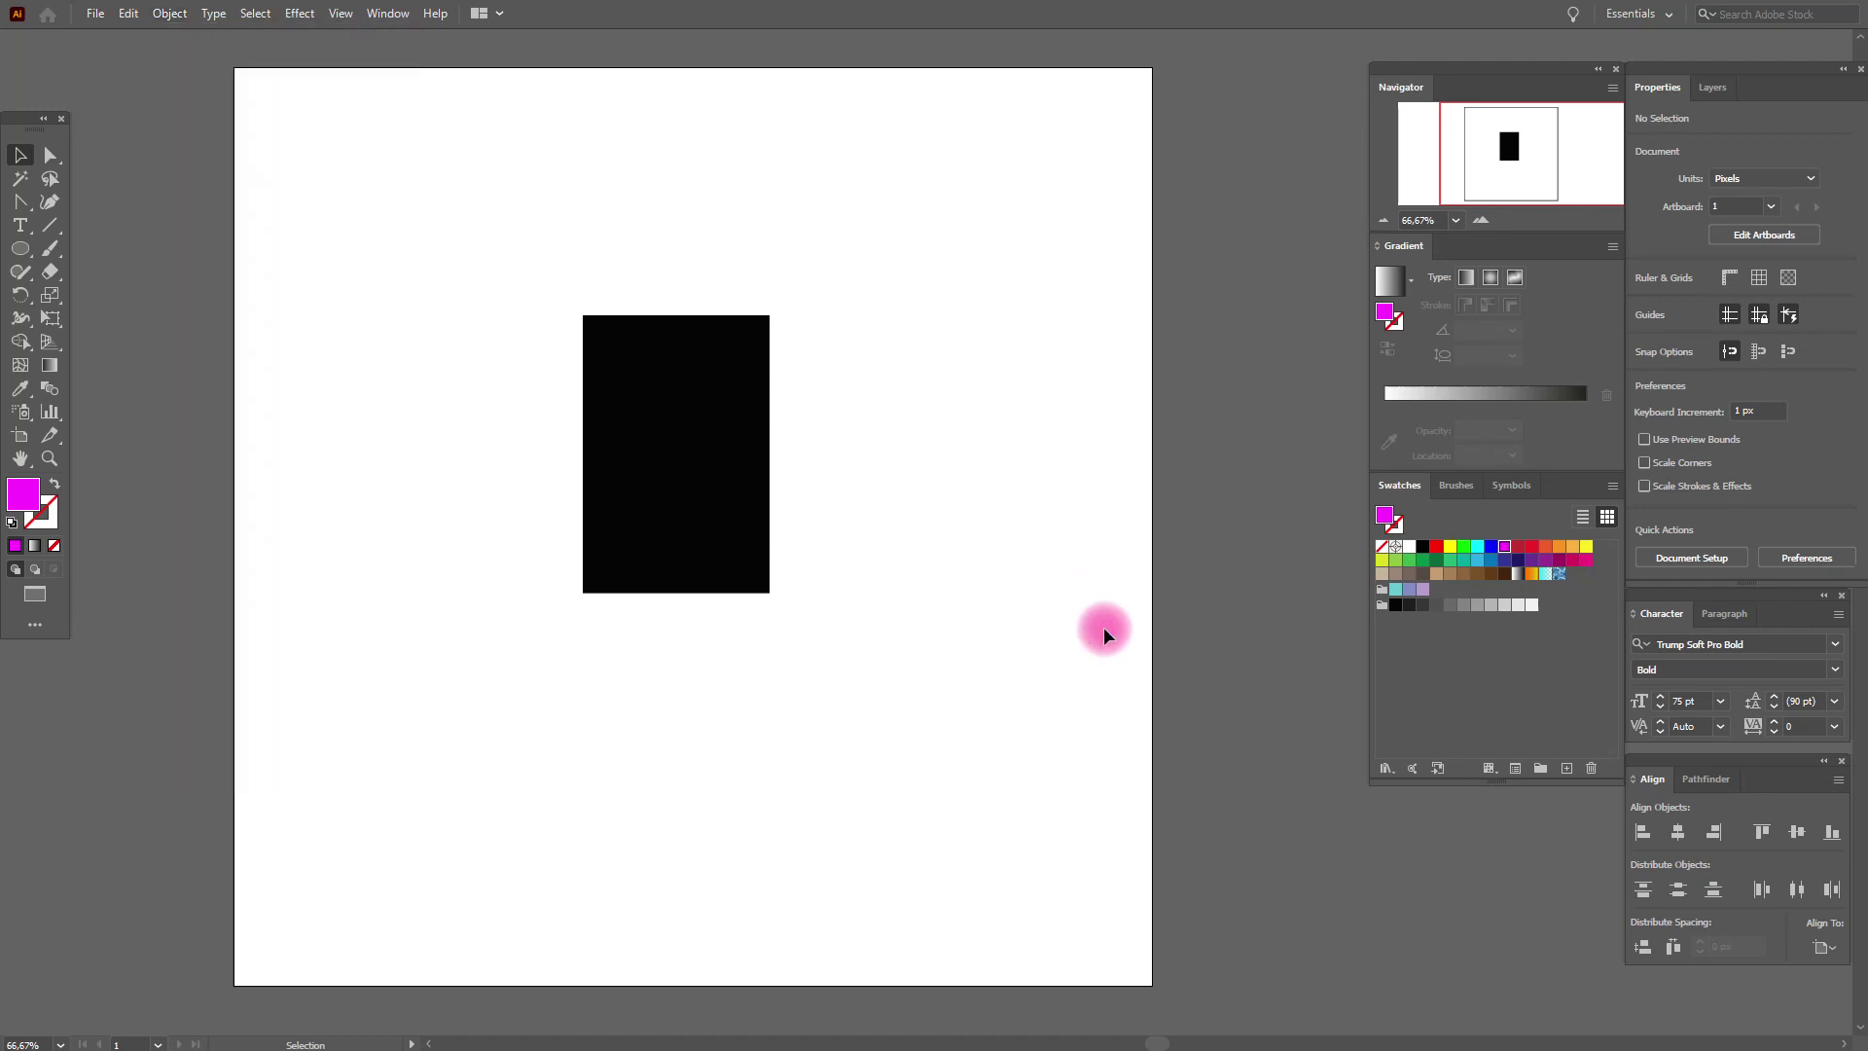
left_click(658, 410)
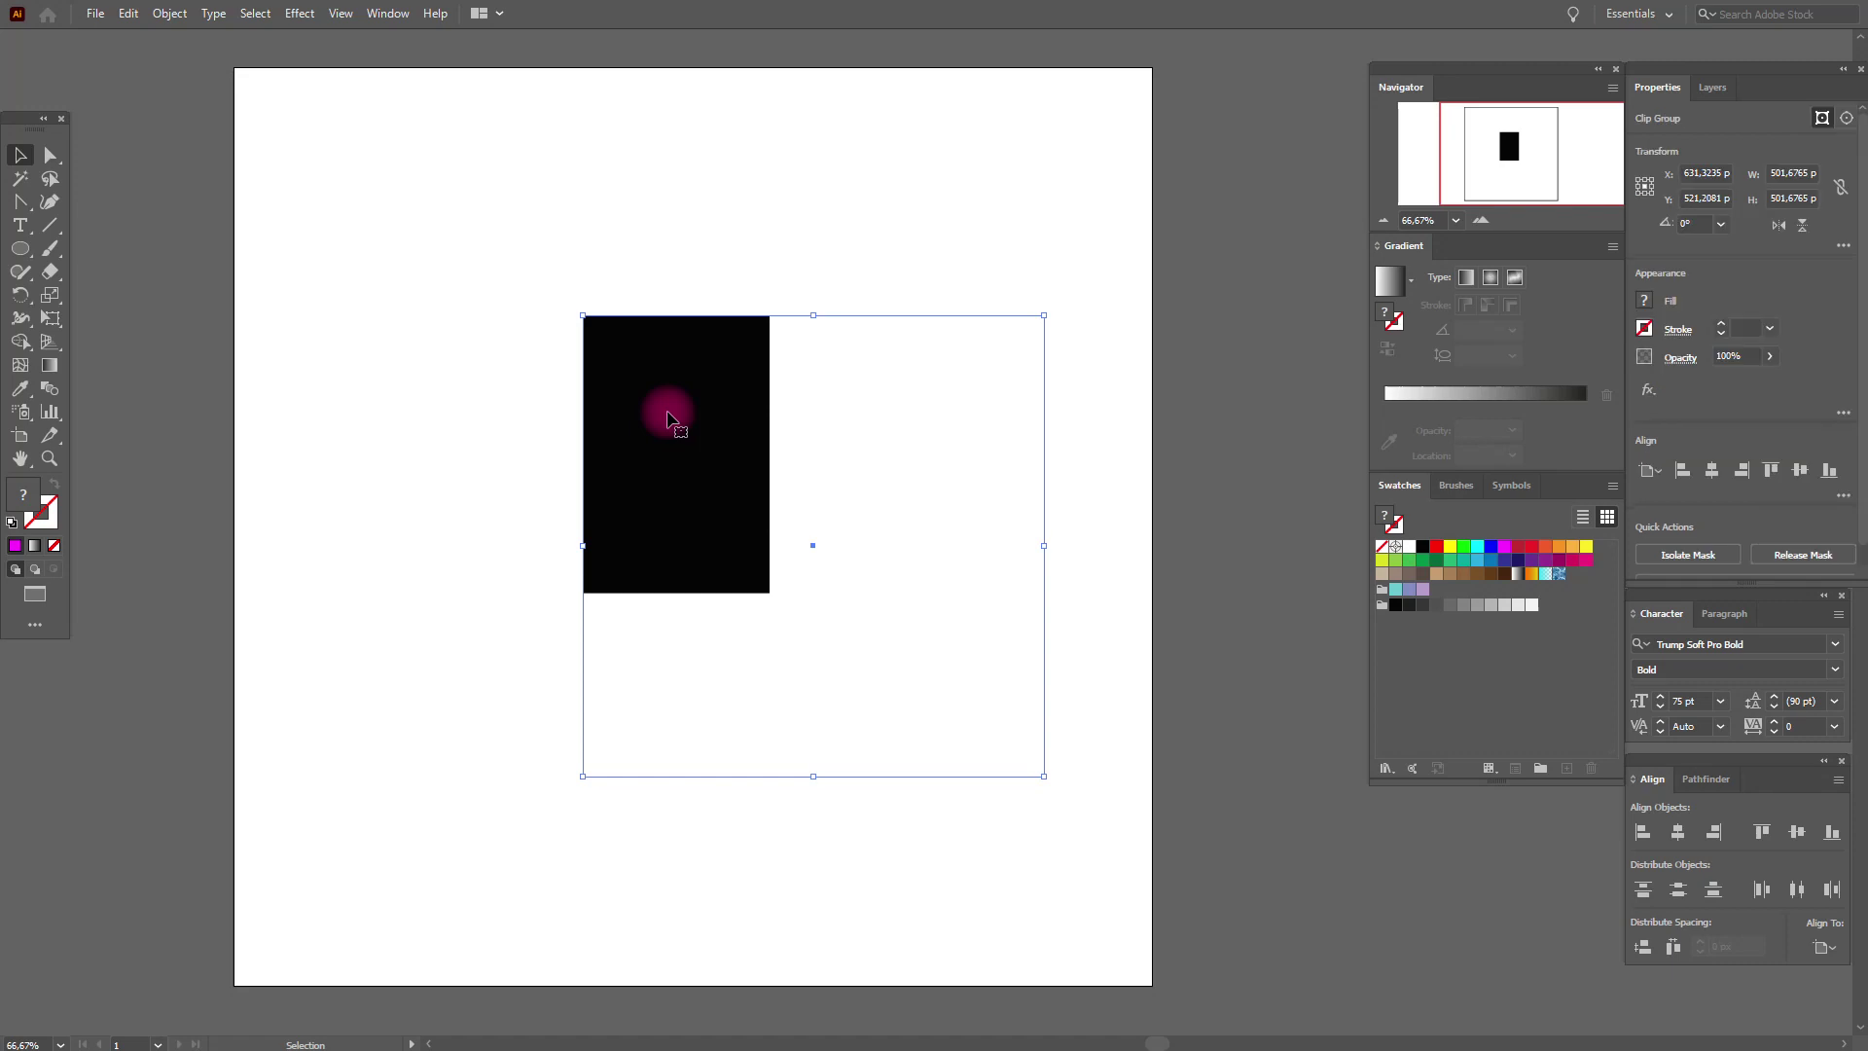
right_click(669, 416)
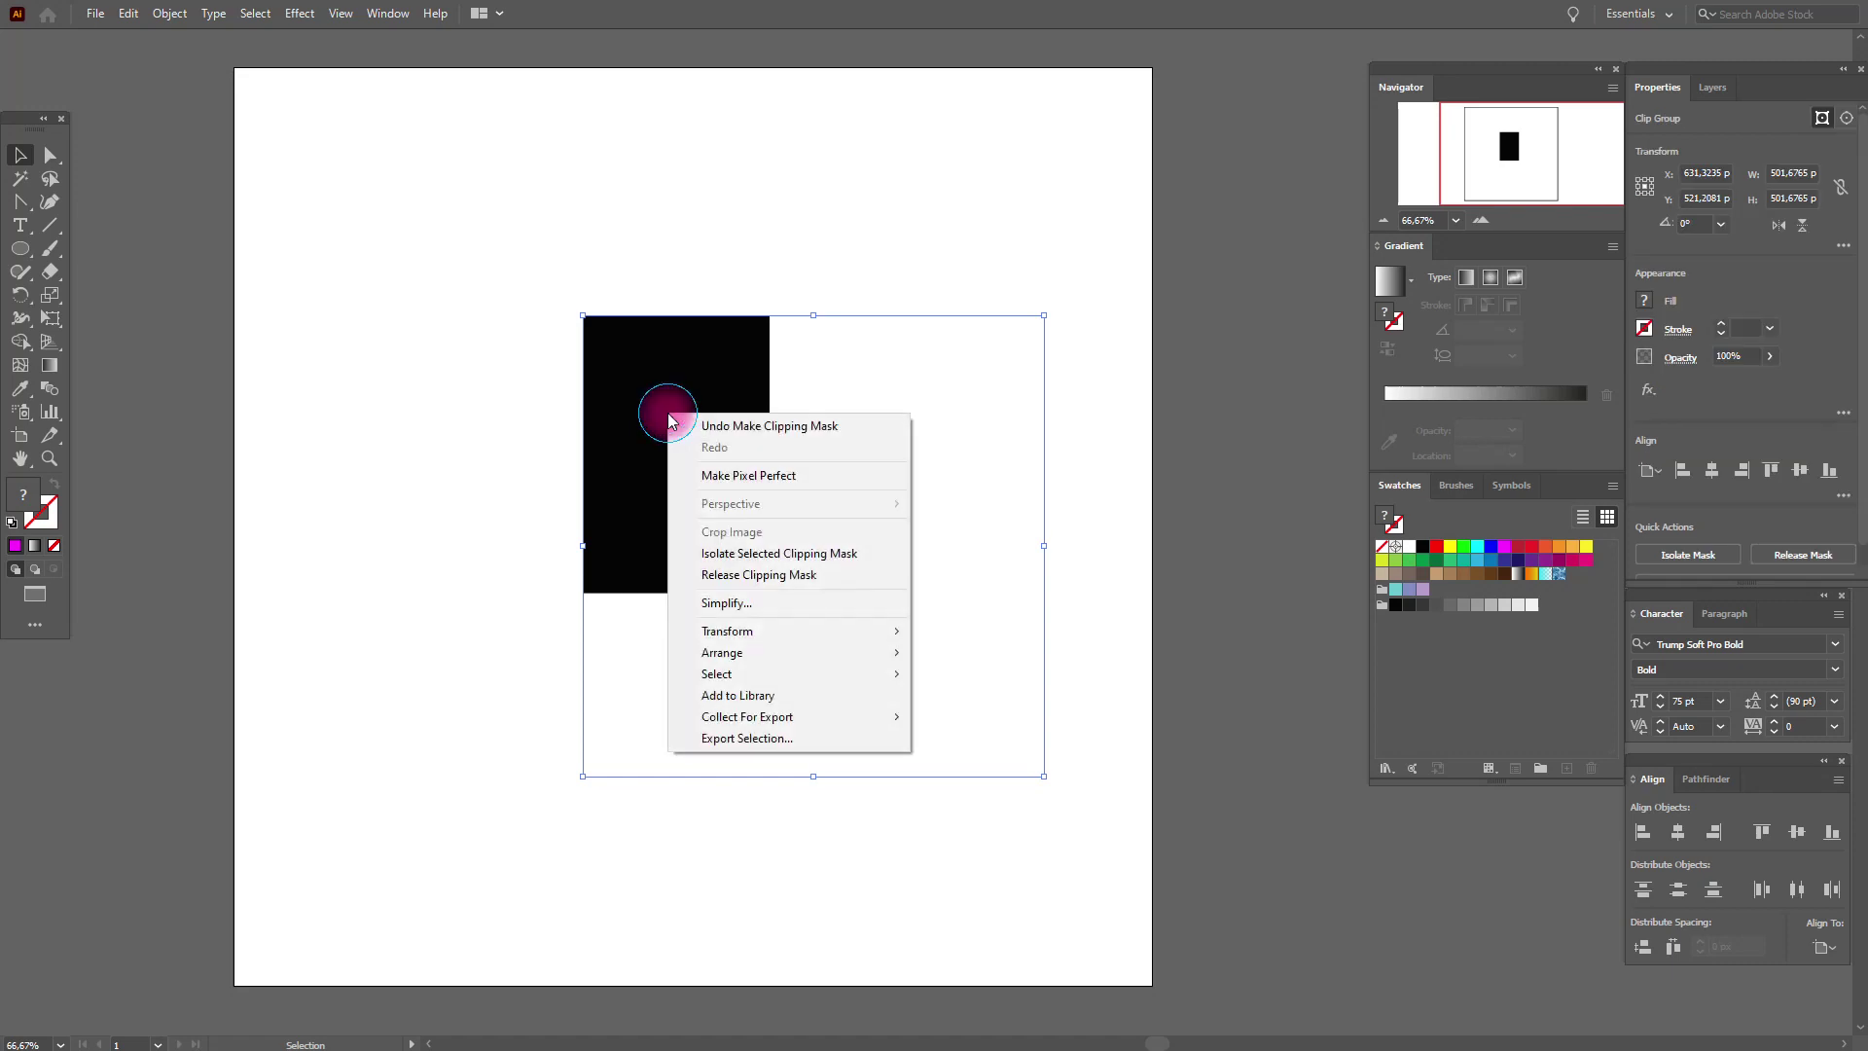
left_click(784, 582)
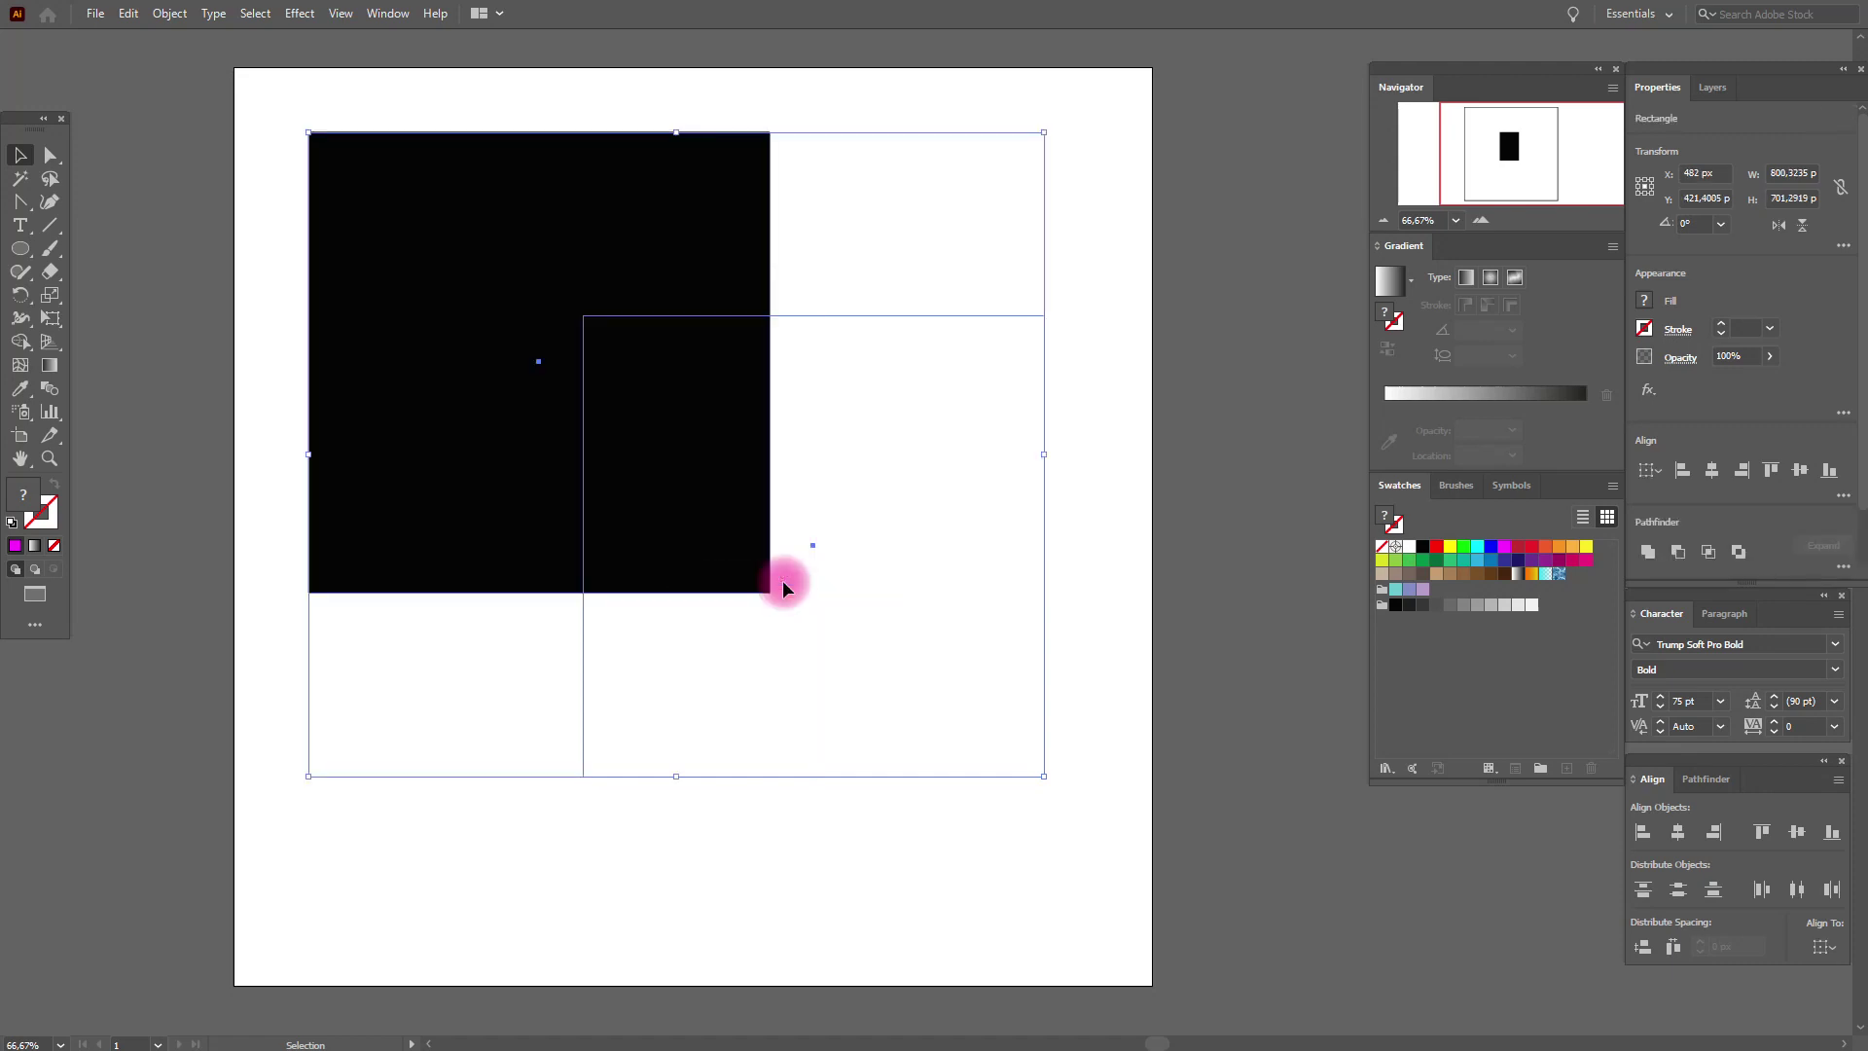
left_click(1146, 609)
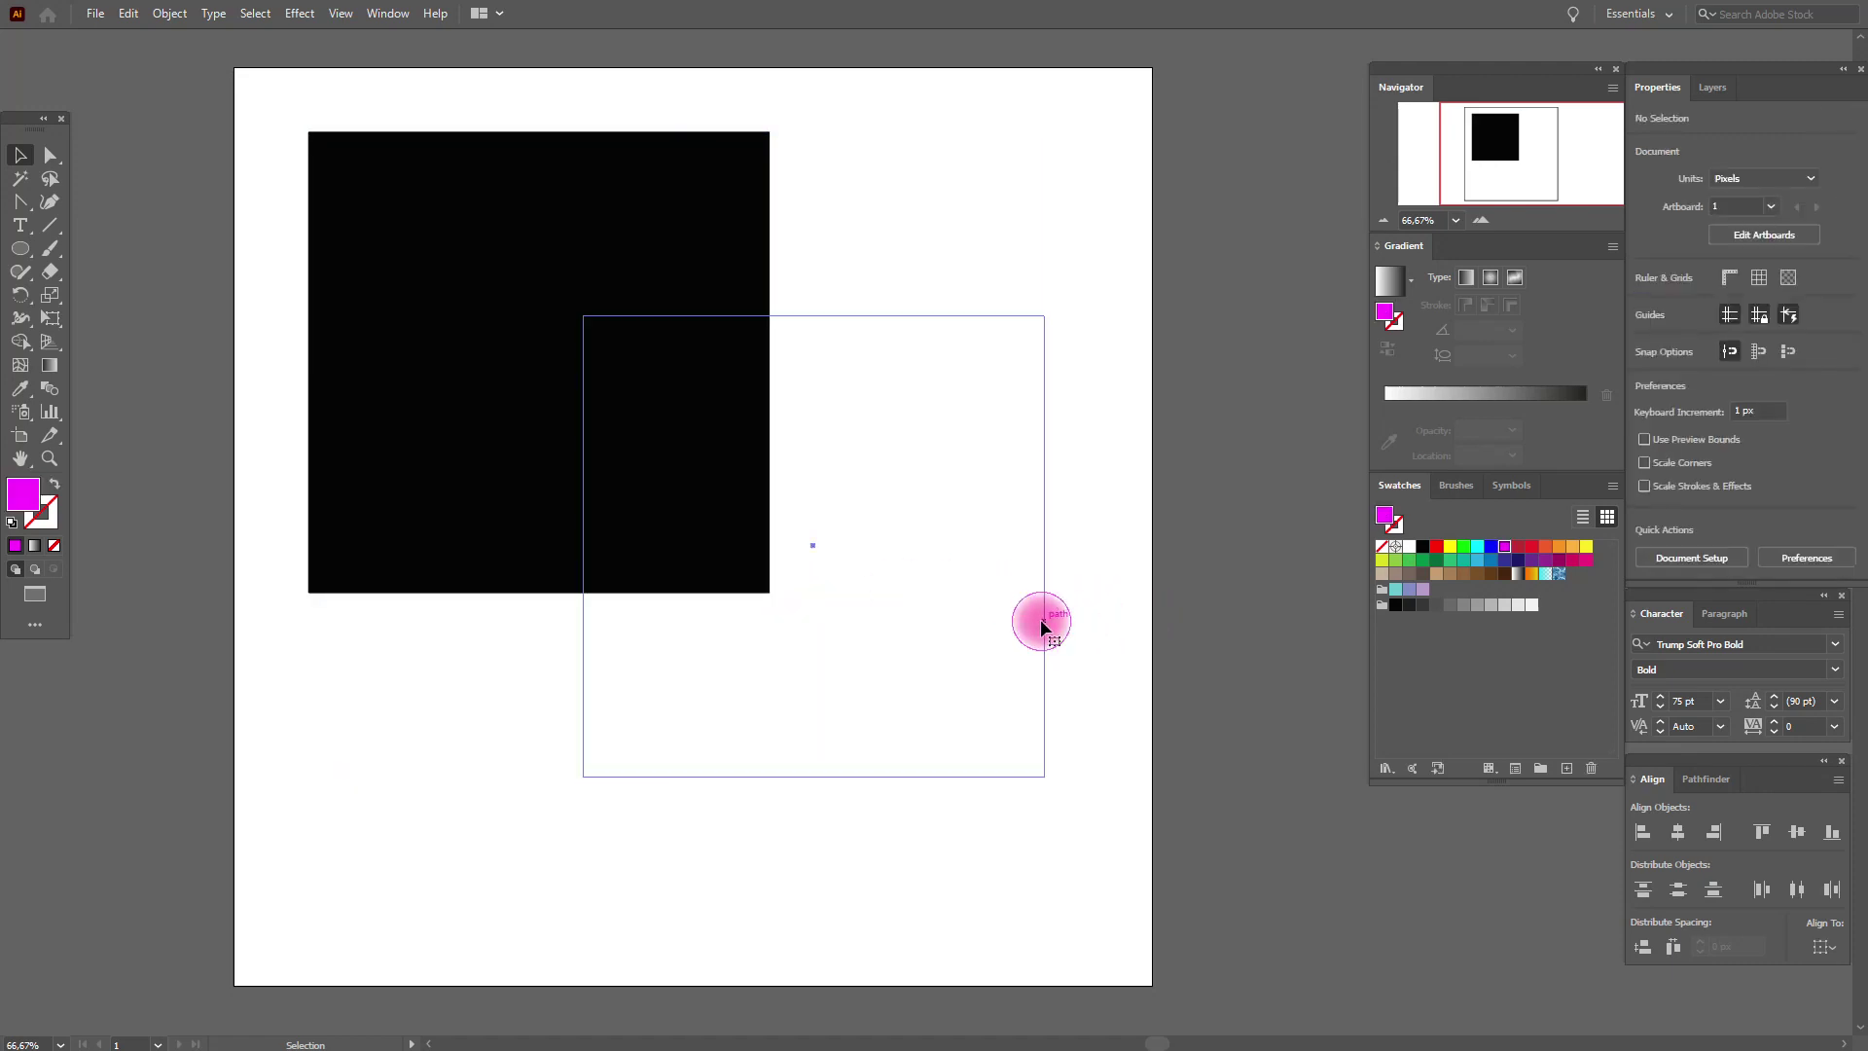
left_click(1041, 621)
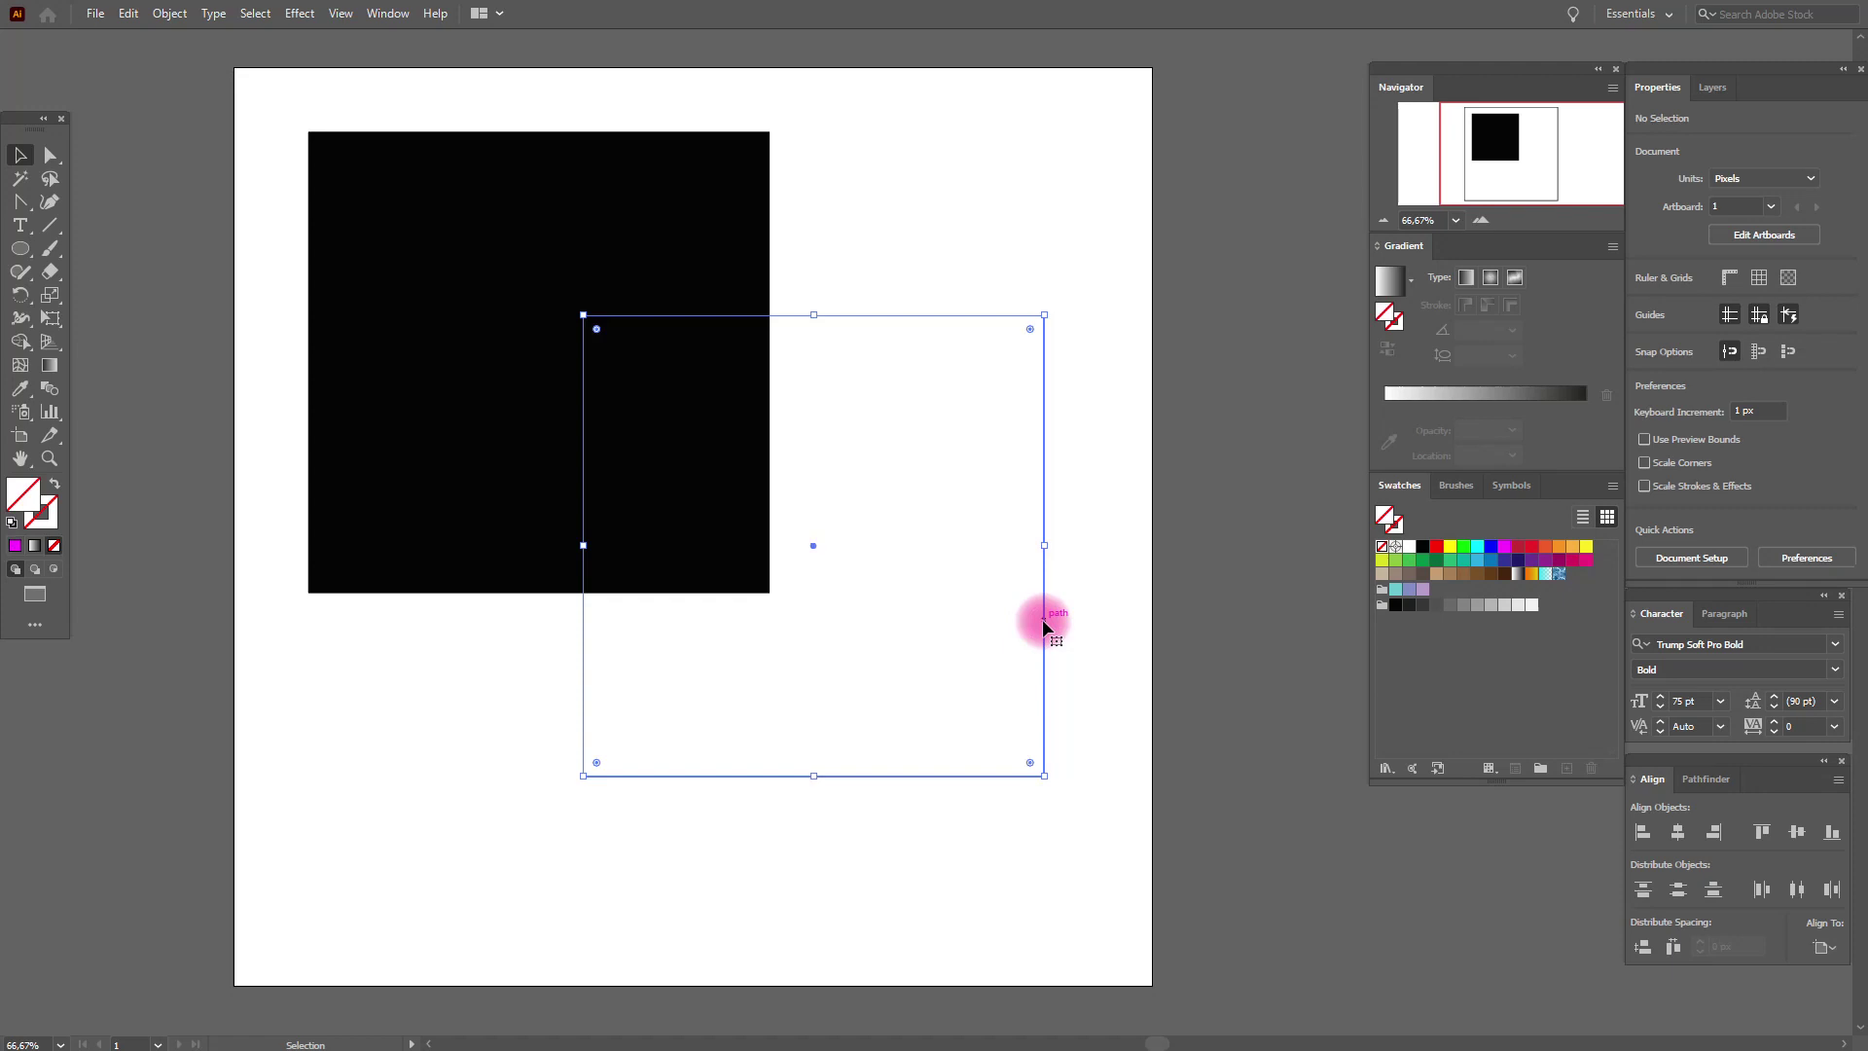
left_click(1506, 552)
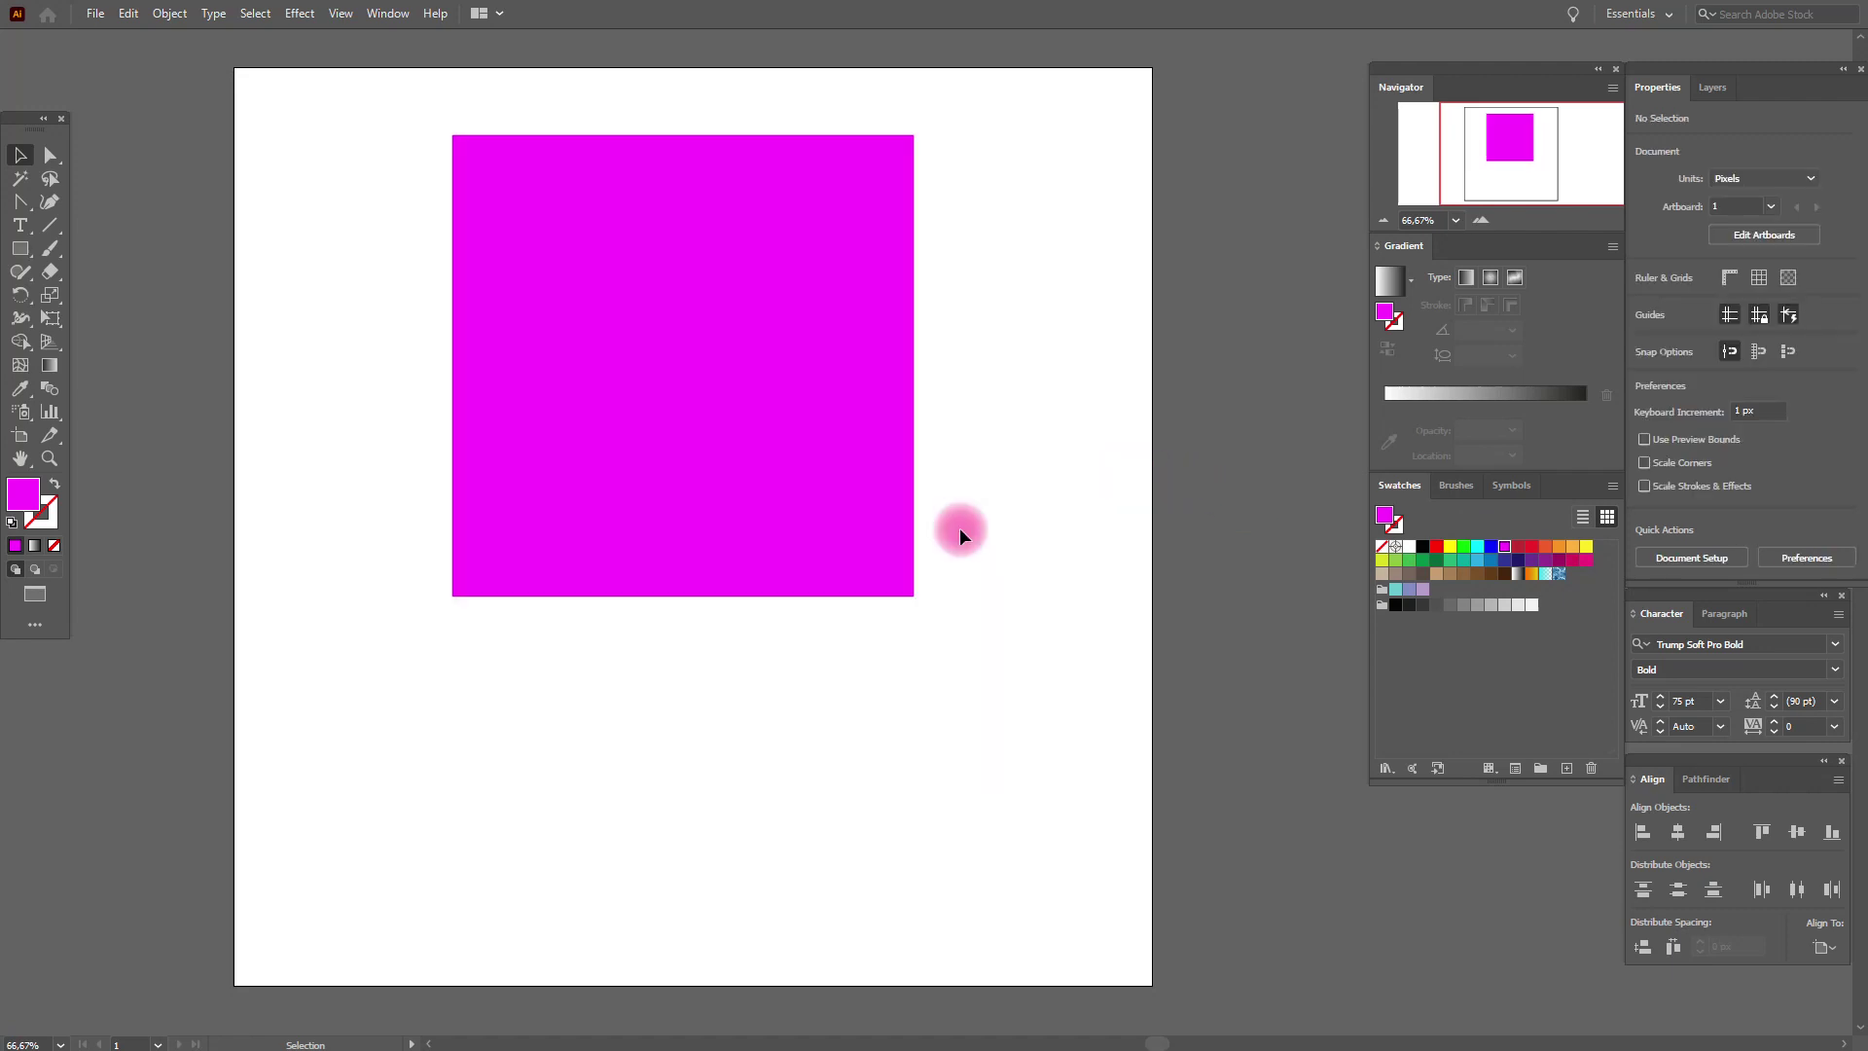
- Draw a text area about 730 × 292 px below the magenta square and replace its placeholder text with "I like you"
left_click(22, 227)
left_click_drag(402, 649, 1072, 914)
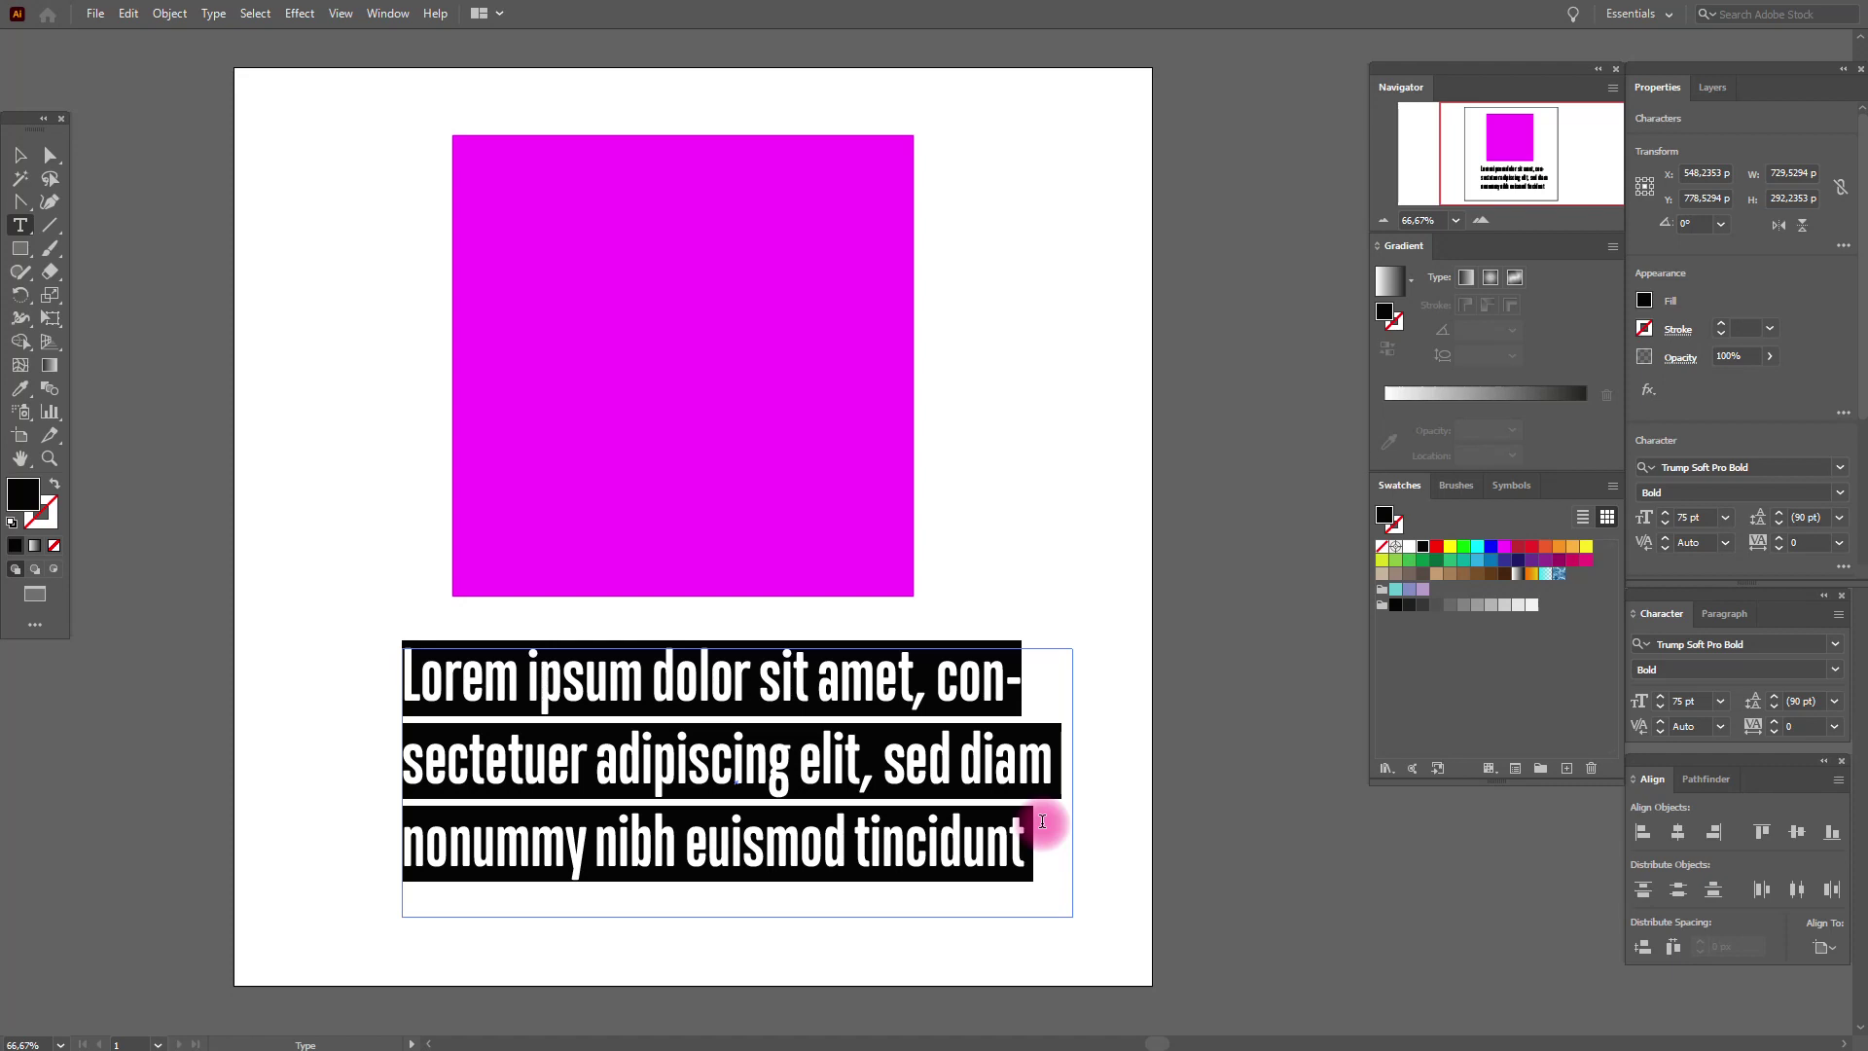
key("BackSpace")
type("I like you")
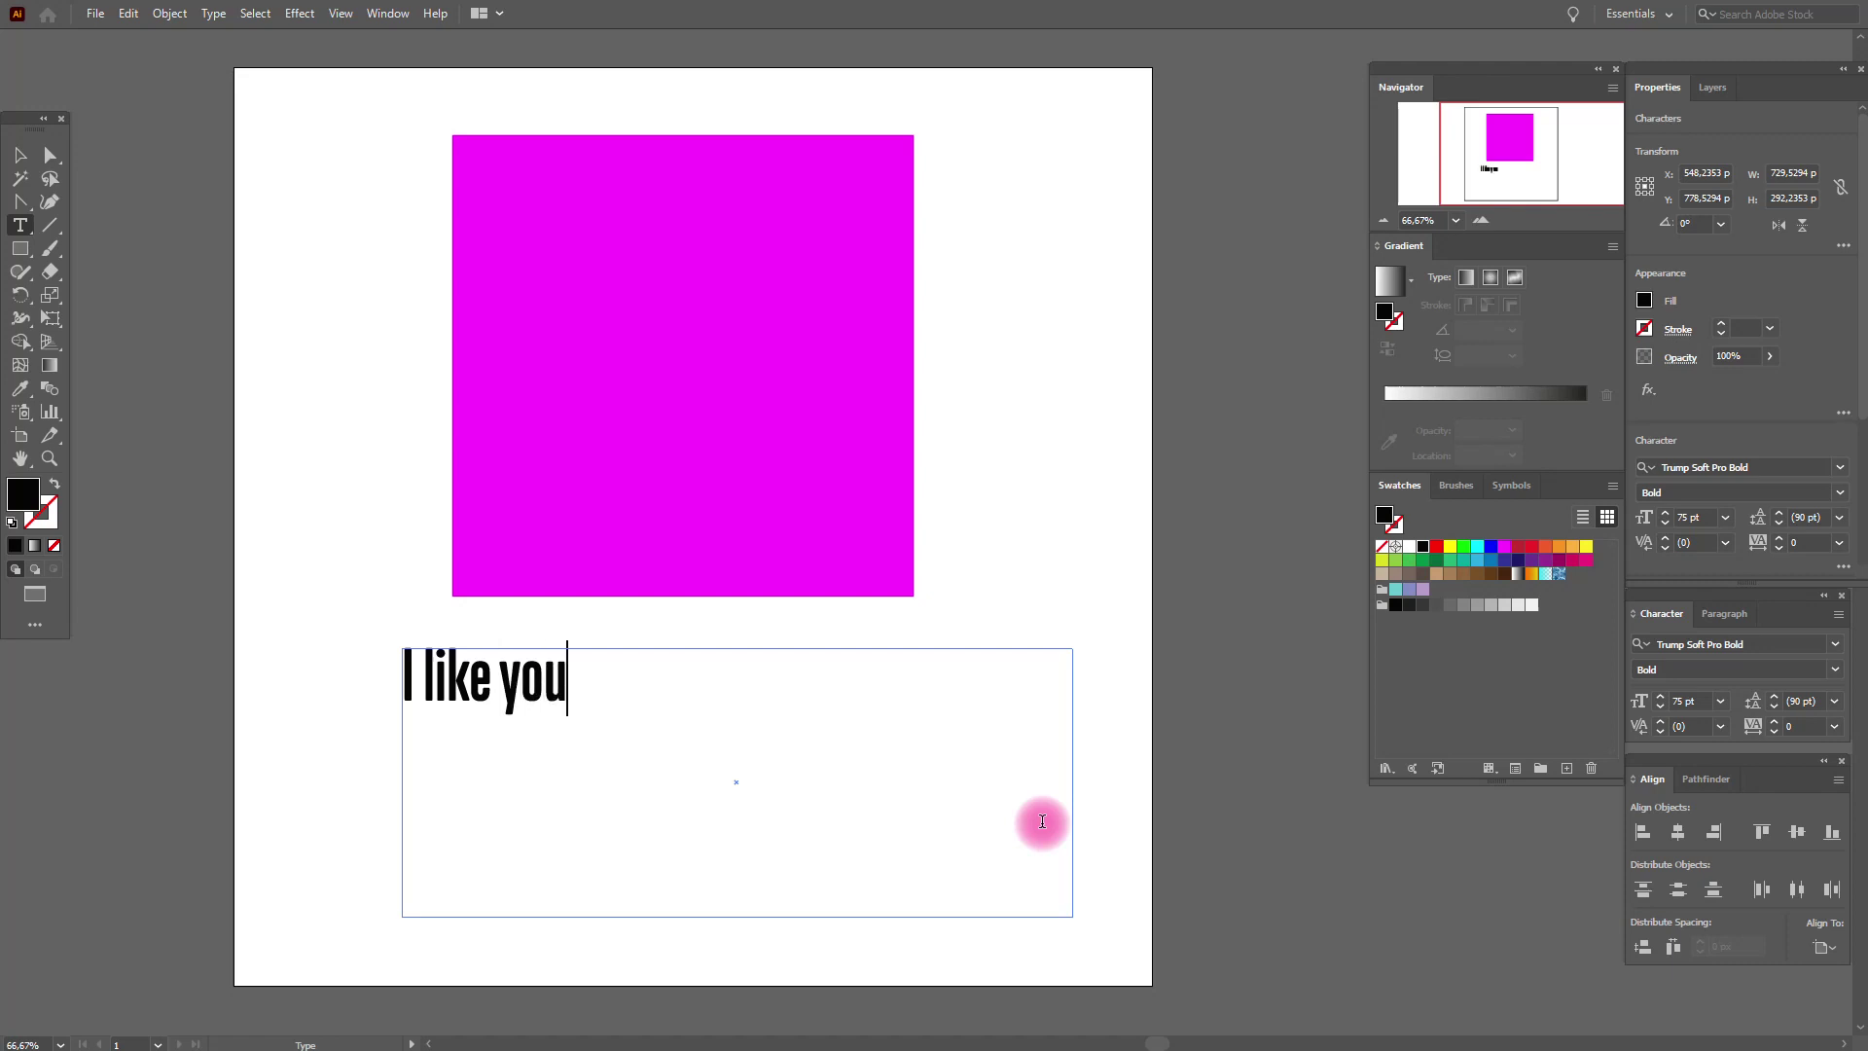
- Move the "I like you" text to the right, centred roughly under the magenta square, and deselect it
left_click(20, 155)
left_click_drag(505, 686, 698, 681)
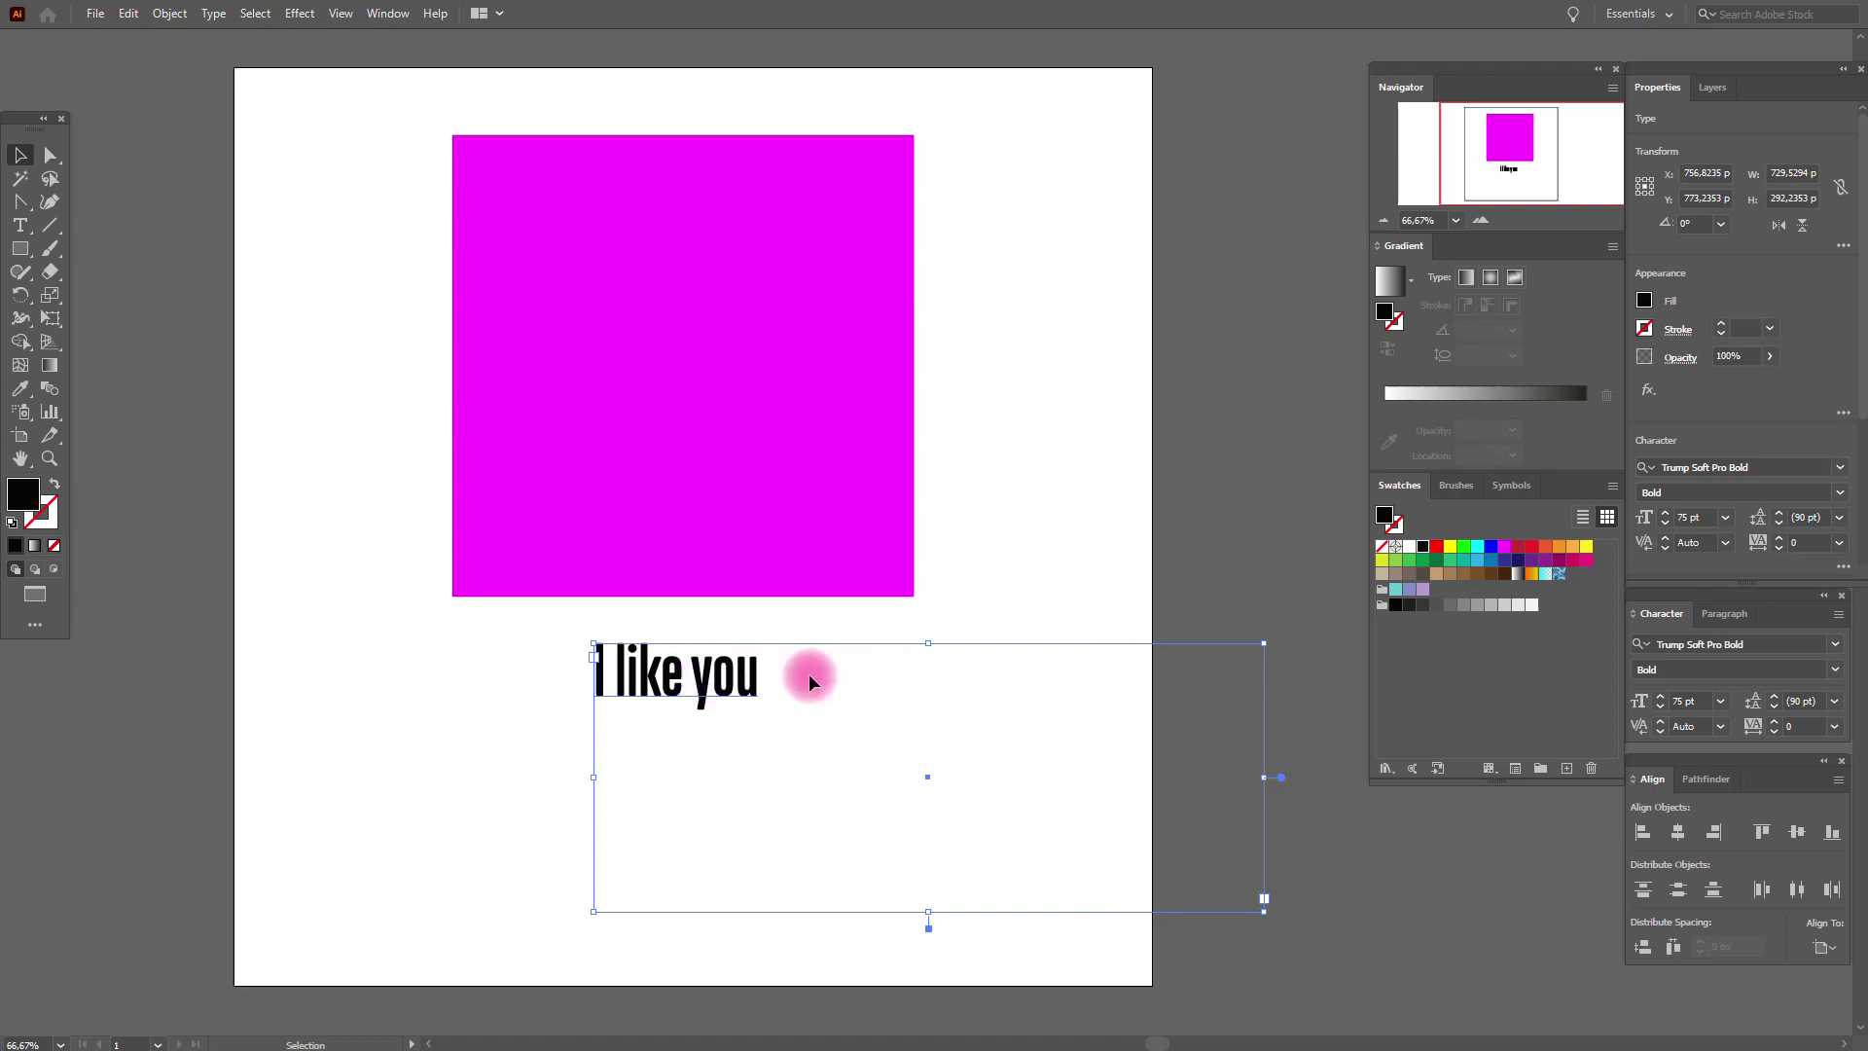
left_click(1017, 496)
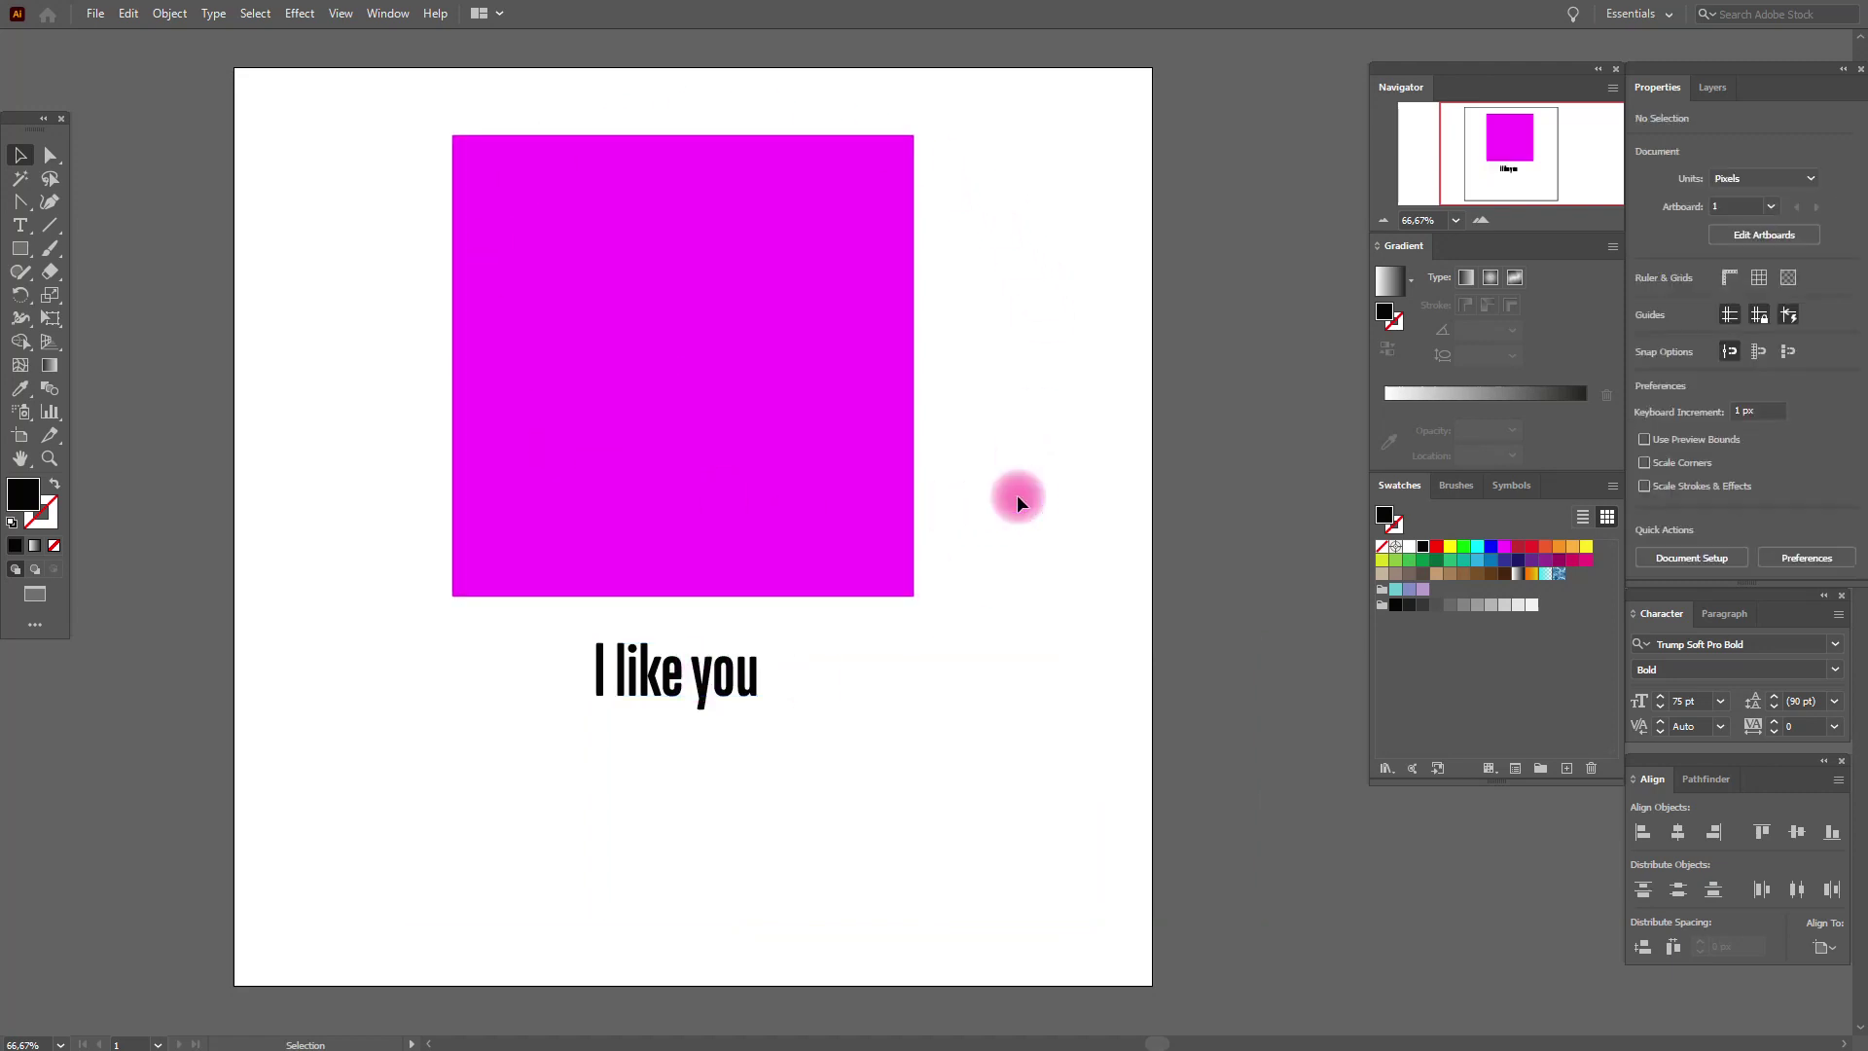
- Convert the "I like you" text to outlines
left_click(754, 684)
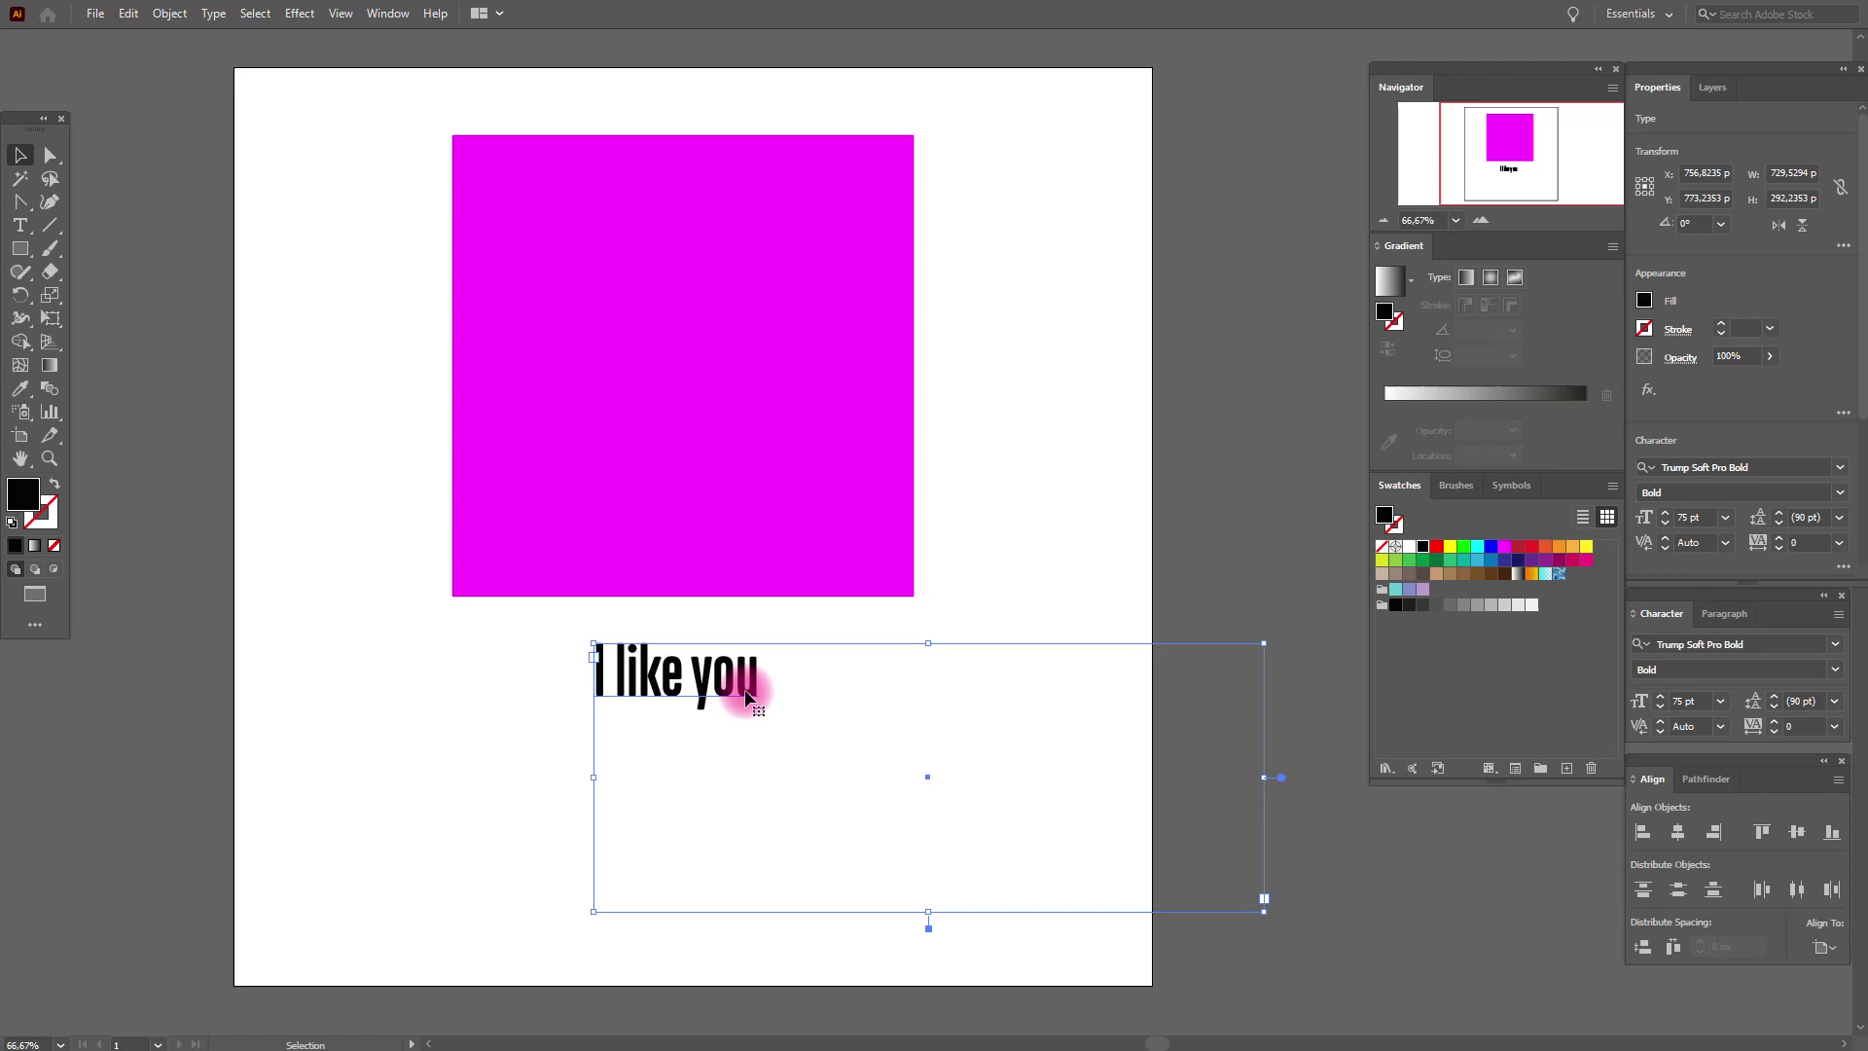
right_click(746, 697)
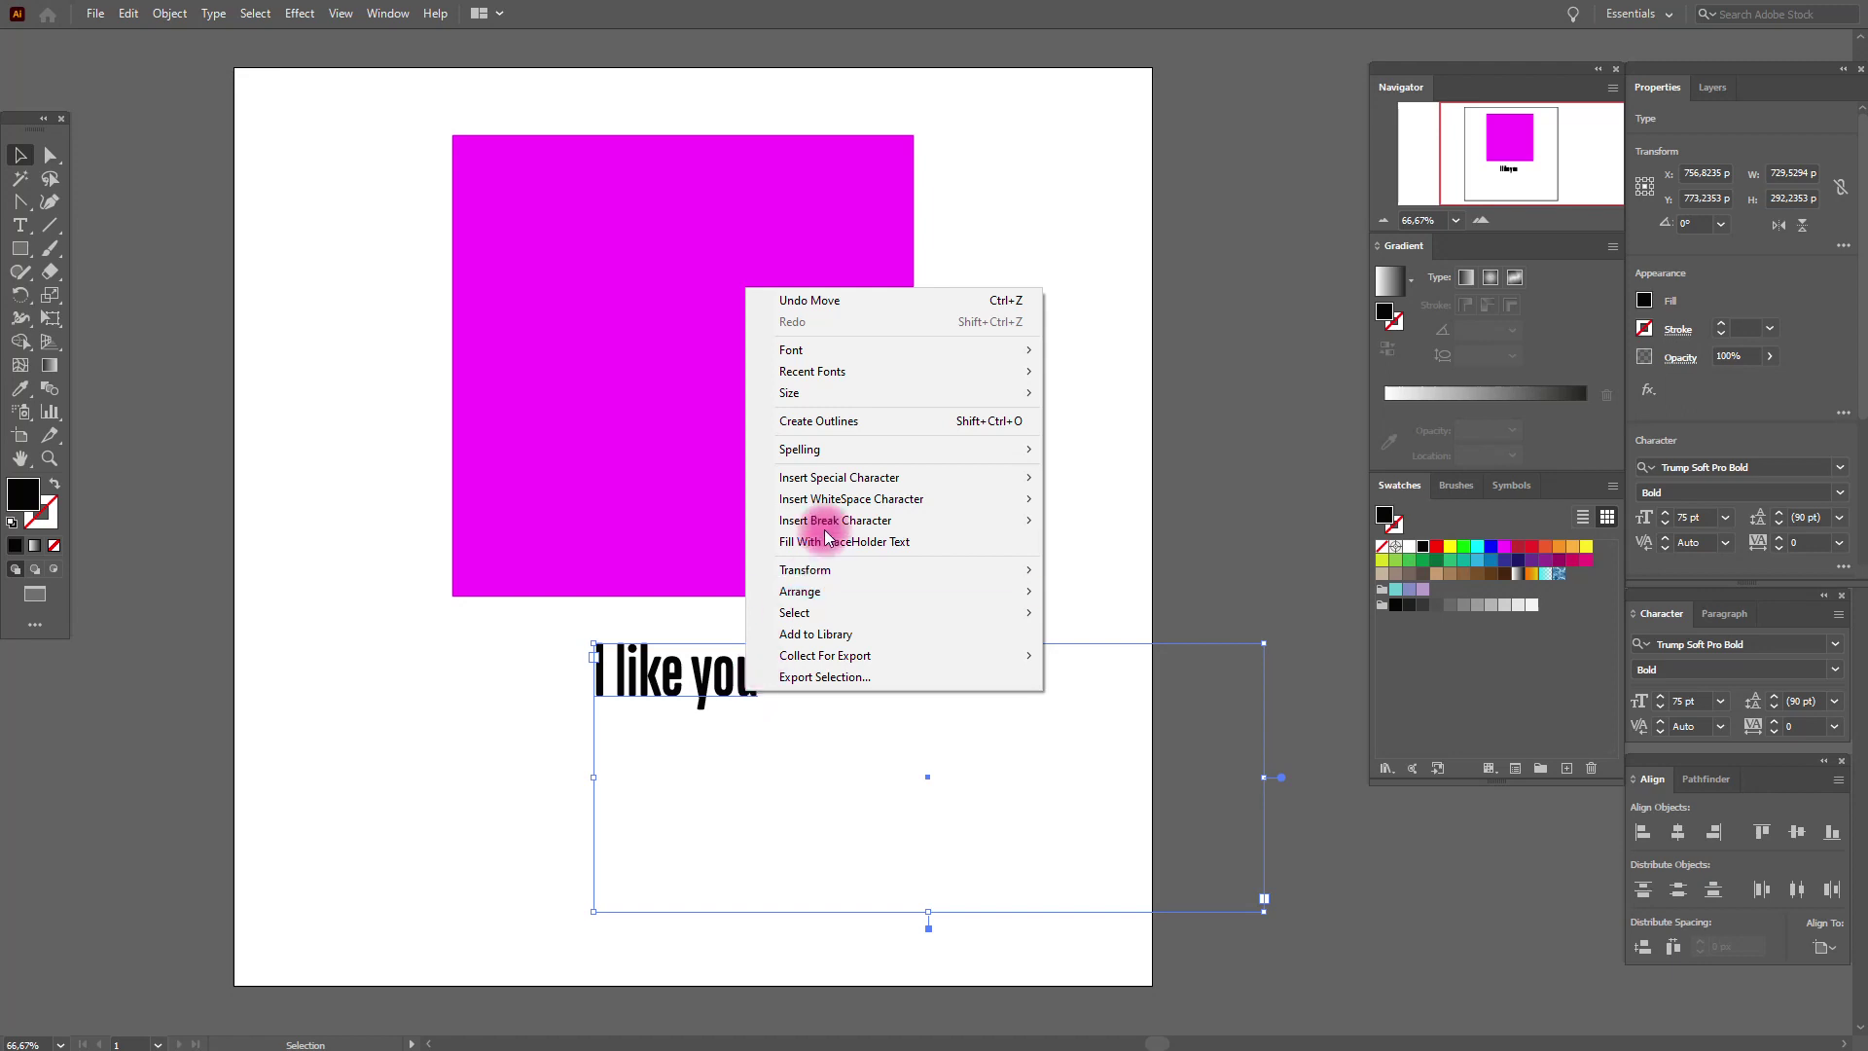
left_click(852, 428)
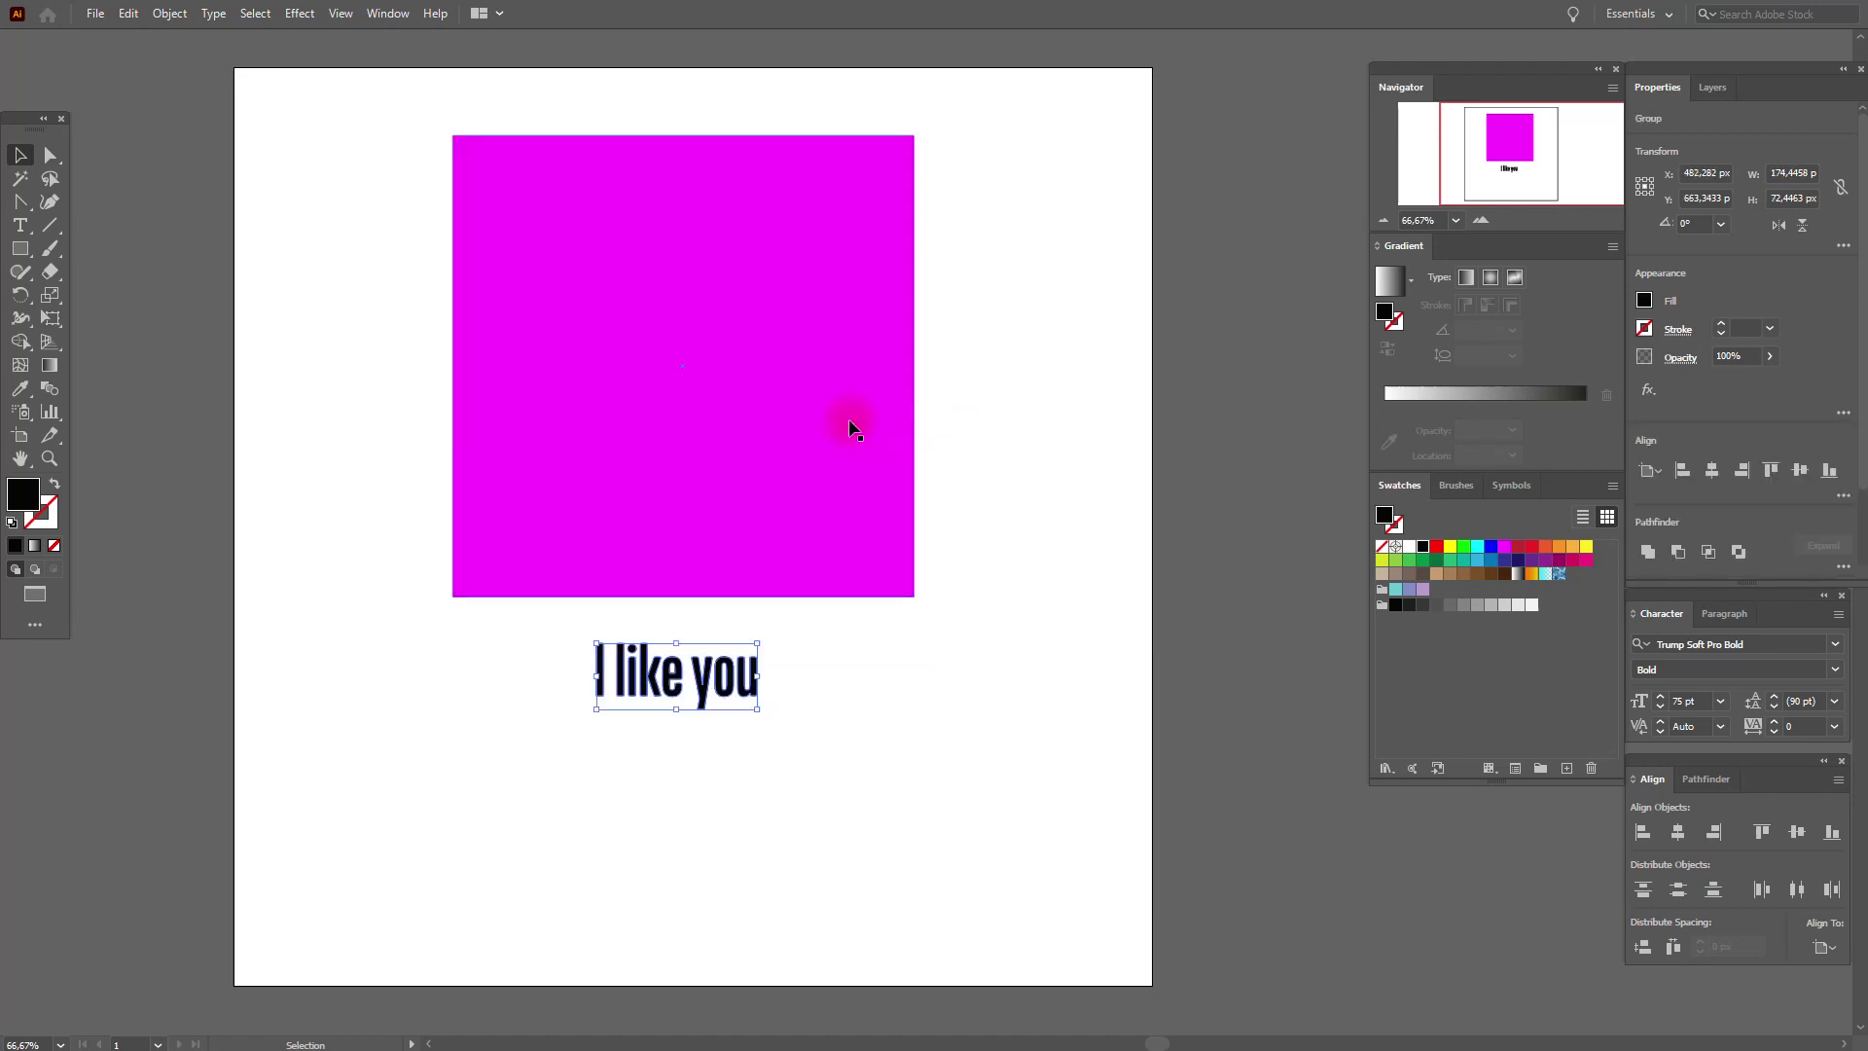
- Enlarge the outlined "I like you" text proportionally to about 306 × 127 px, keeping its top edge in place, and deselect it
left_click_drag(676, 708, 667, 763)
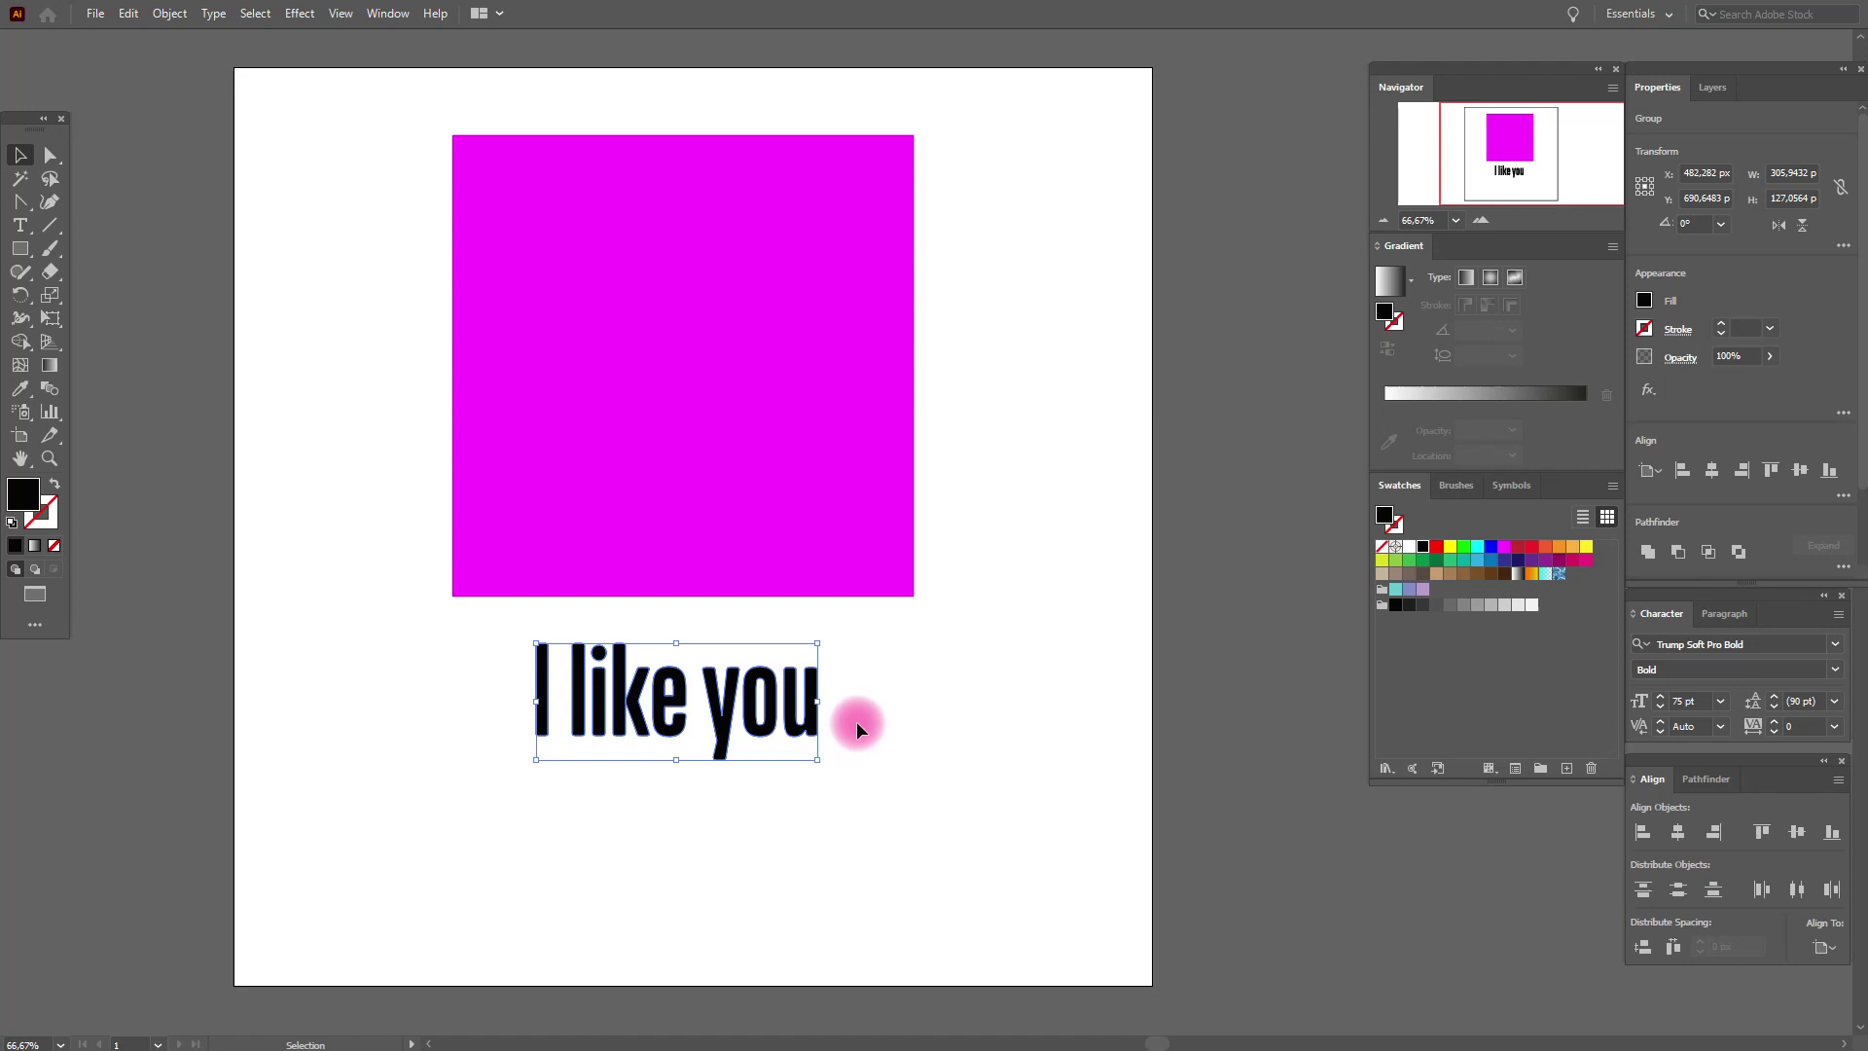
left_click(897, 692)
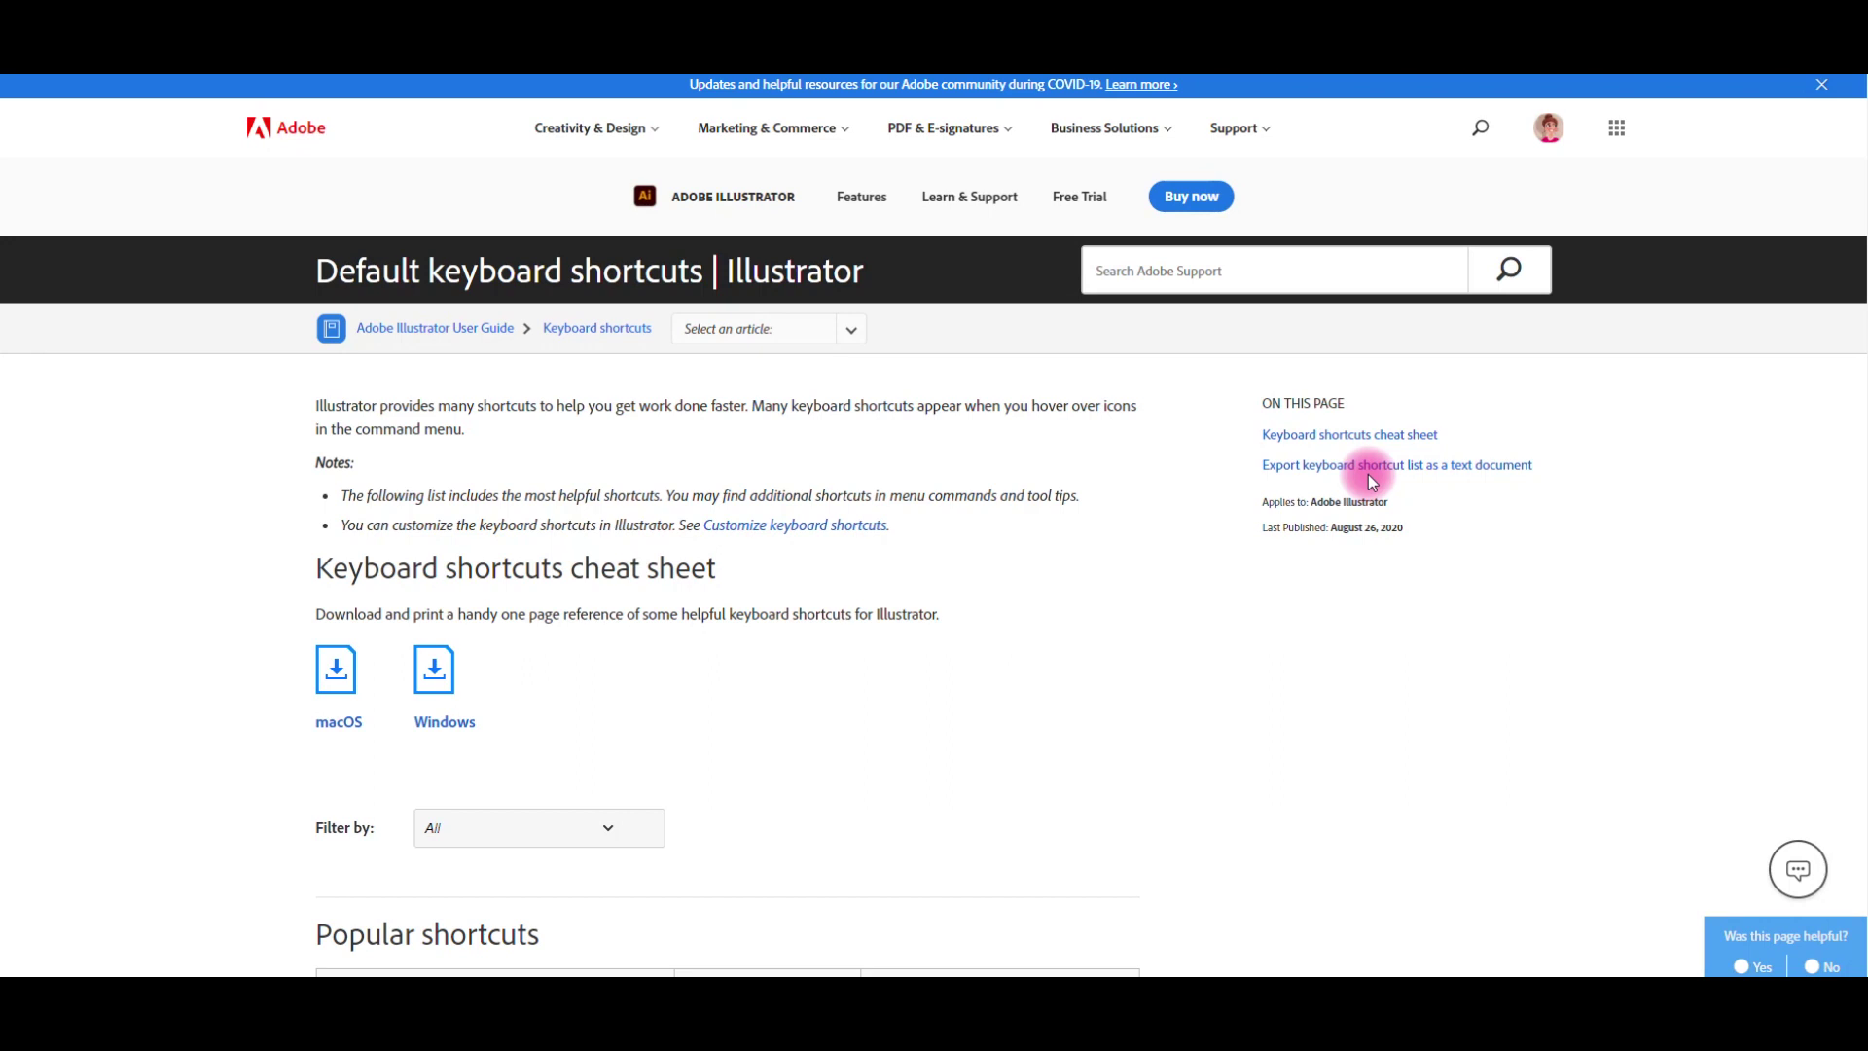
- On Adobe's web page of default Illustrator keyboard shortcuts, examine the popular, document, tool selection and artwork viewing shortcuts for Windows and macOS
scroll(1368, 475, "down", 3)
scroll(1368, 475, "down", 2)
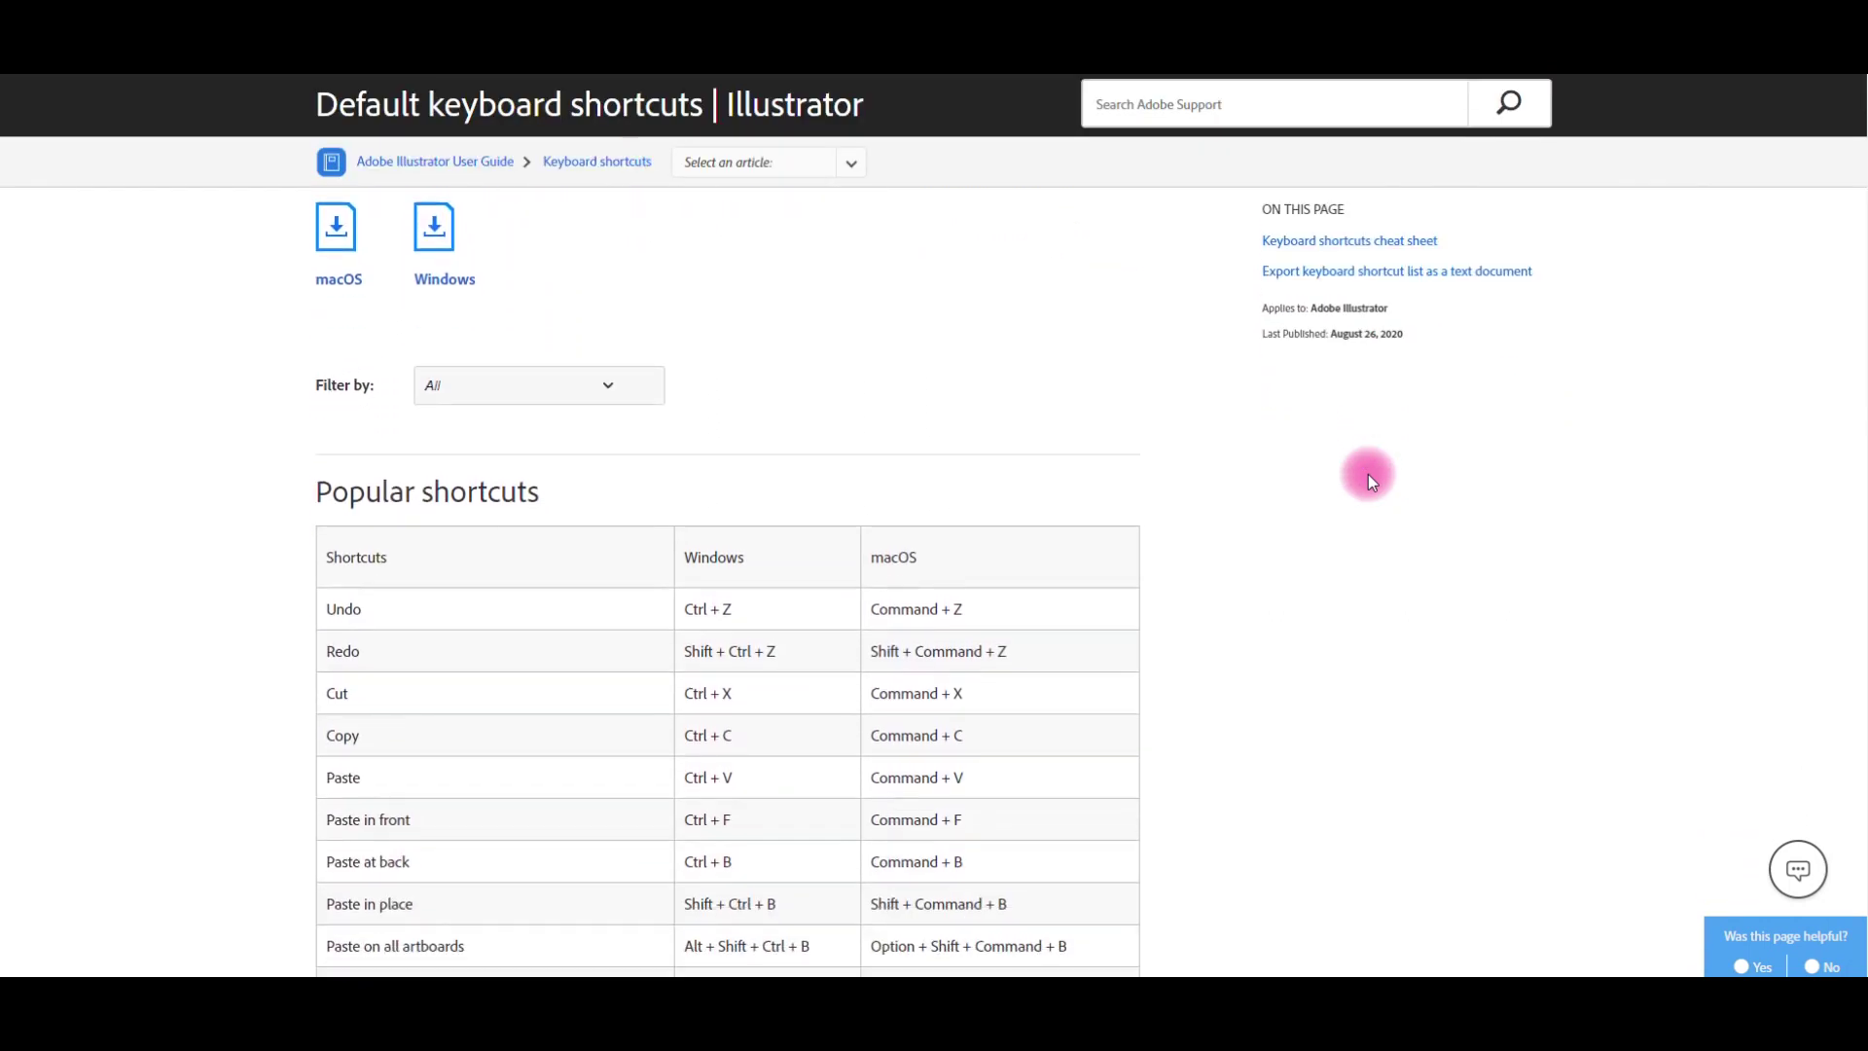
scroll(1367, 475, "down", 1)
scroll(1367, 475, "down", 3)
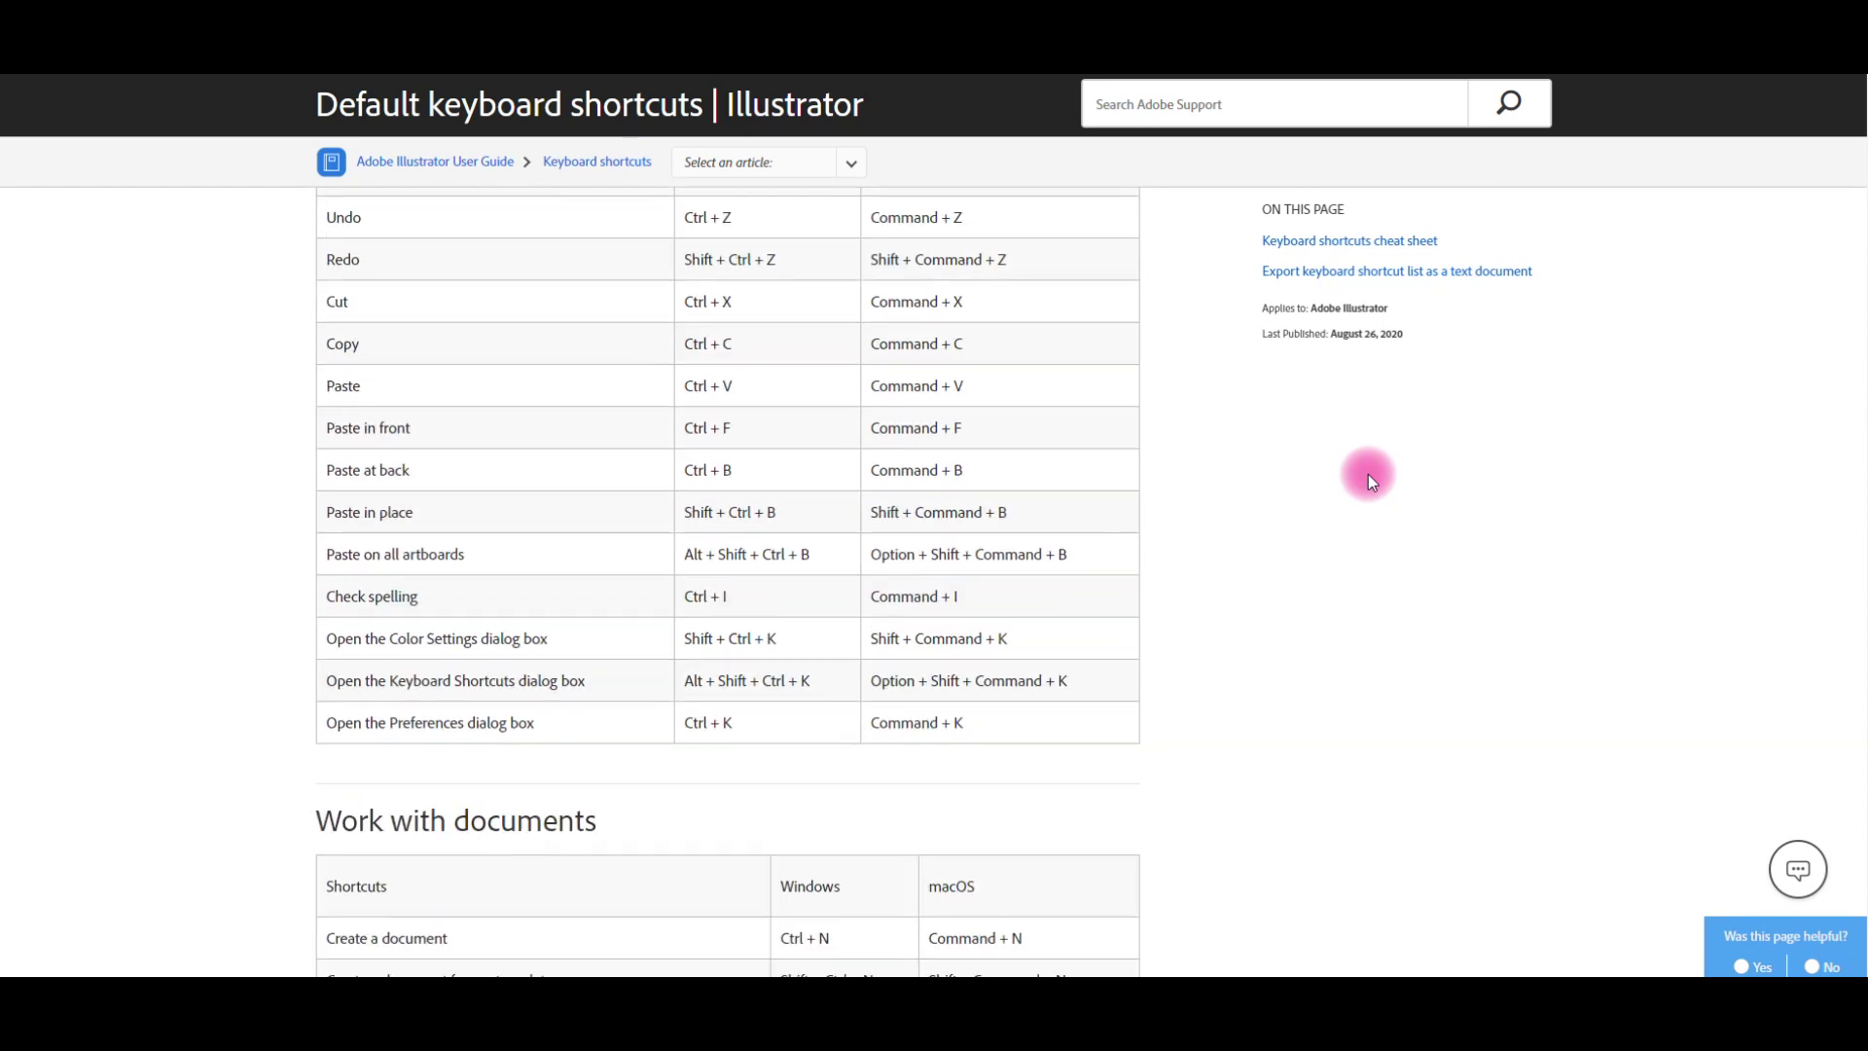
scroll(1368, 475, "down", 2)
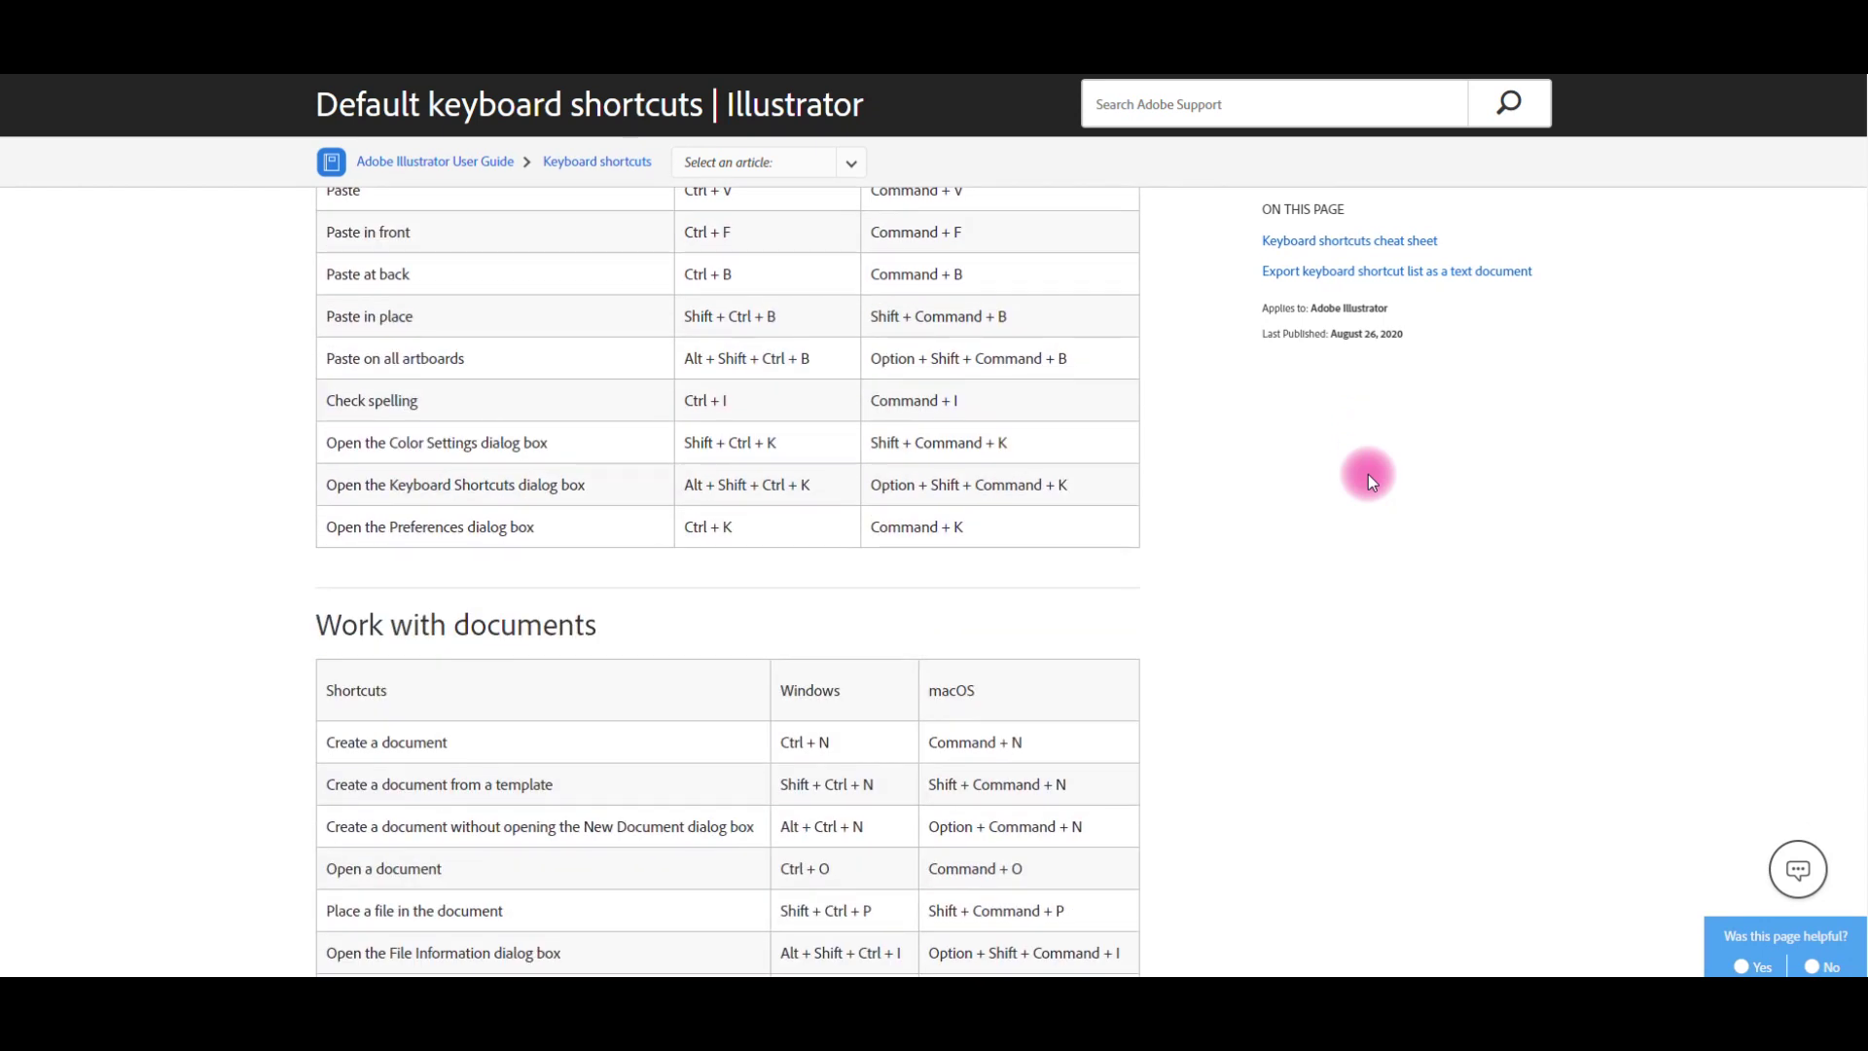
scroll(1368, 474, "down", 3)
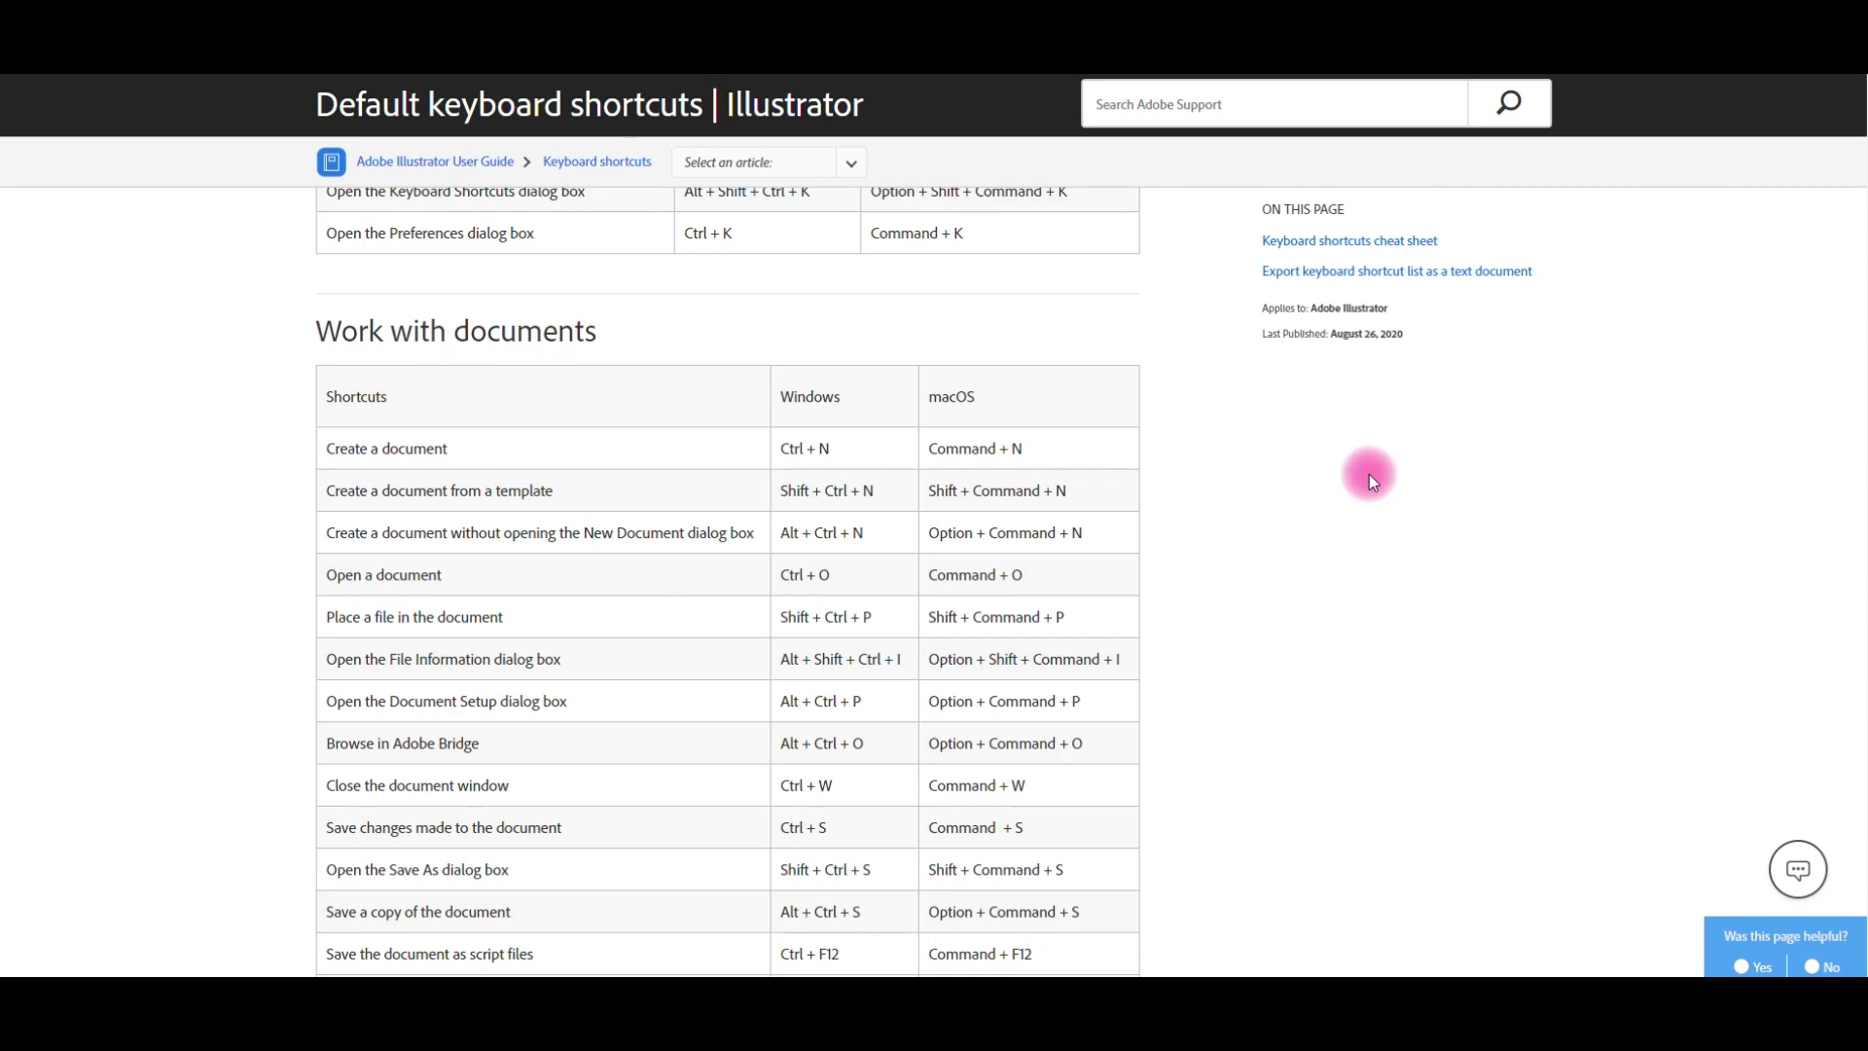
scroll(1369, 475, "down", 3)
scroll(1369, 475, "down", 6)
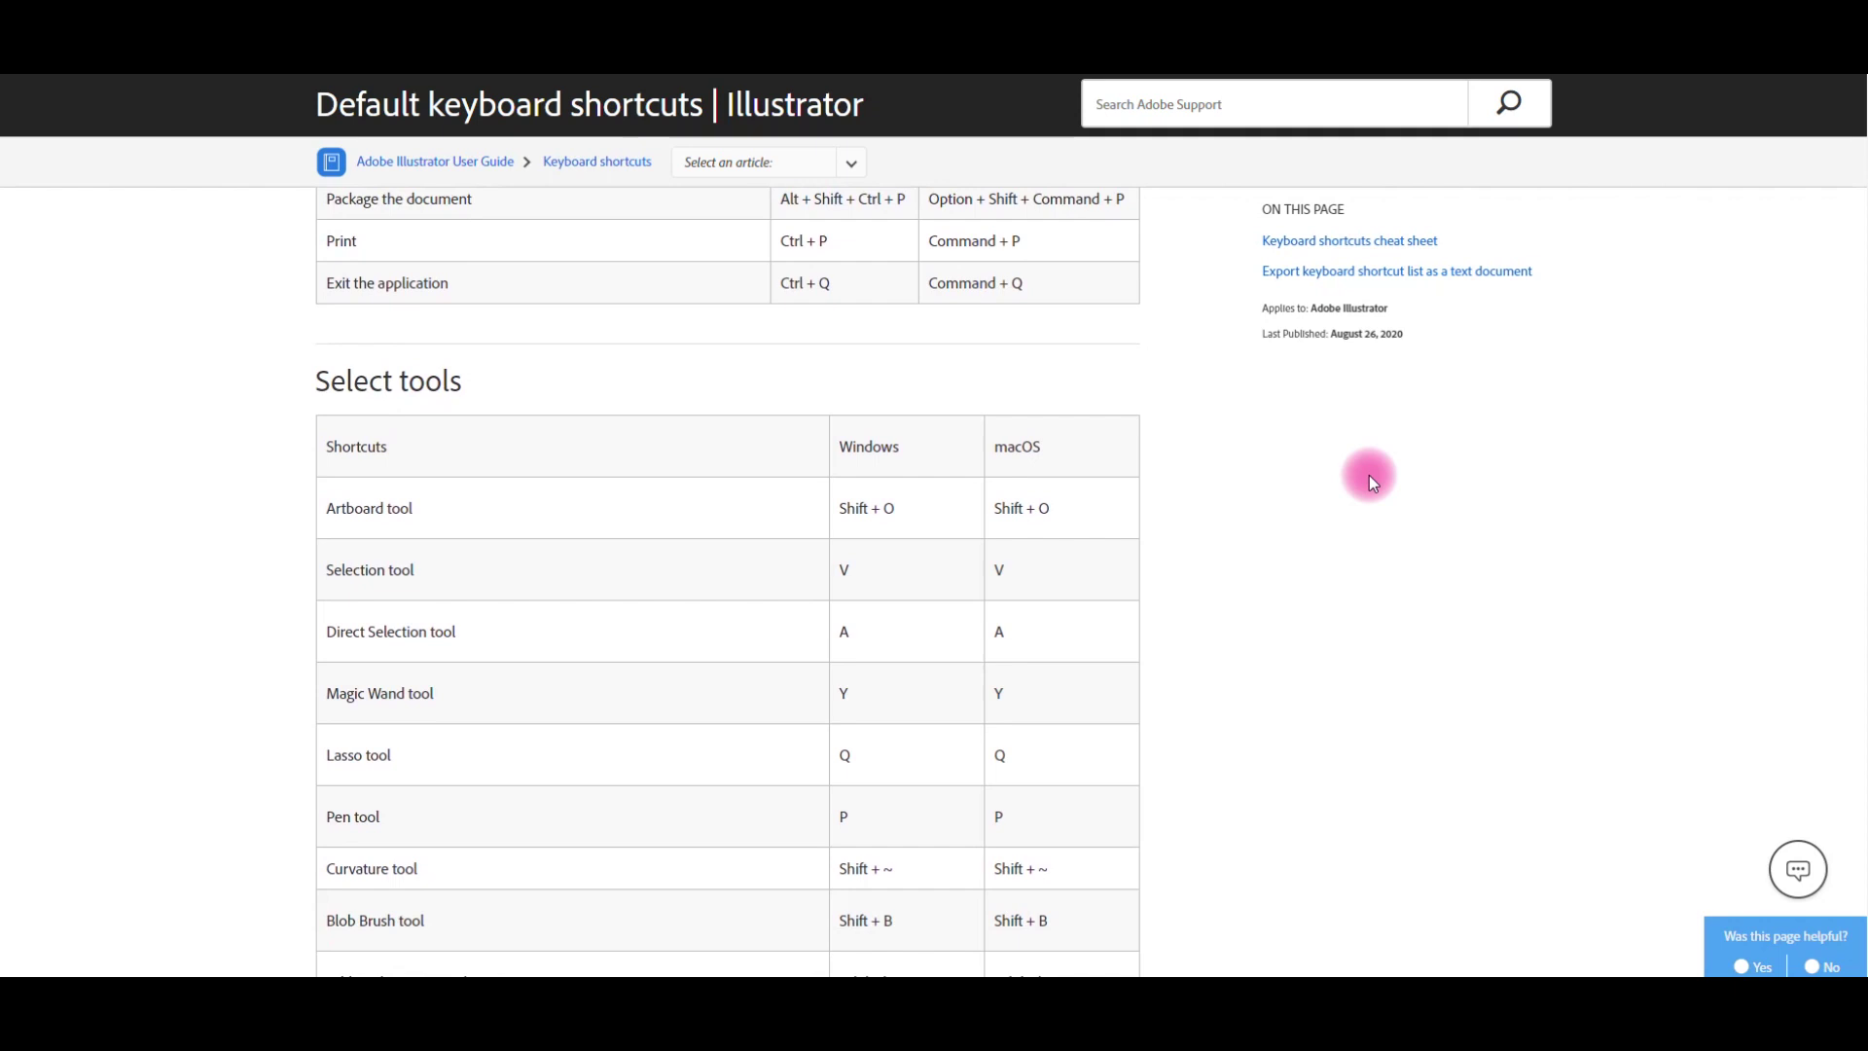
scroll(1369, 475, "down", 3)
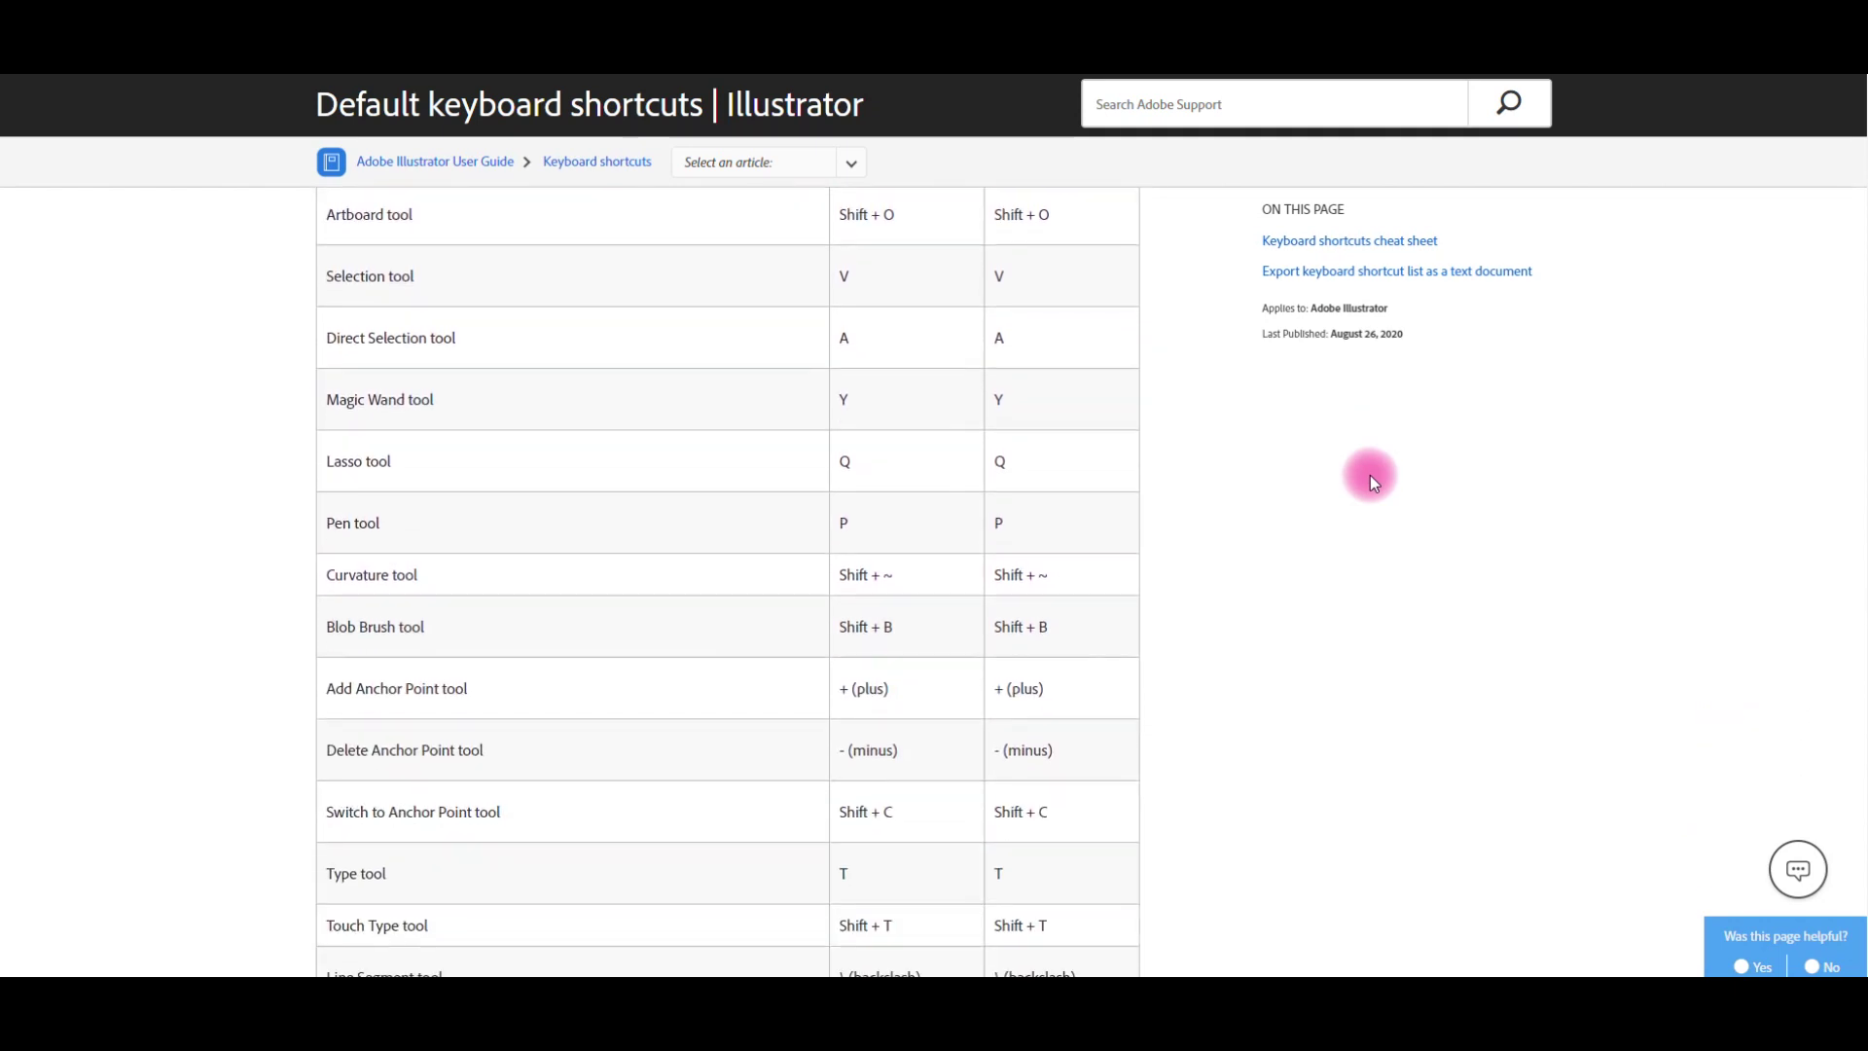
scroll(1372, 477, "down", 7)
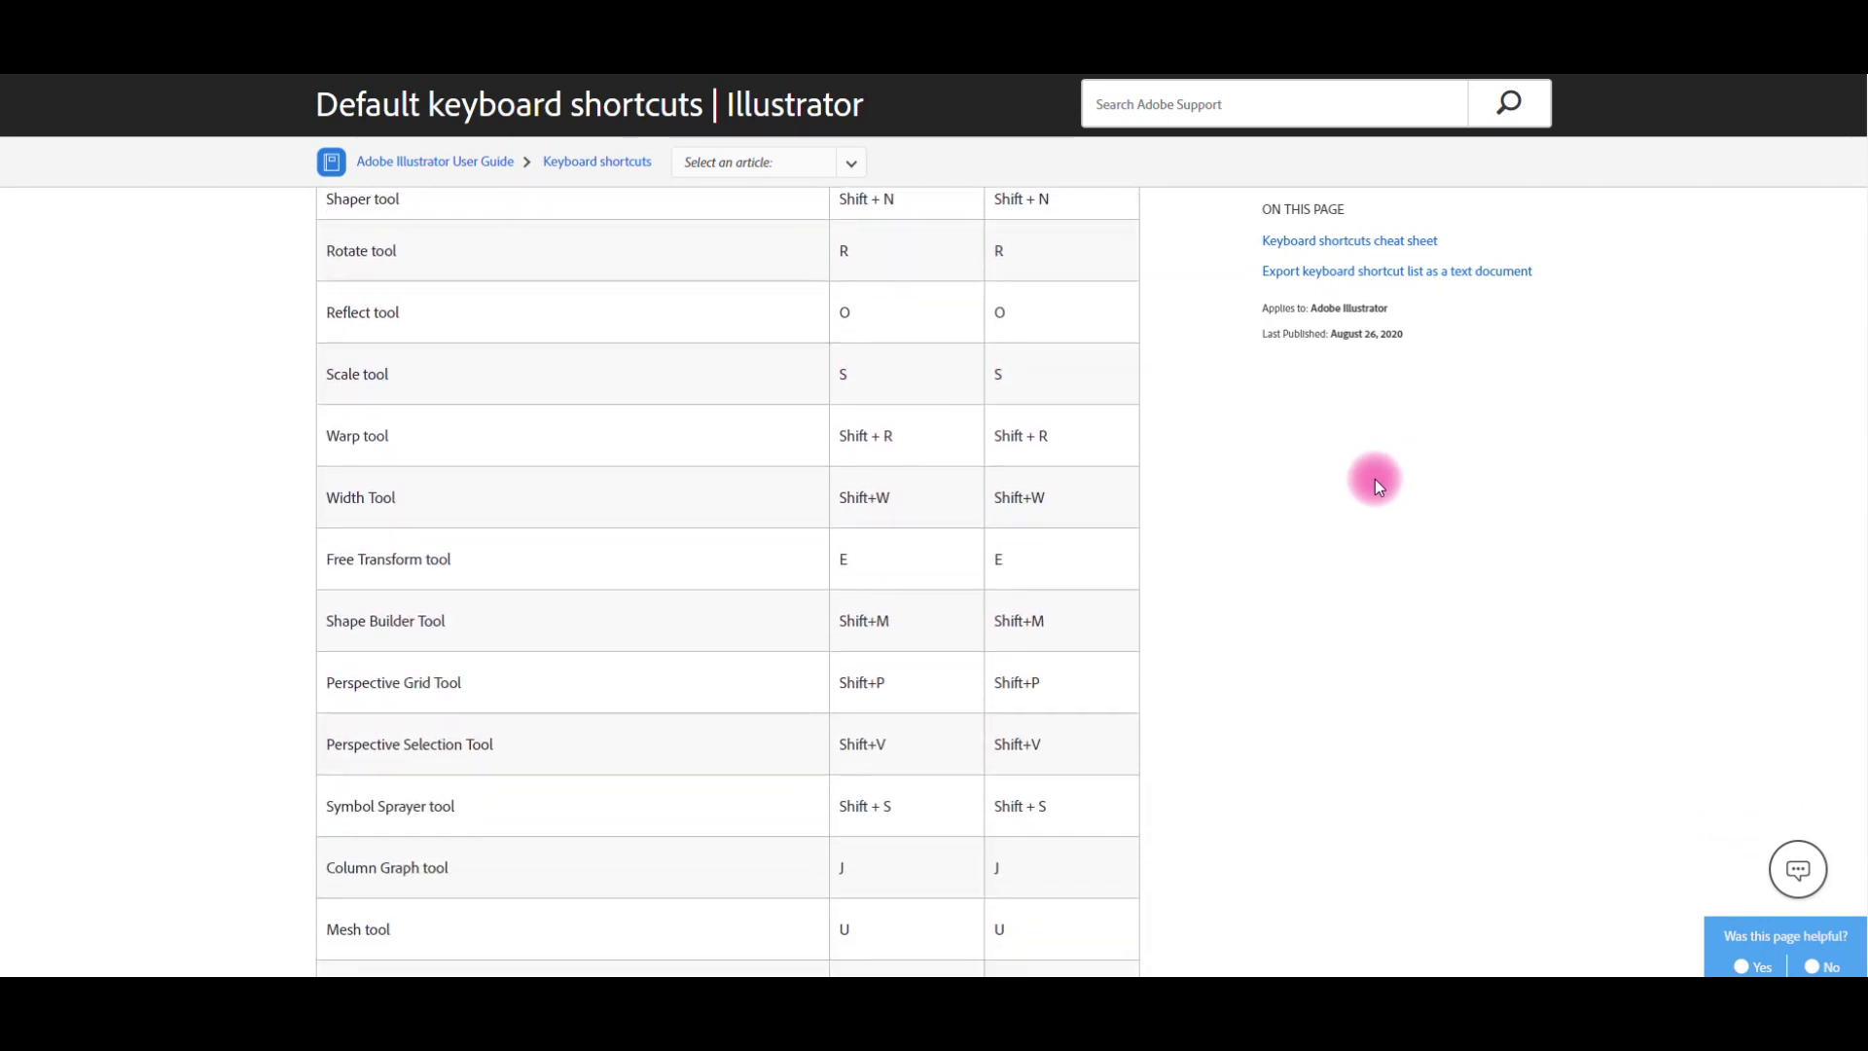
scroll(1374, 479, "down", 6)
scroll(1382, 488, "down", 5)
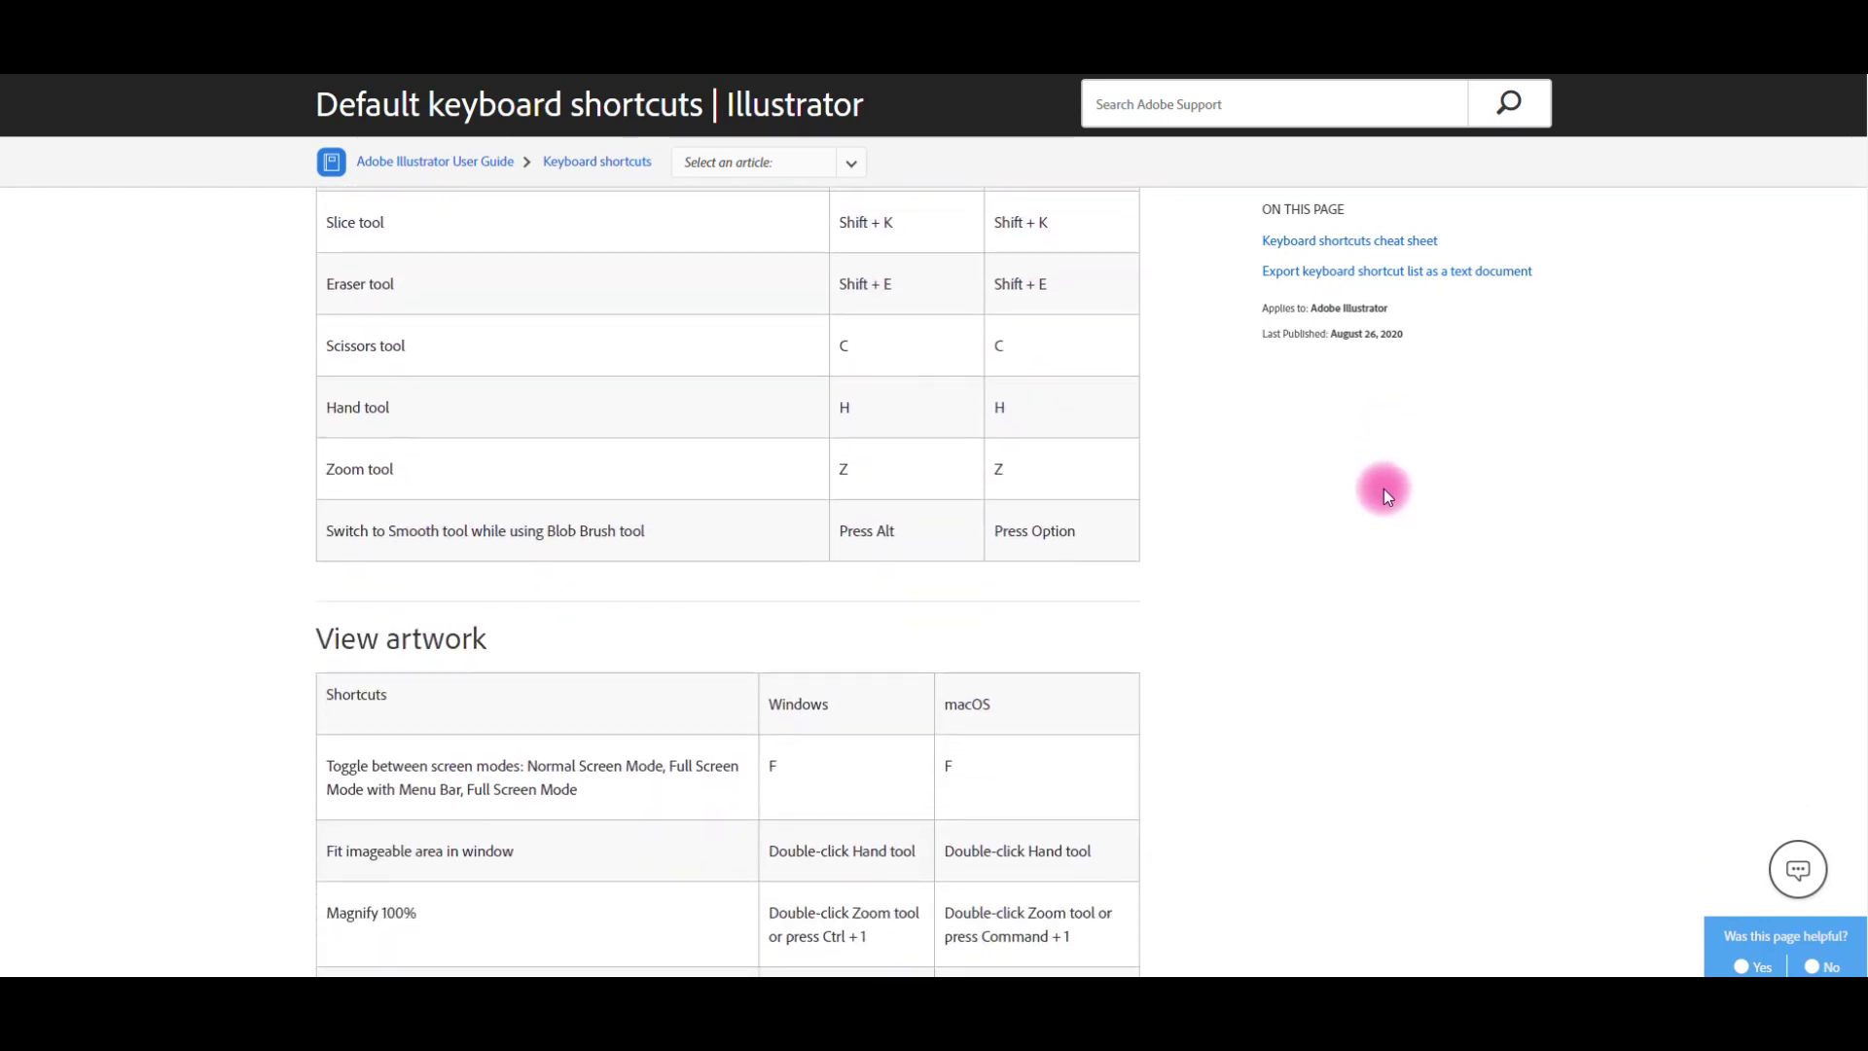
scroll(1385, 490, "down", 3)
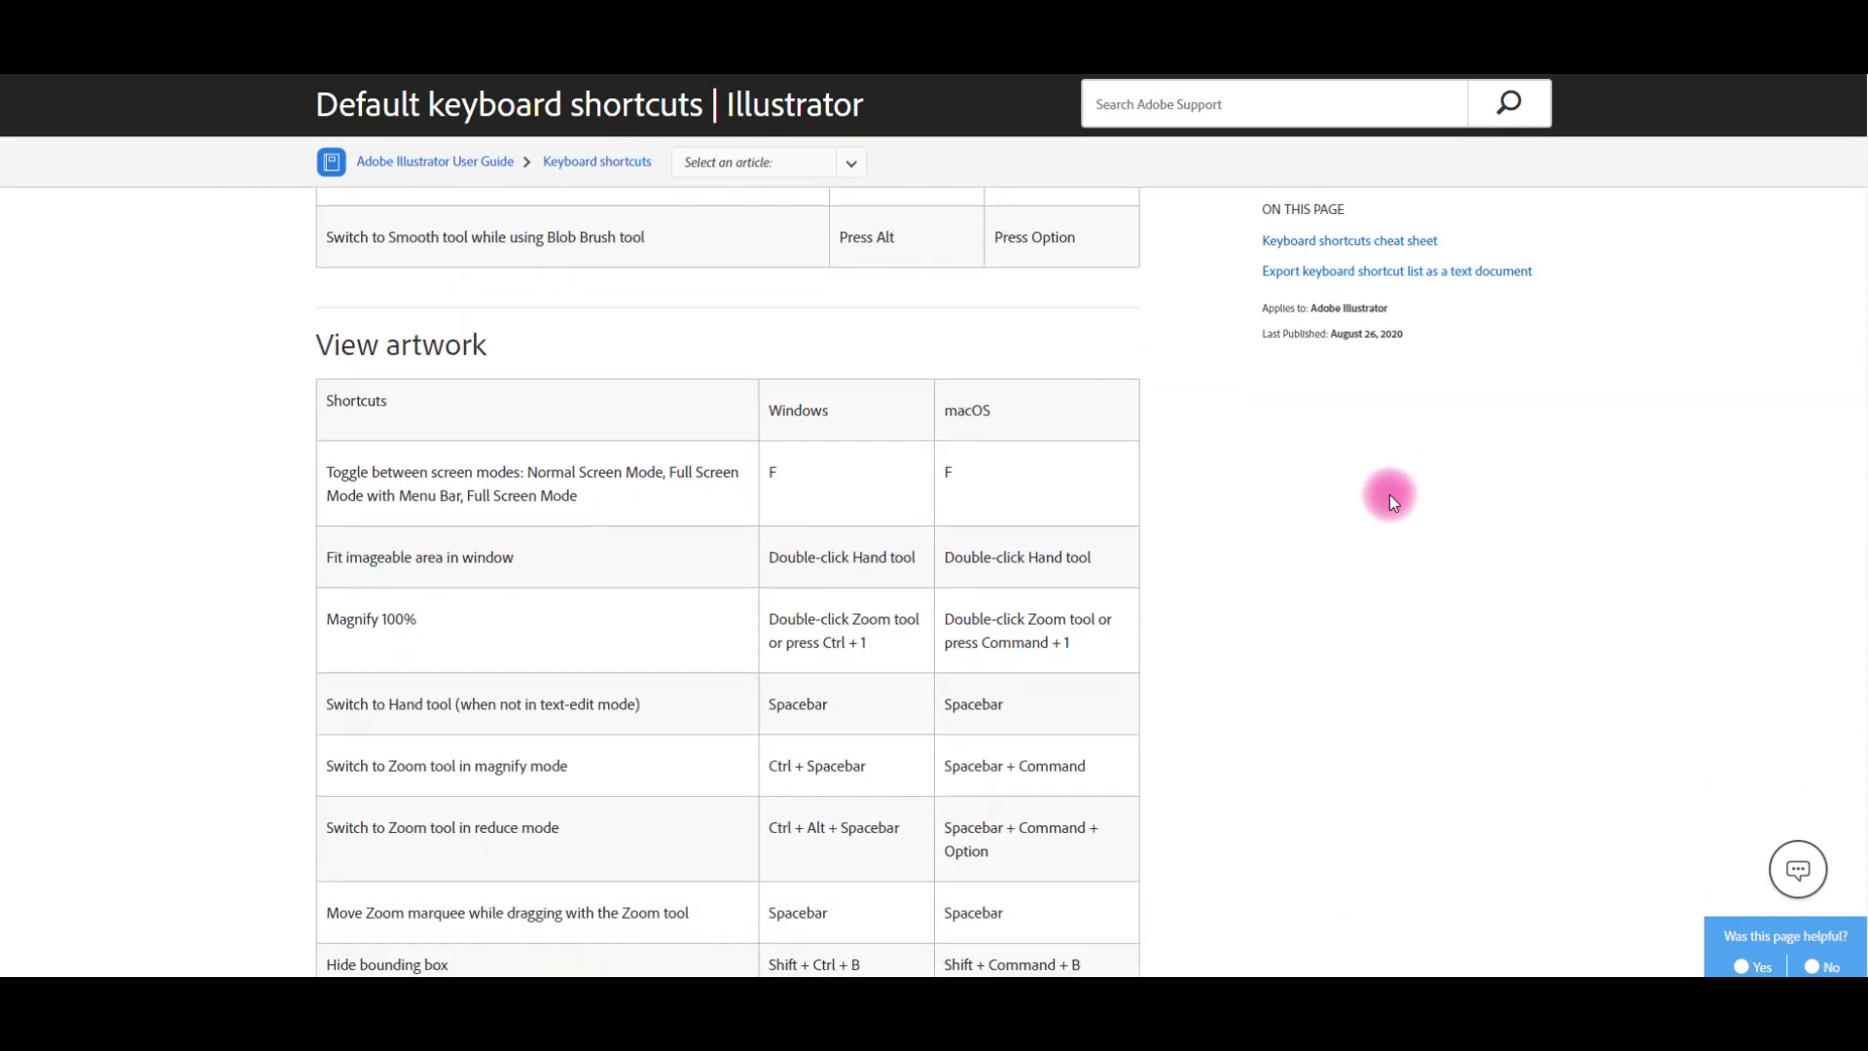
scroll(1391, 498, "down", 7)
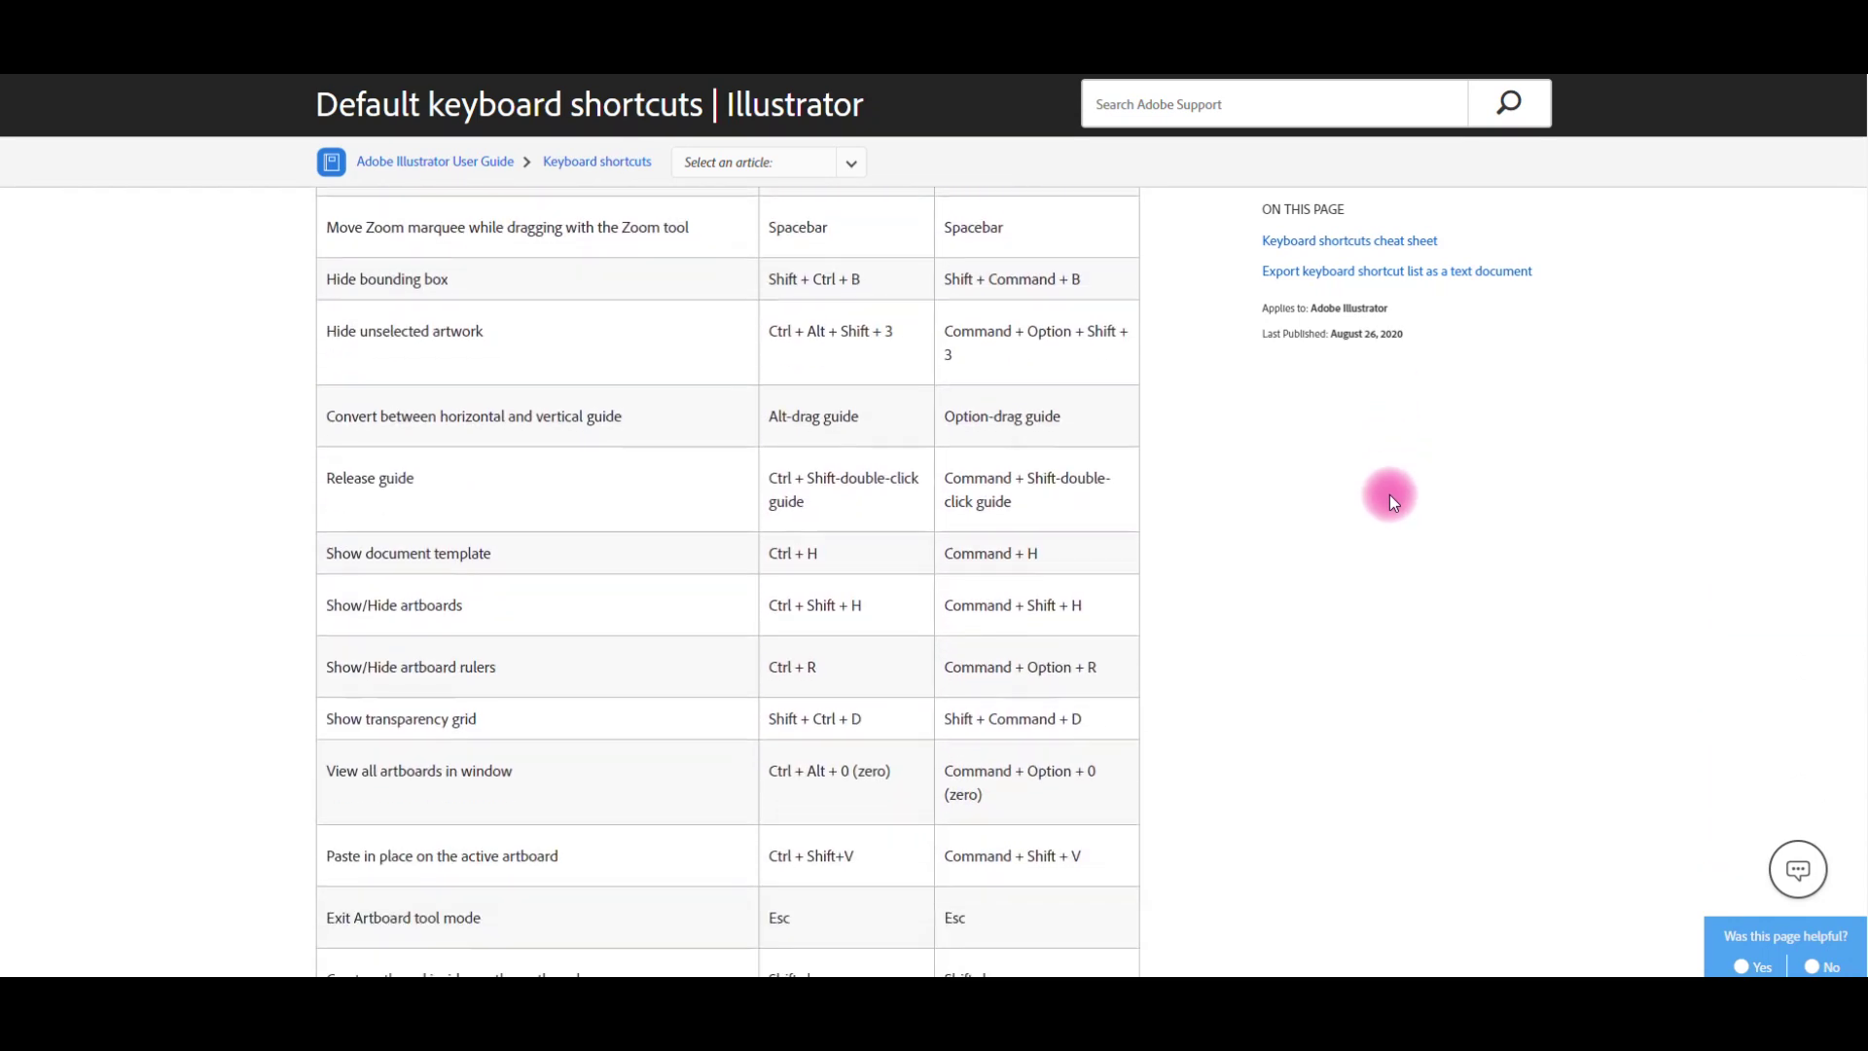
scroll(1391, 496, "down", 8)
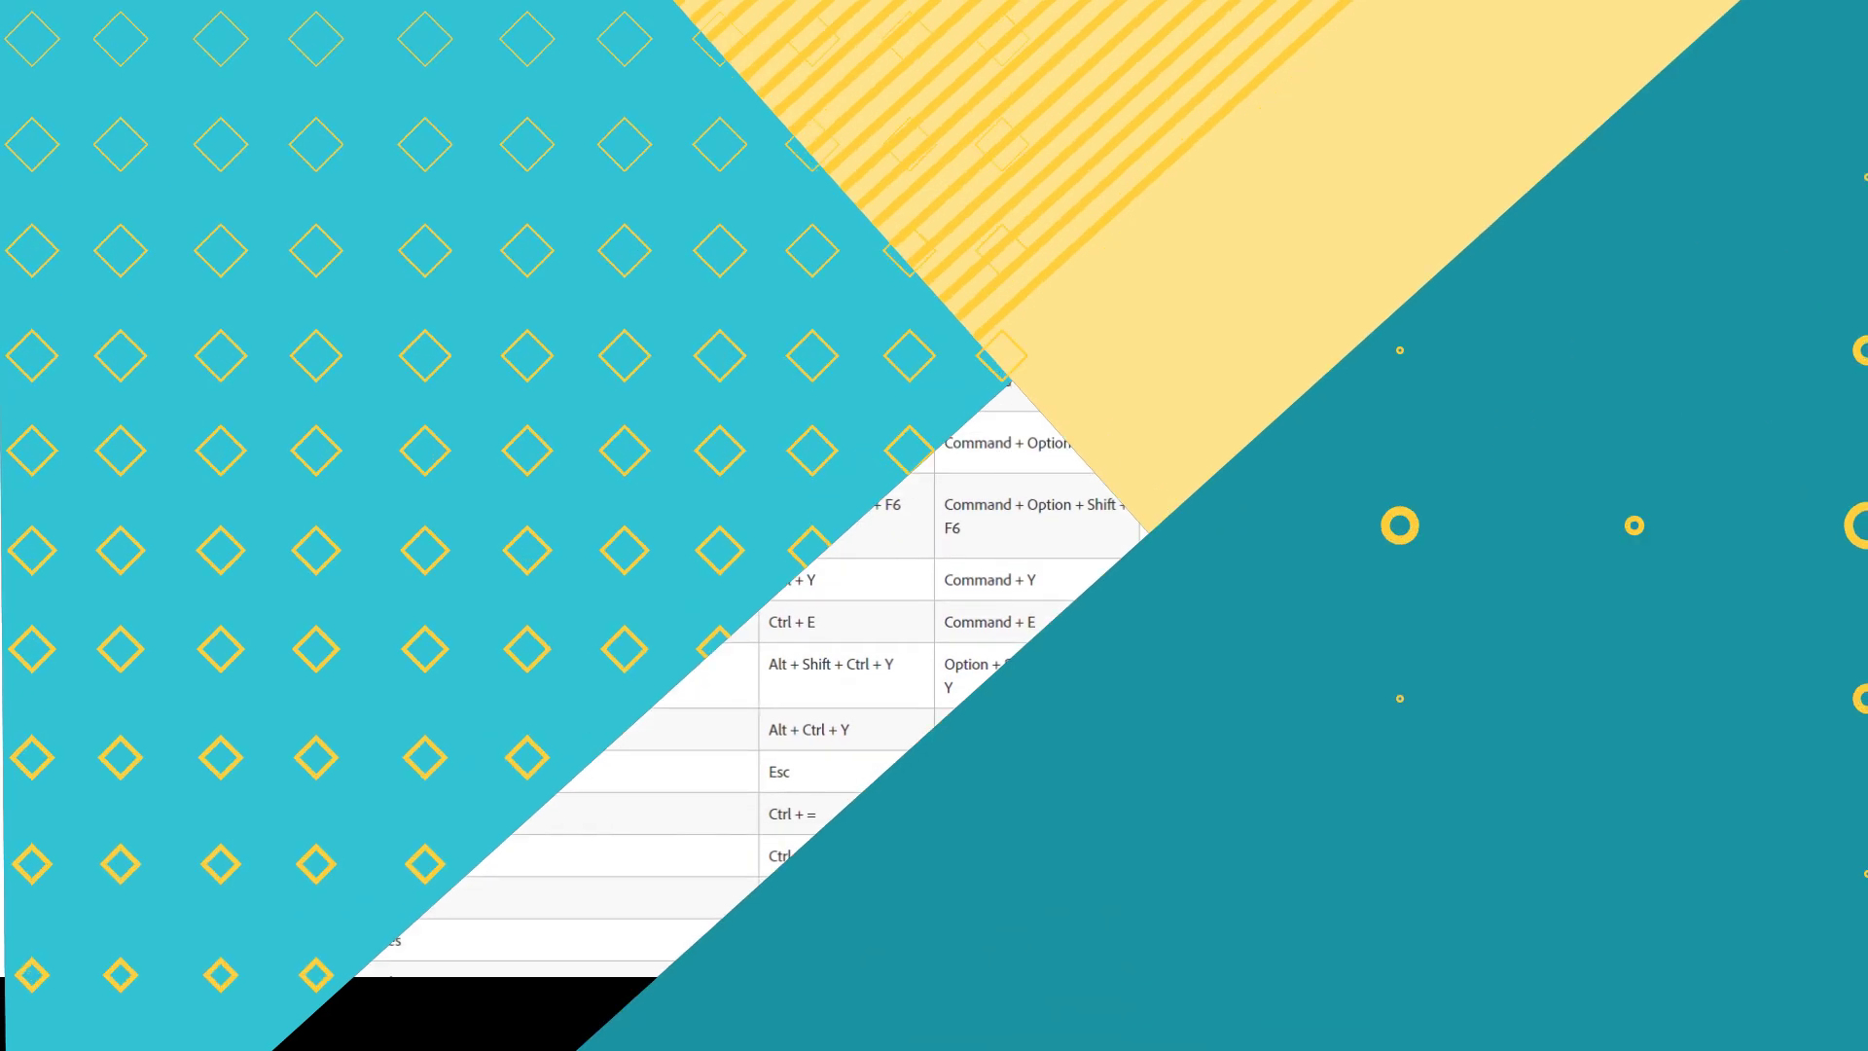